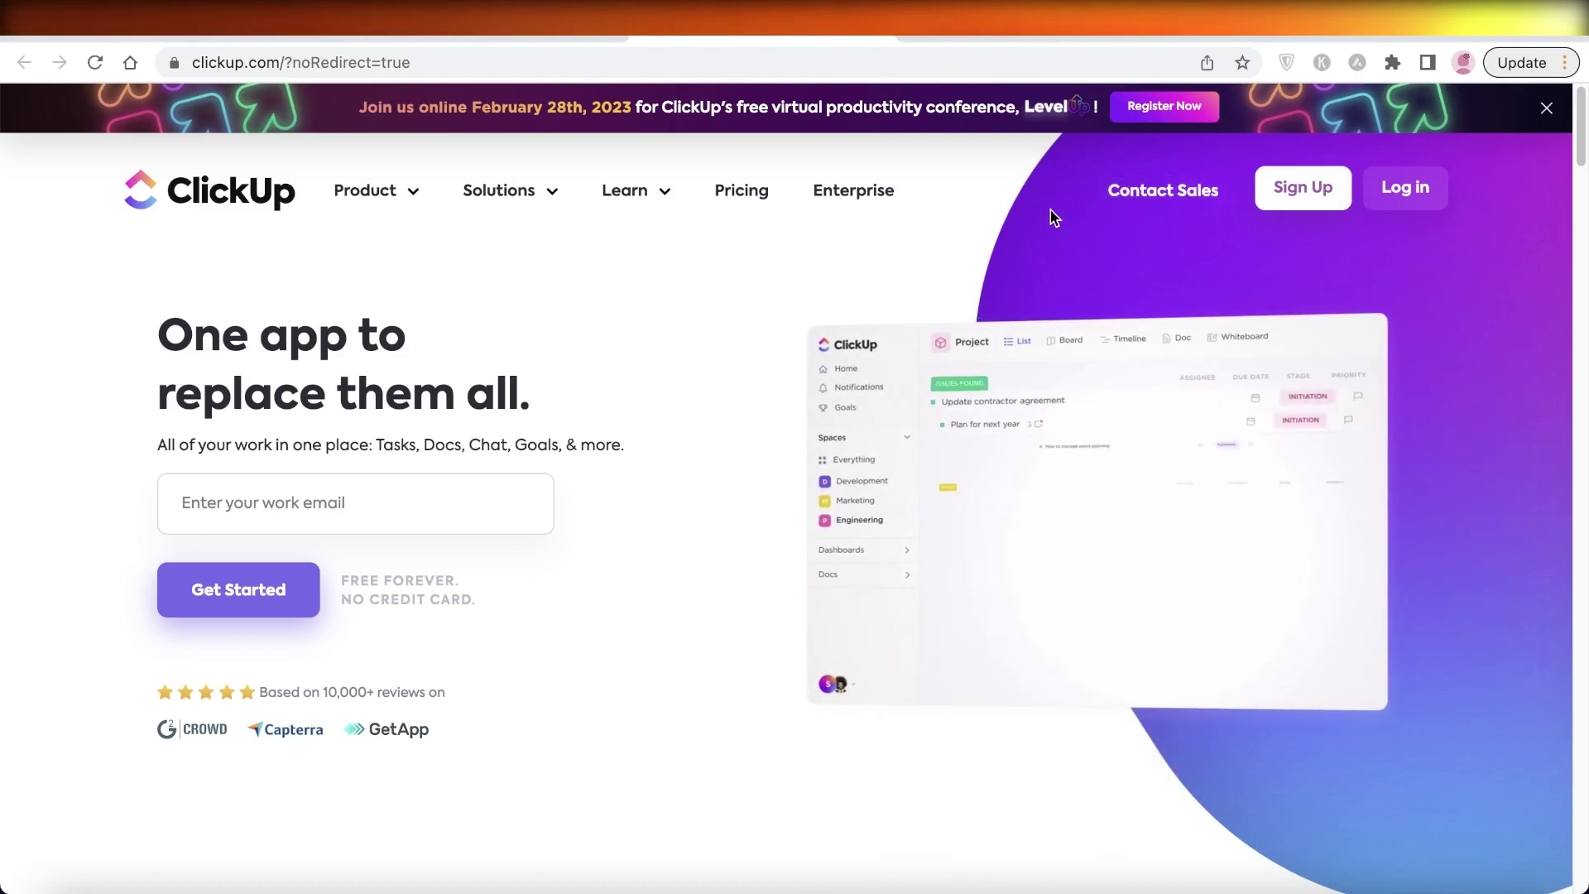
Step: Browse the ClickUp pricing plans and click into the work email field
{"action": "scroll", "coordinate": [990, 243], "scroll_direction": "down", "scroll_amount": 2}
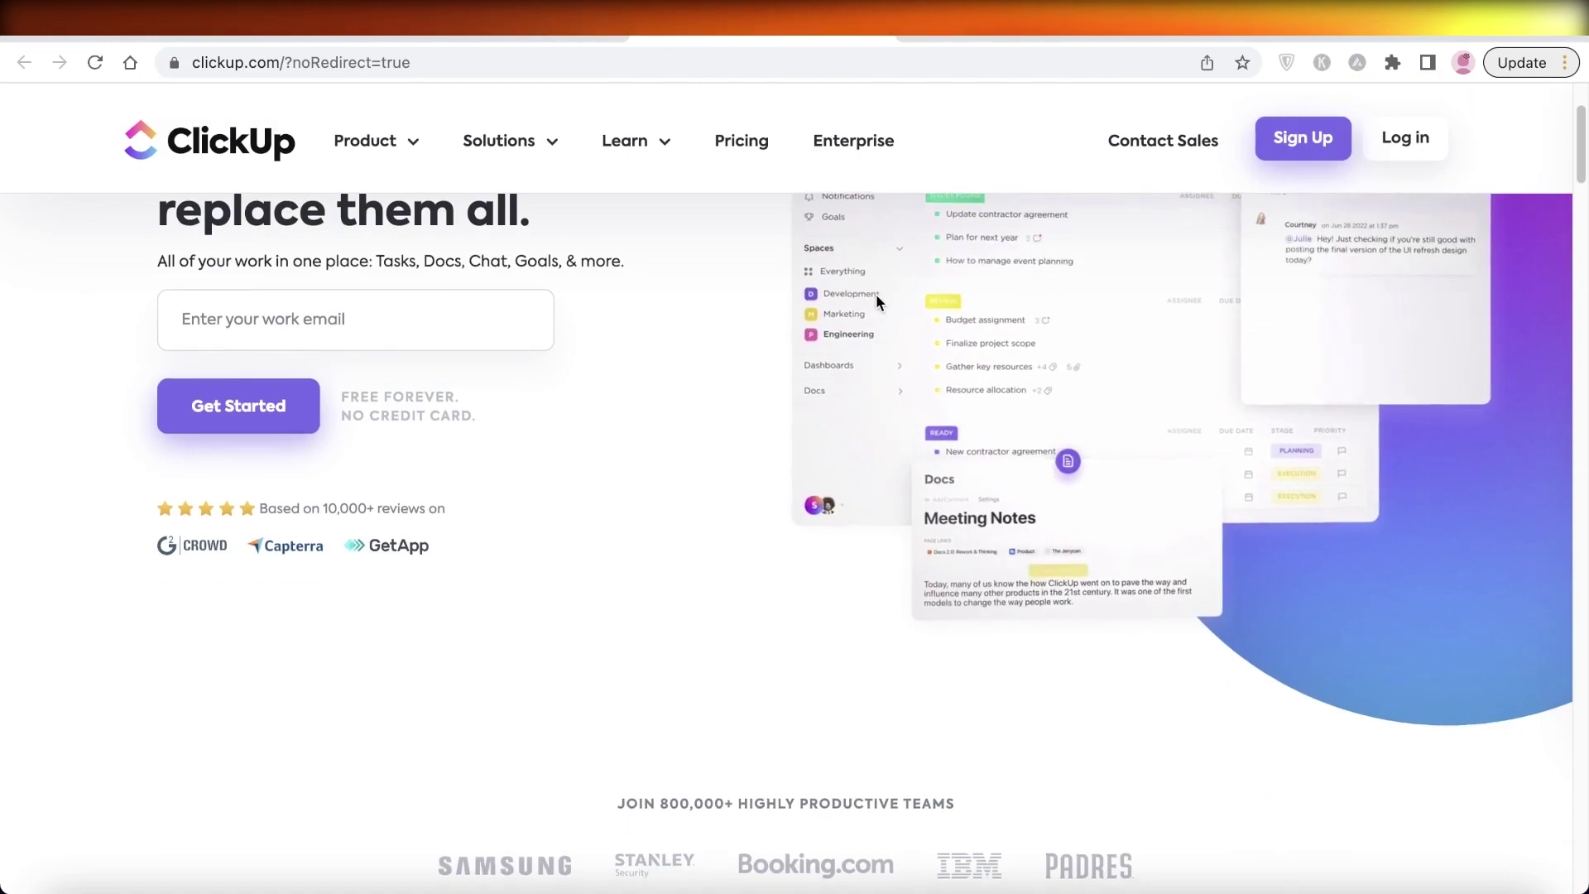
{"action": "scroll", "coordinate": [876, 294], "scroll_direction": "down", "scroll_amount": 1}
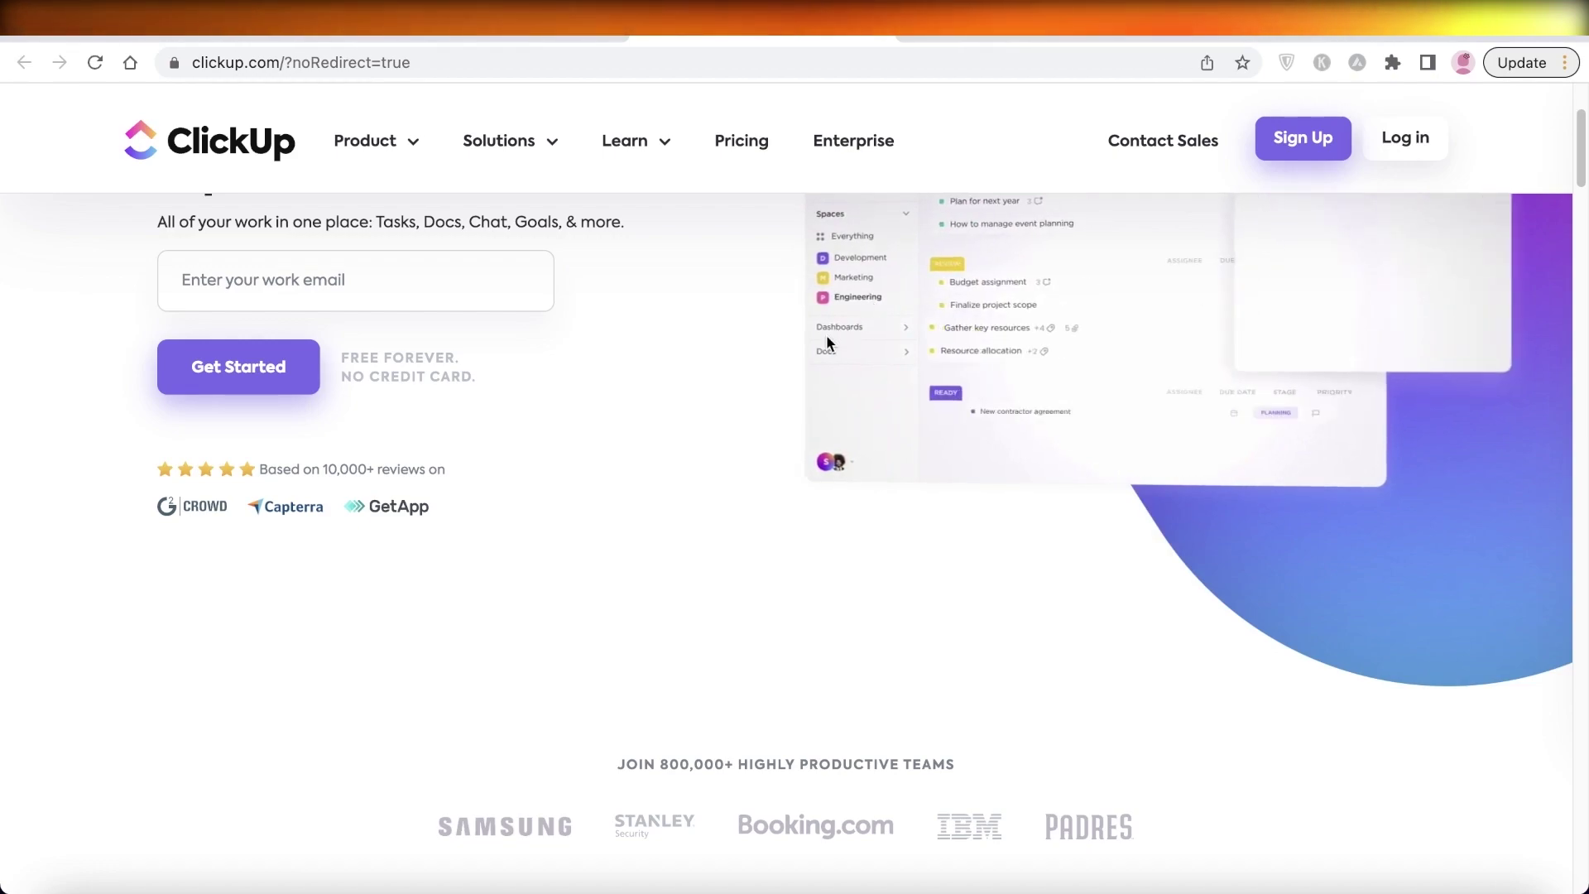
{"action": "scroll", "coordinate": [767, 359], "scroll_direction": "up", "scroll_amount": 5}
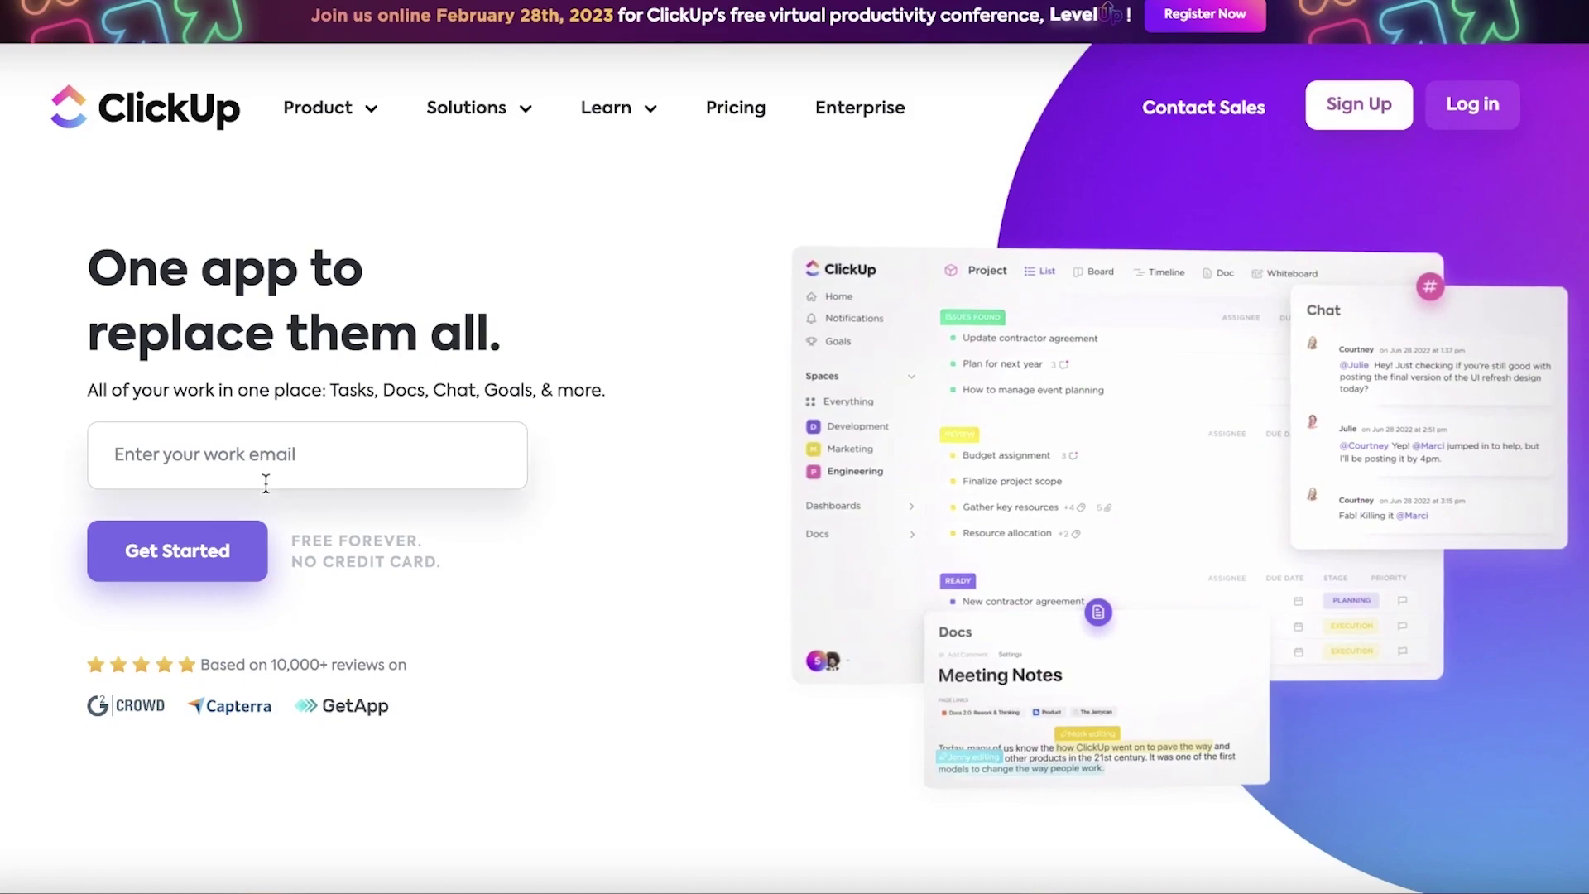
{"action": "left_click", "coordinate": [273, 480]}
{"action": "left_click", "coordinate": [478, 342]}
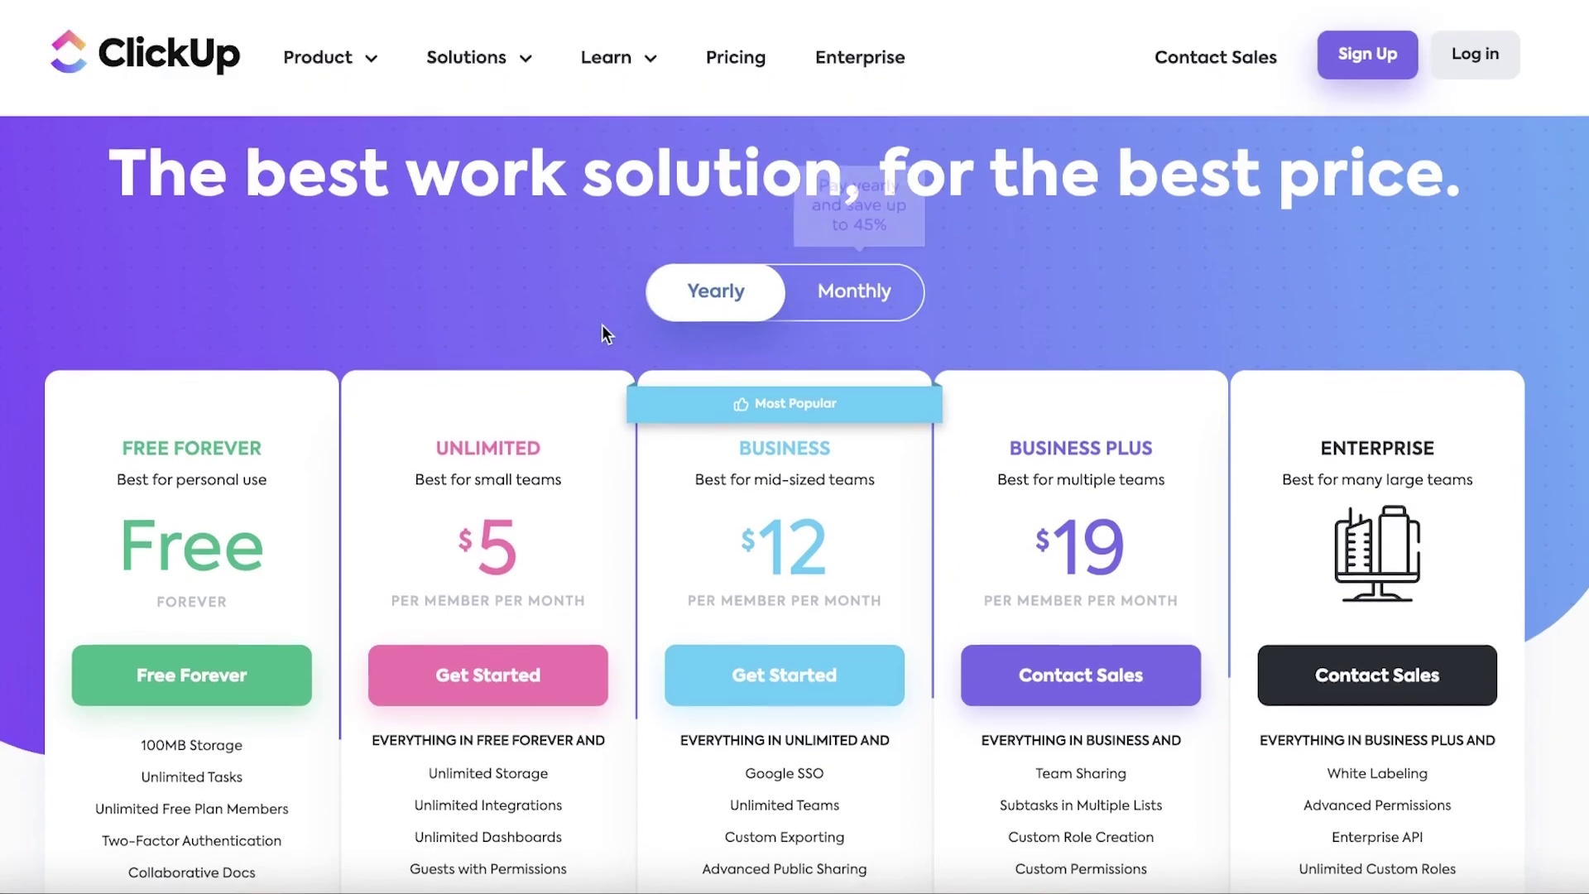
{"action": "scroll", "coordinate": [277, 422], "scroll_direction": "down", "scroll_amount": 1}
{"action": "scroll", "coordinate": [249, 426], "scroll_direction": "down", "scroll_amount": 7}
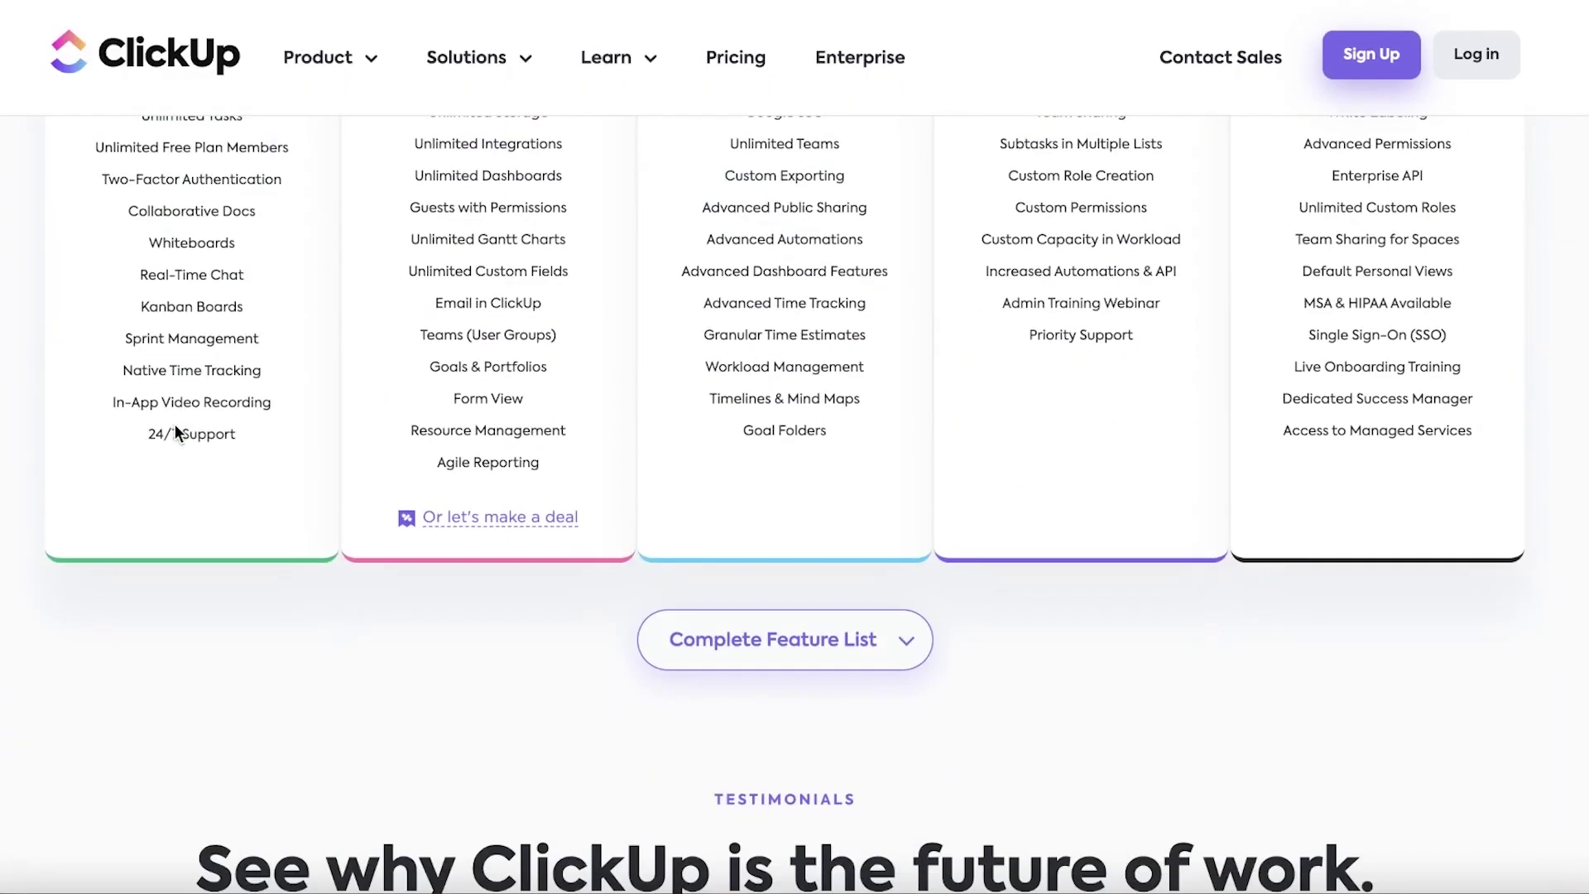
{"action": "scroll", "coordinate": [175, 426], "scroll_direction": "up", "scroll_amount": 3}
{"action": "mouse_move", "coordinate": [281, 414]}
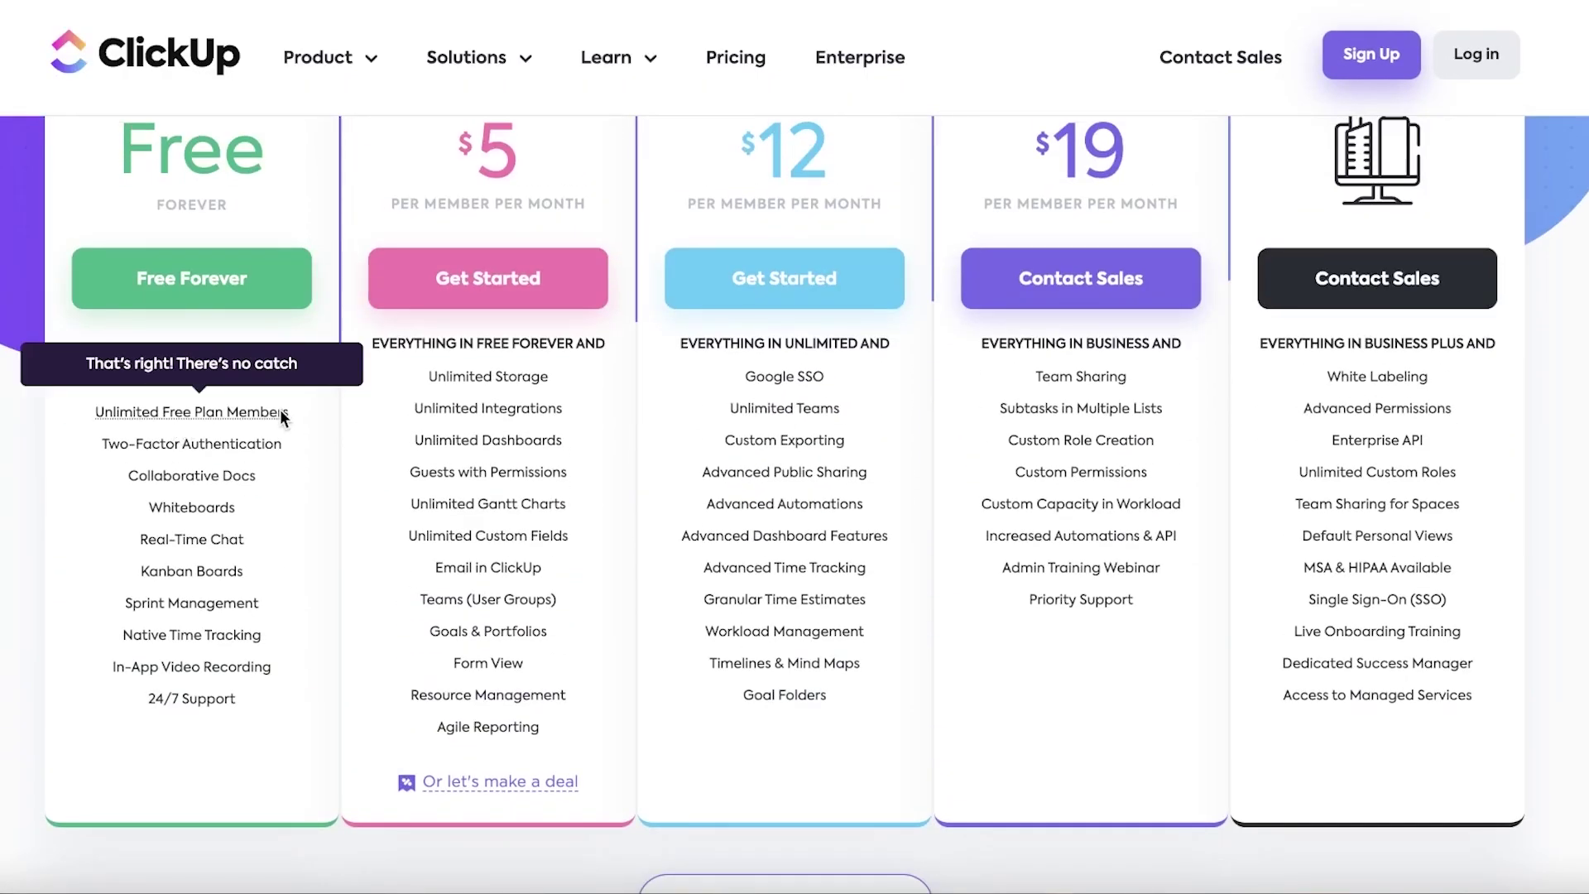
{"action": "scroll", "coordinate": [320, 466], "scroll_direction": "up", "scroll_amount": 1}
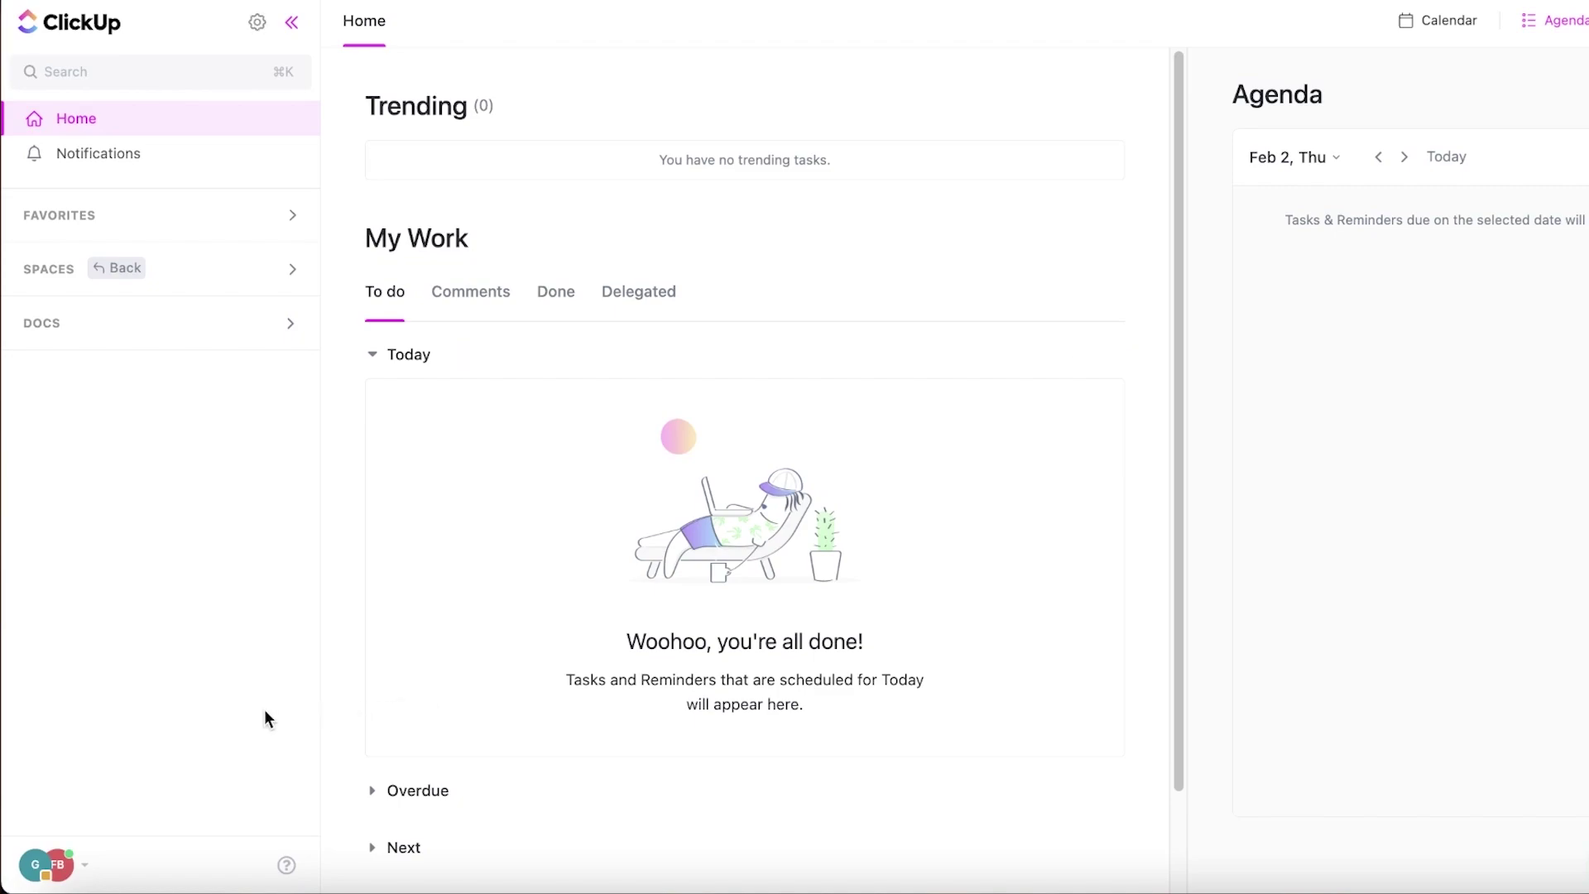
Step: From the bottom-left account menu, start adding a new workspace
{"action": "left_click", "coordinate": [37, 865]}
{"action": "left_click", "coordinate": [207, 642]}
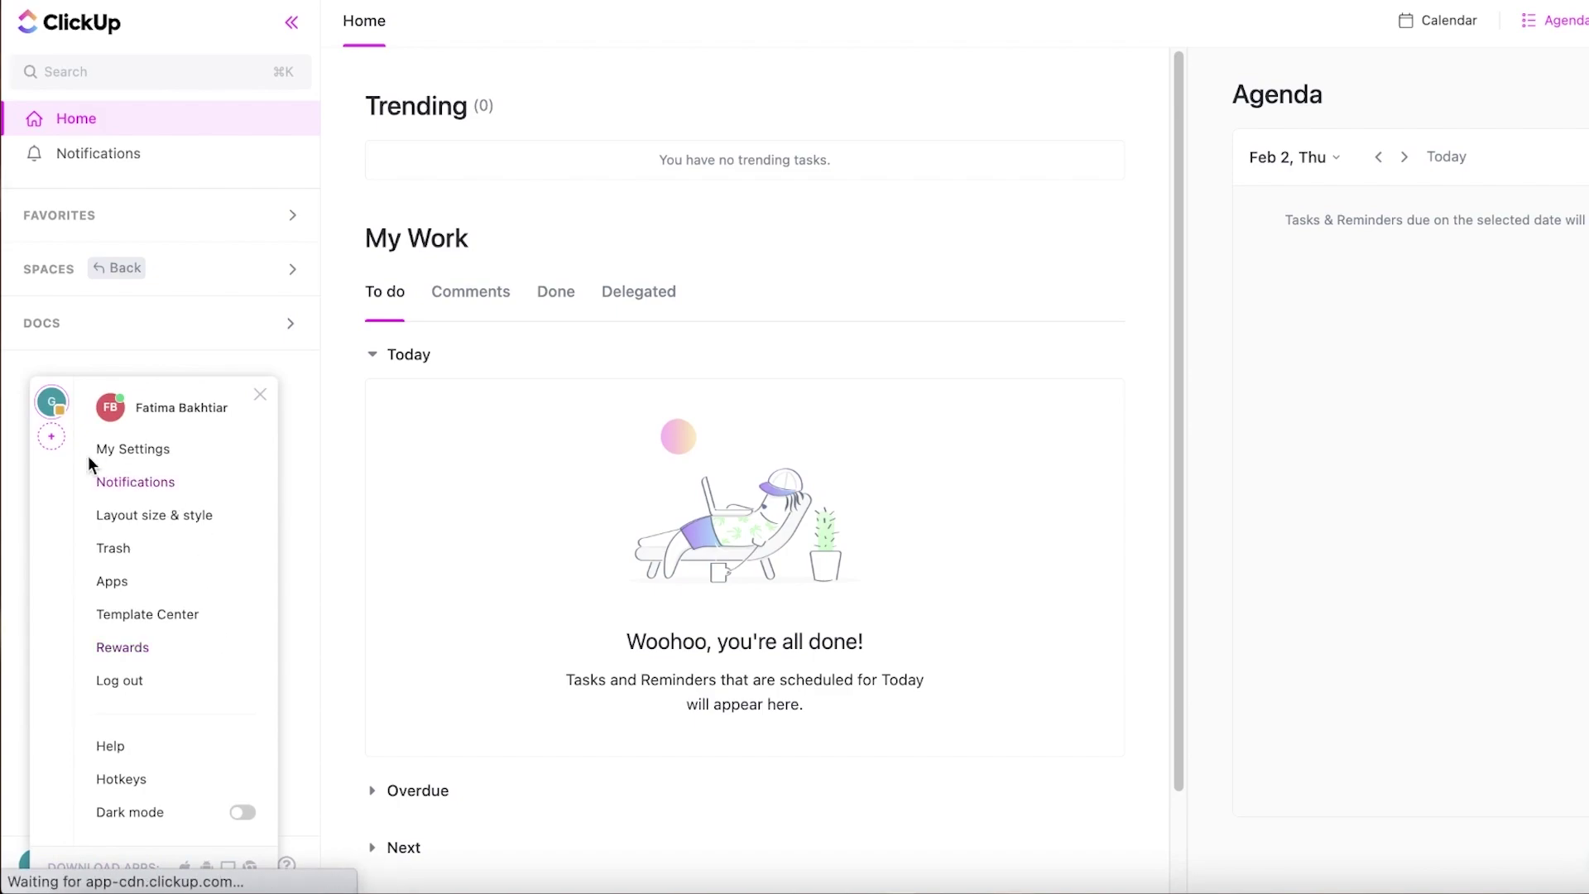
{"action": "left_click", "coordinate": [52, 436]}
Step: Replace the default workspace name with 'Finance' and continue
{"action": "triple_click", "coordinate": [789, 386]}
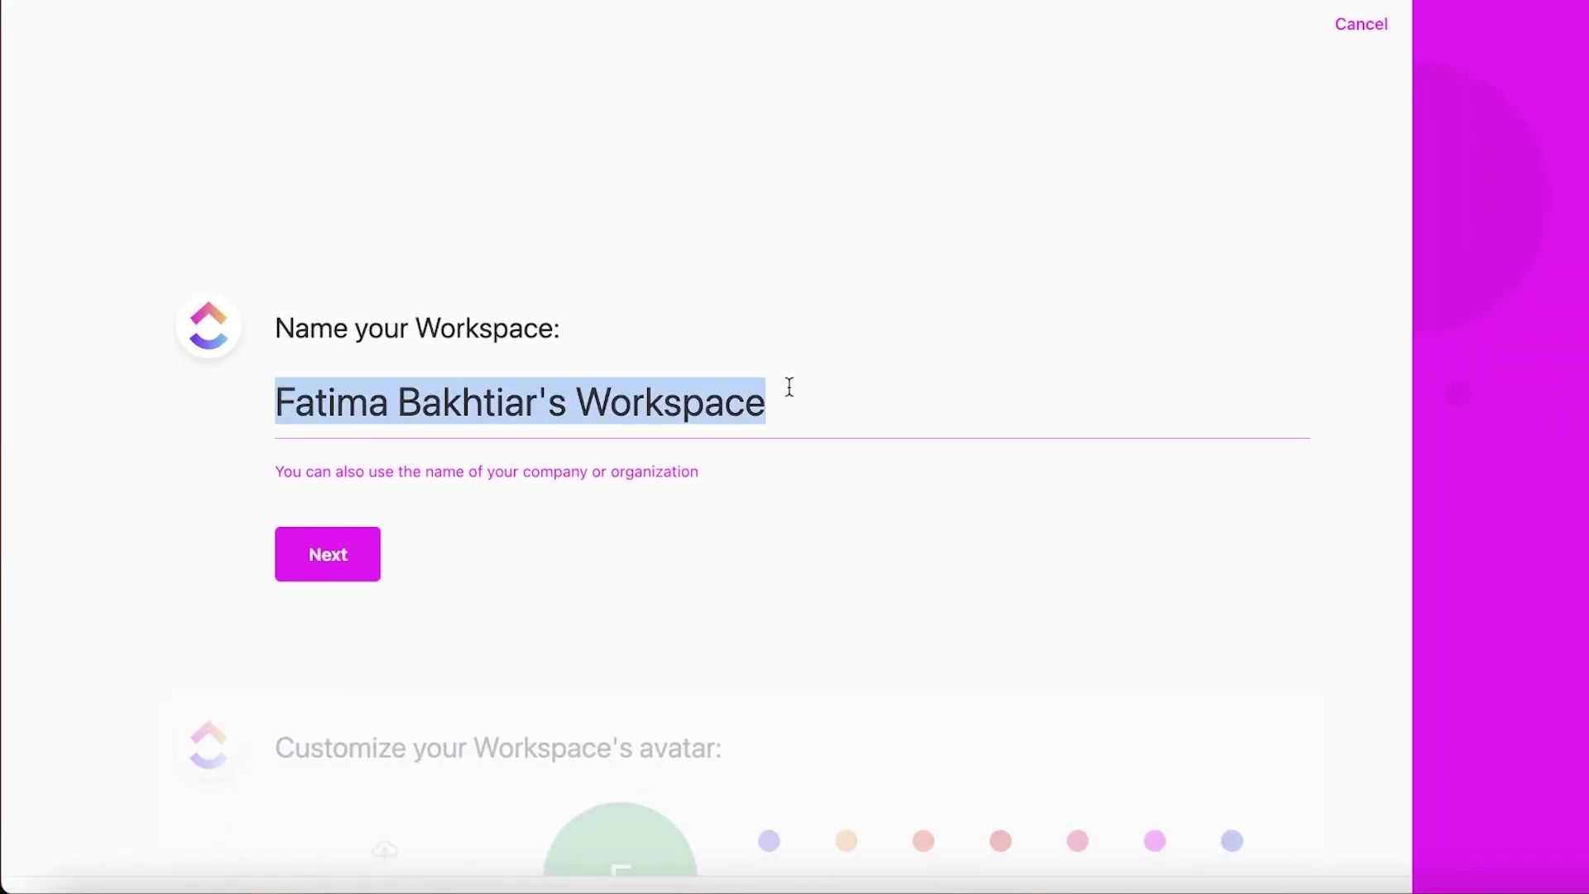
{"action": "key", "text": "BackSpace"}
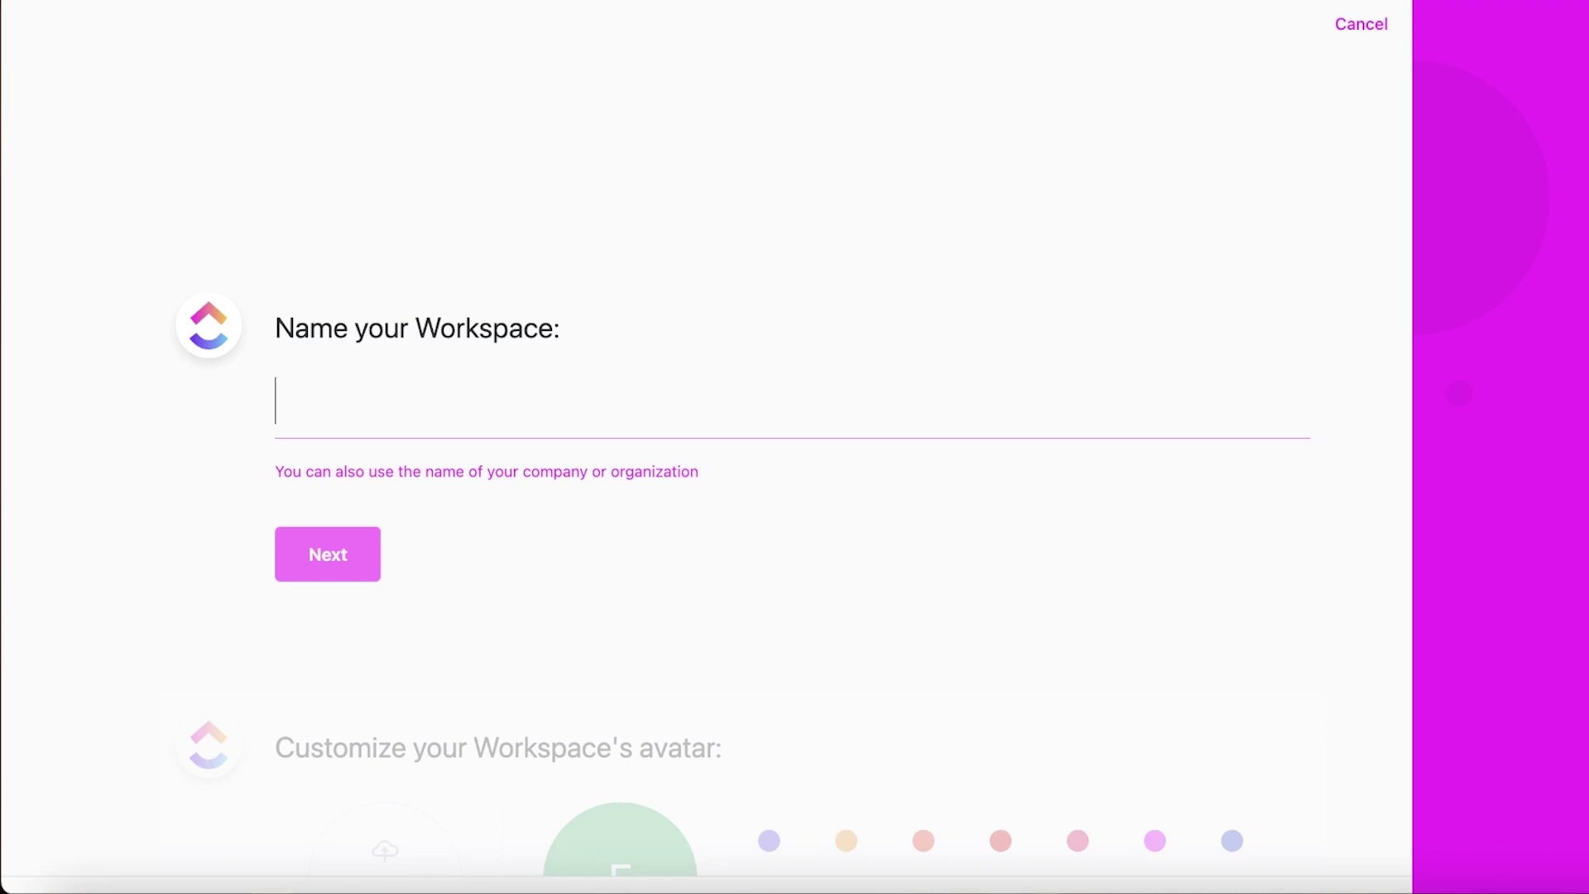
{"action": "type", "text": "Finance"}
{"action": "left_click", "coordinate": [371, 556]}
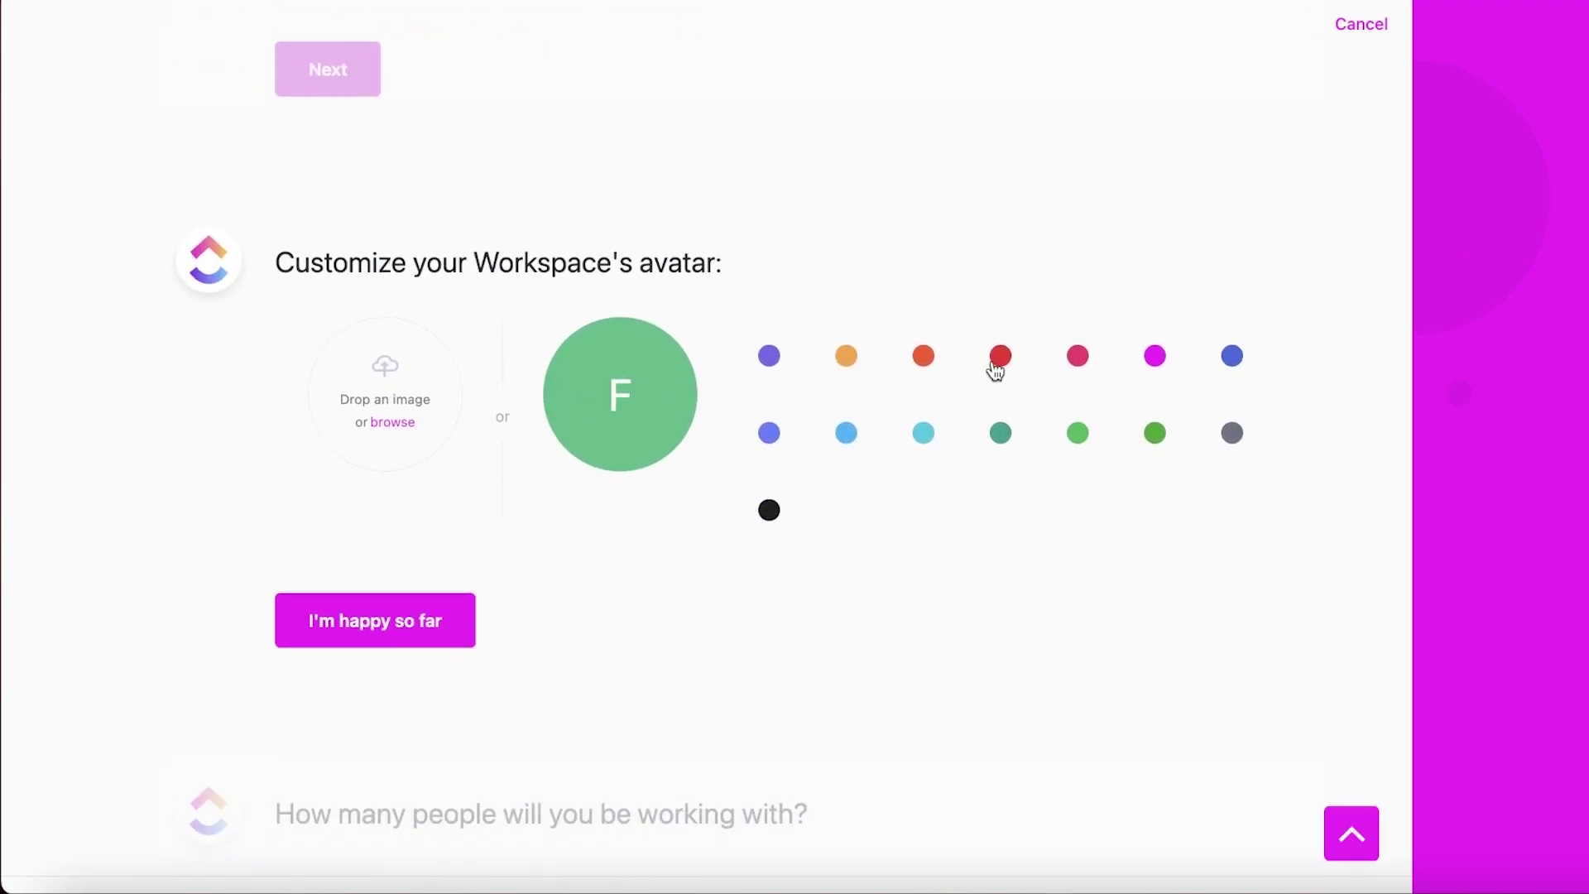
Step: Give the workspace a purple avatar, choose Just me, and skip tool imports
{"action": "left_click", "coordinate": [998, 358]}
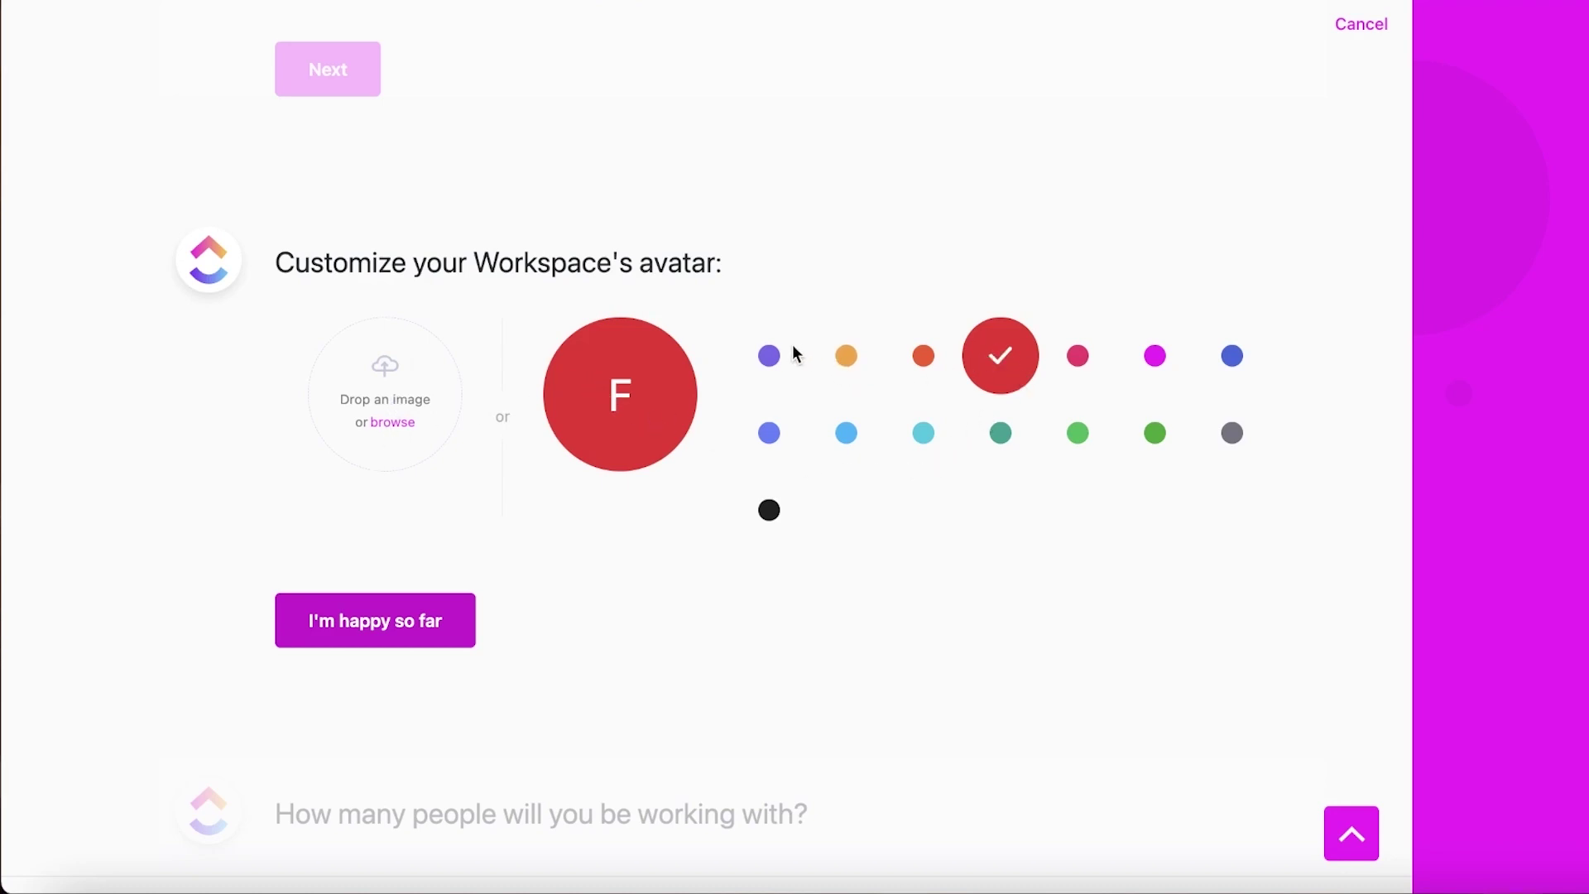
{"action": "left_click", "coordinate": [769, 356]}
{"action": "left_click", "coordinate": [380, 641]}
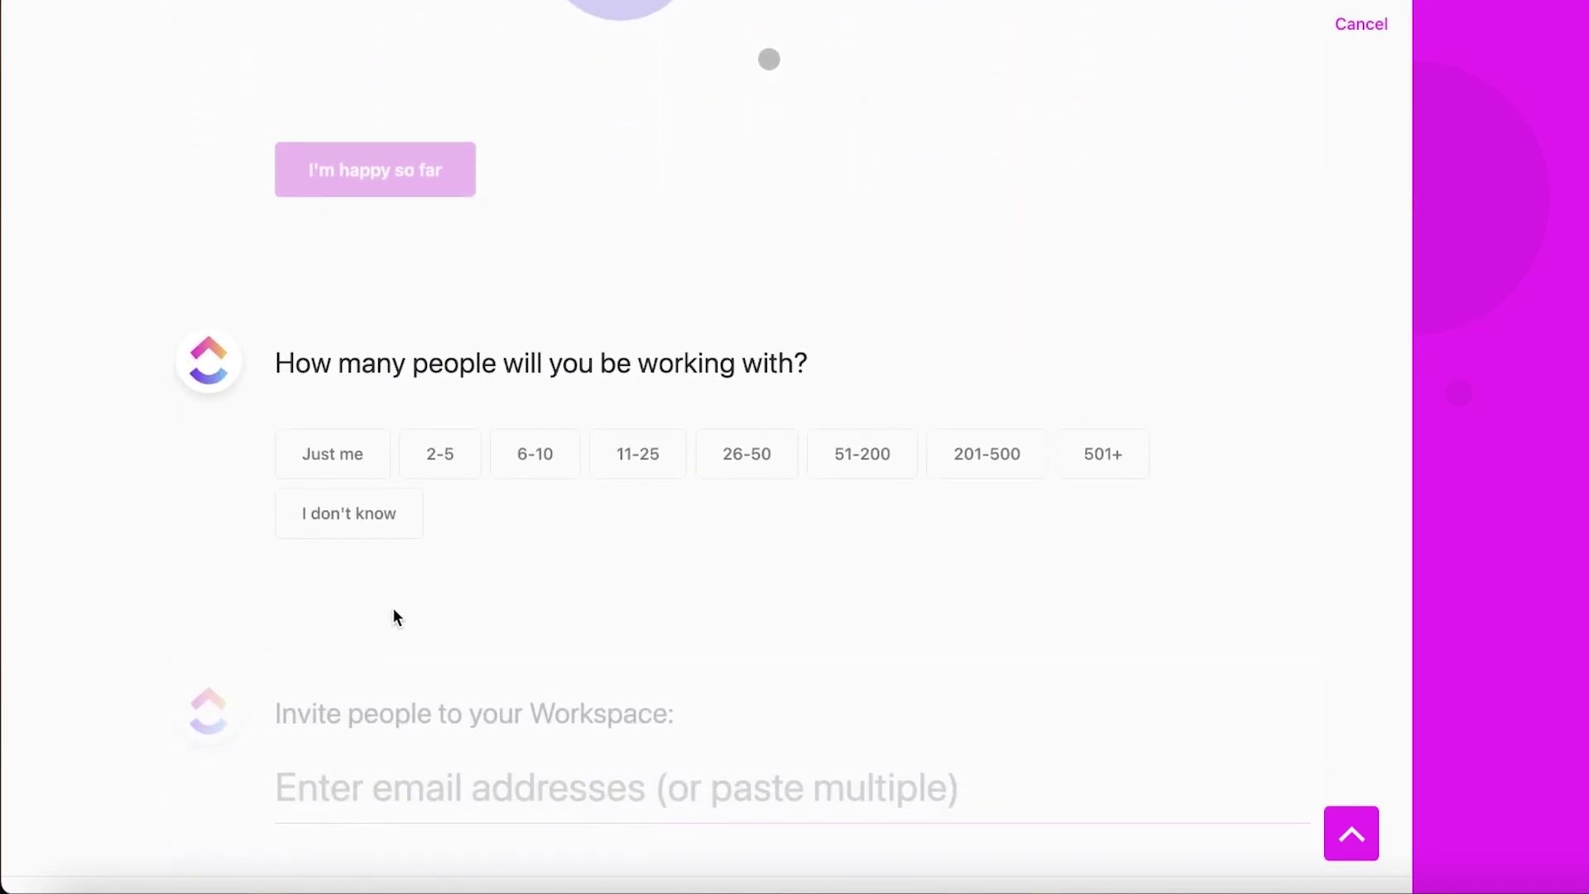
{"action": "left_click", "coordinate": [331, 455]}
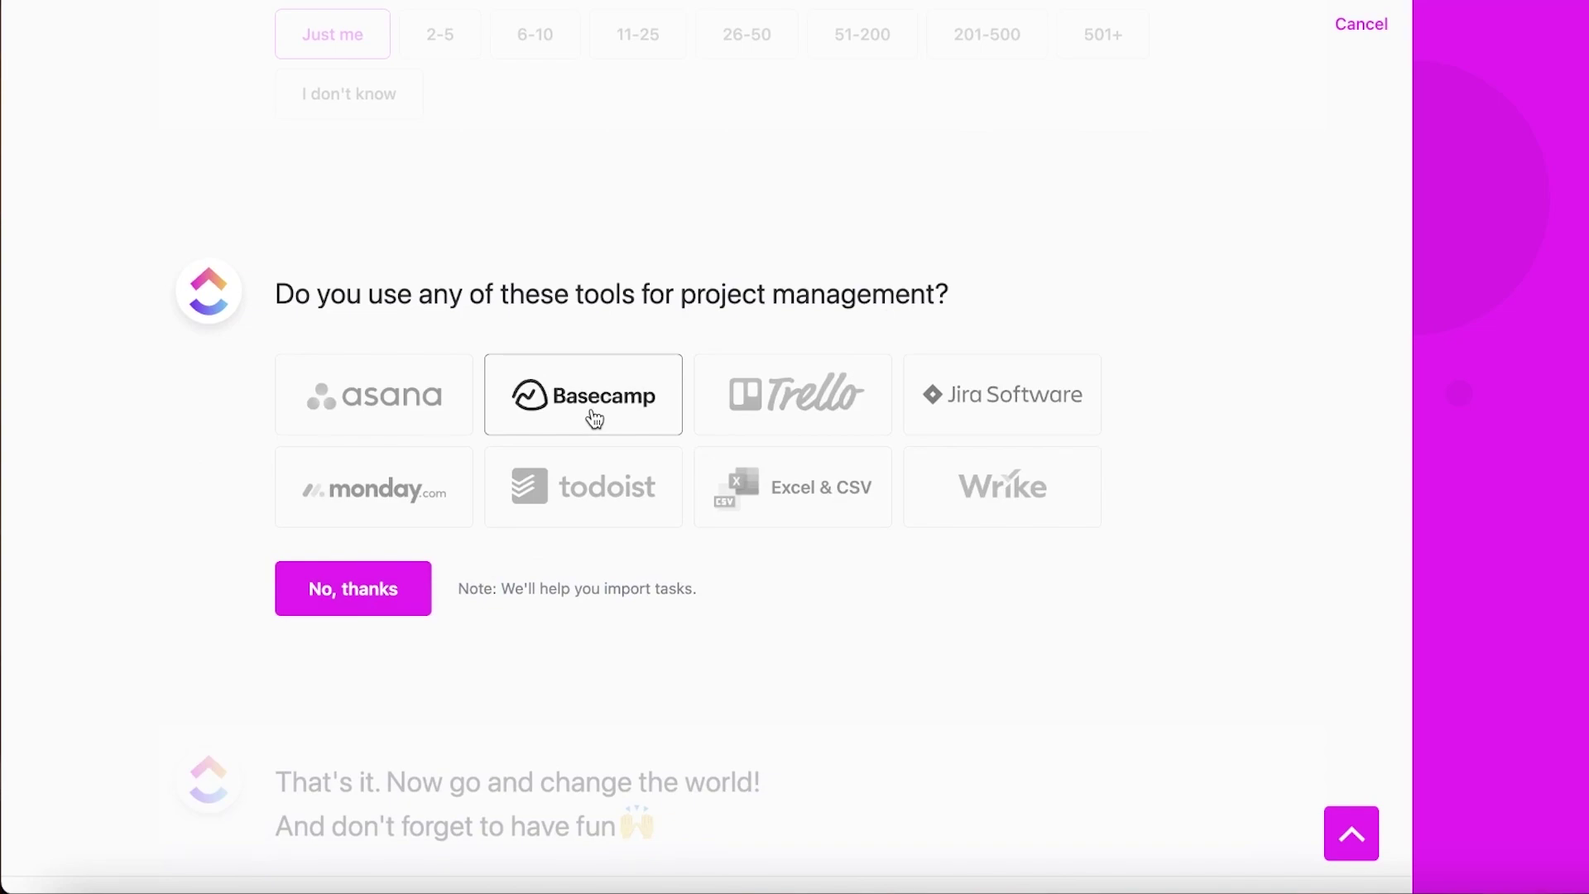
{"action": "left_click", "coordinate": [382, 601]}
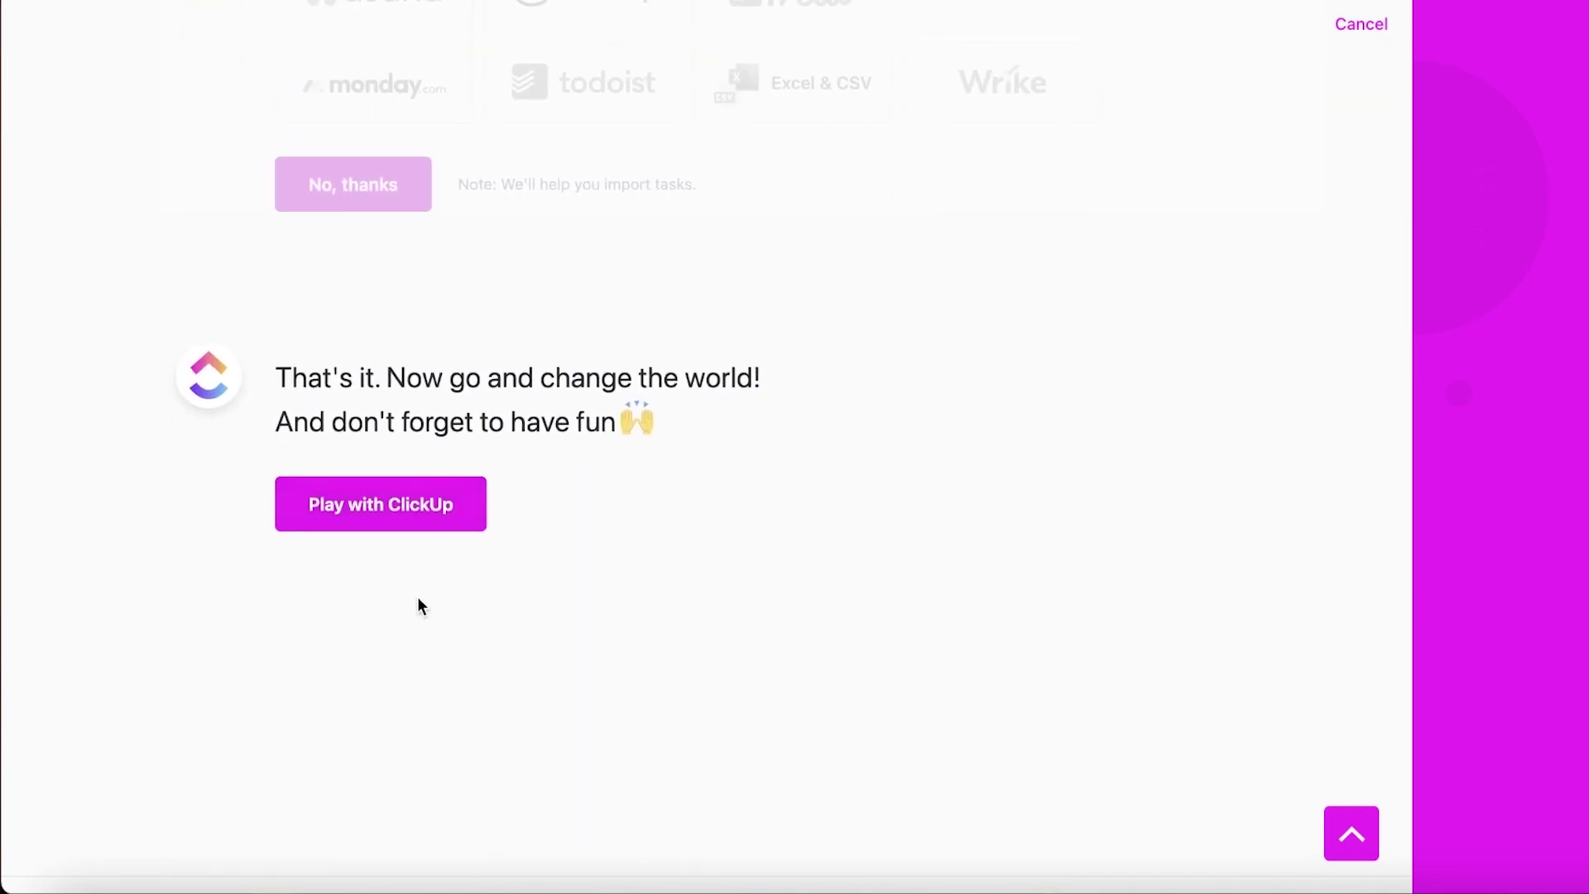
{"action": "left_click", "coordinate": [430, 520]}
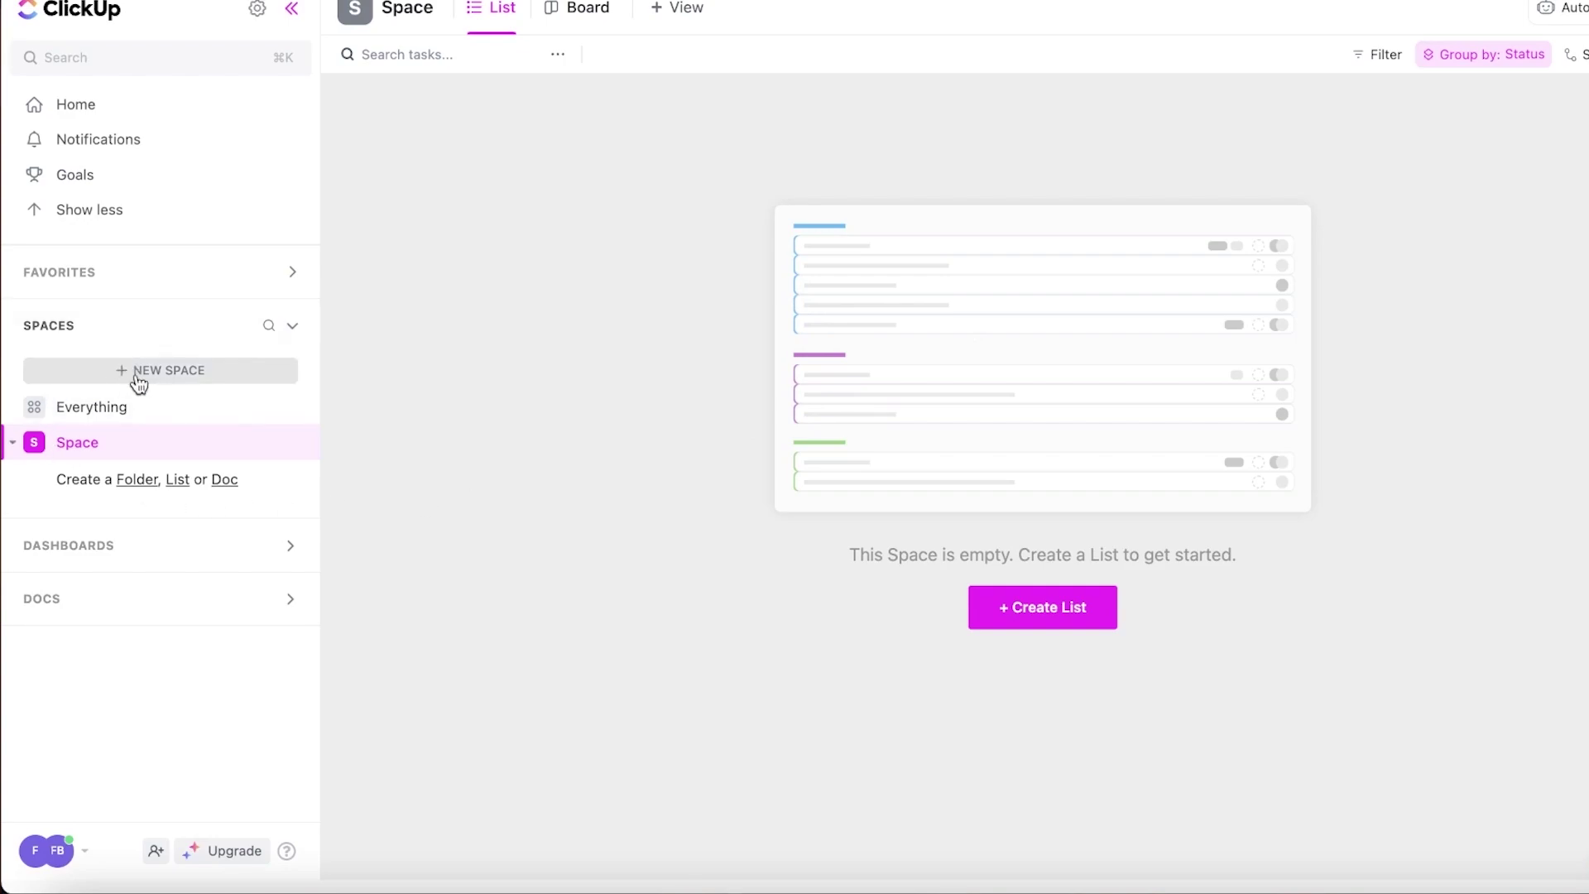
Step: Collapse and re-expand the Spaces list, checking the workspace menu in between
{"action": "left_click", "coordinate": [195, 325]}
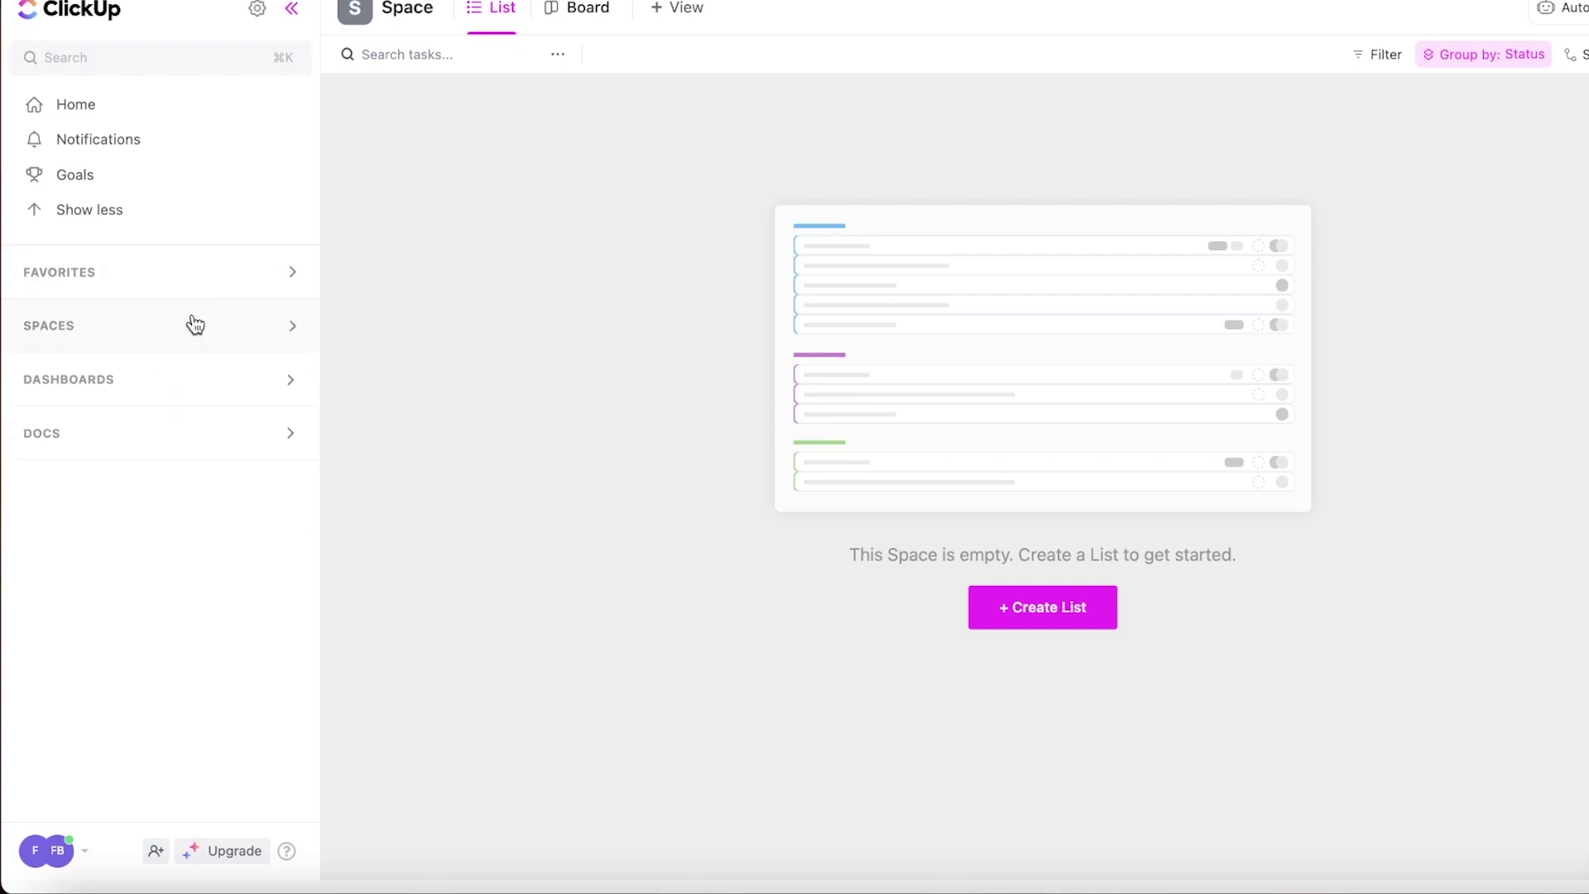
{"action": "left_click", "coordinate": [33, 854]}
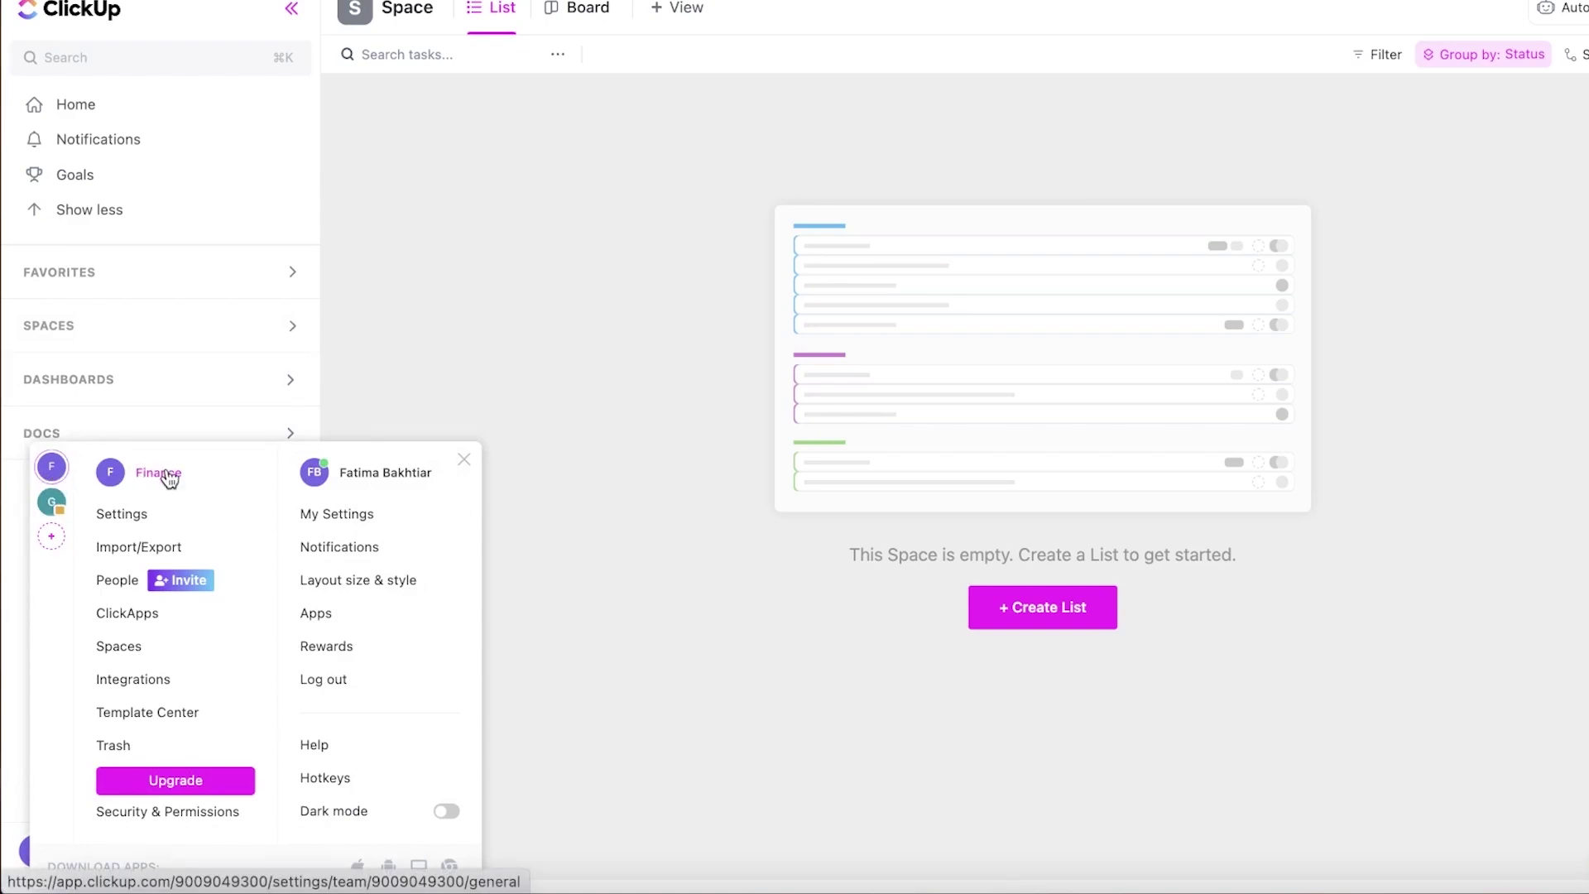
{"action": "left_click", "coordinate": [470, 280]}
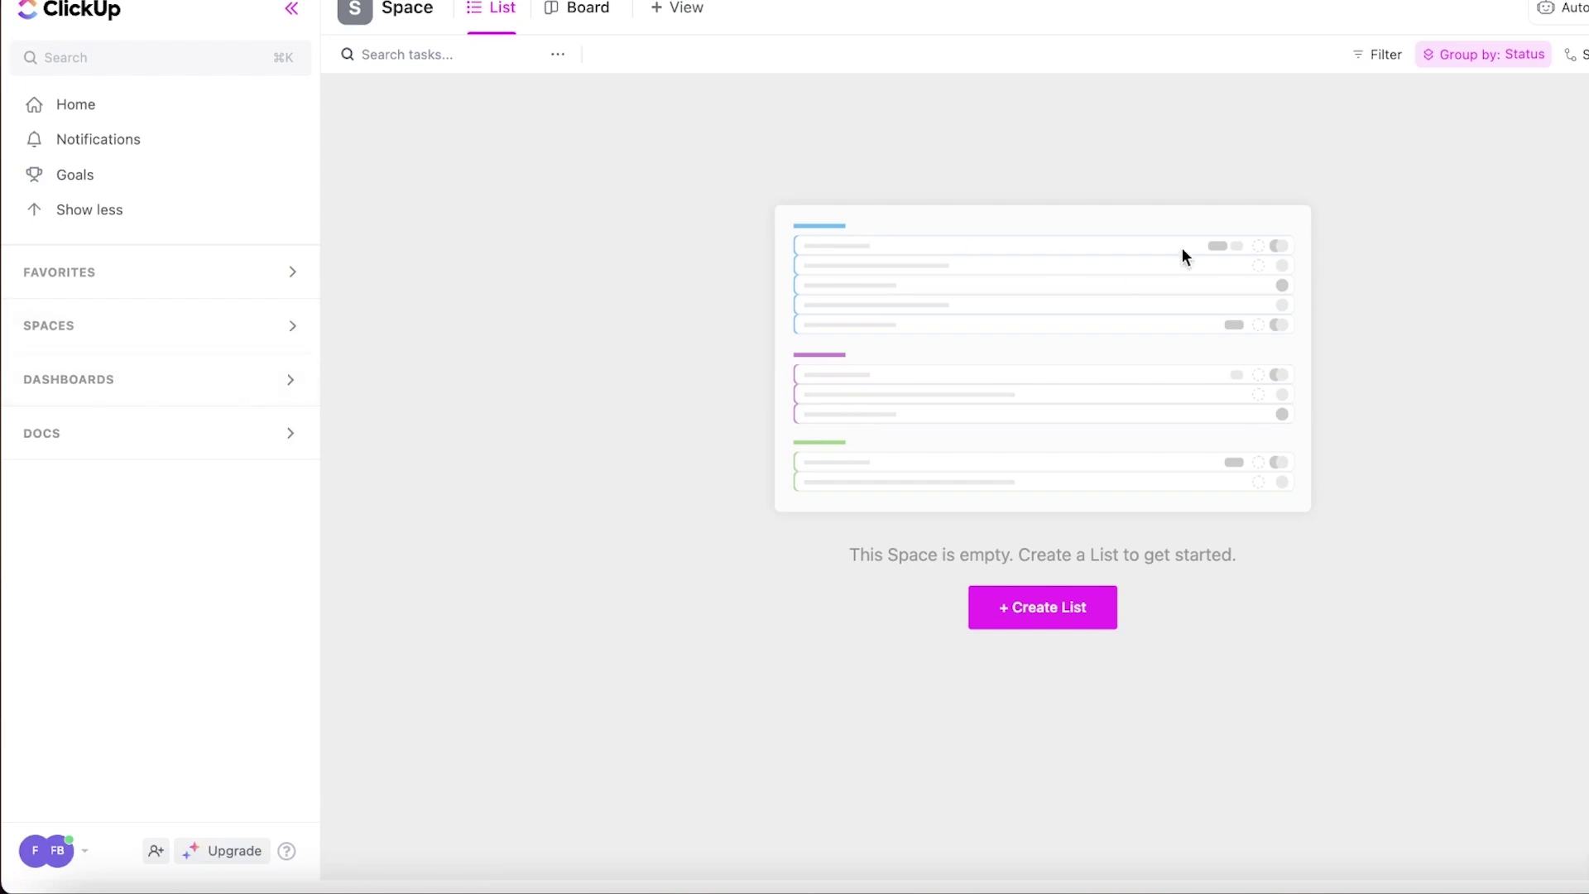
{"action": "left_click", "coordinate": [116, 331]}
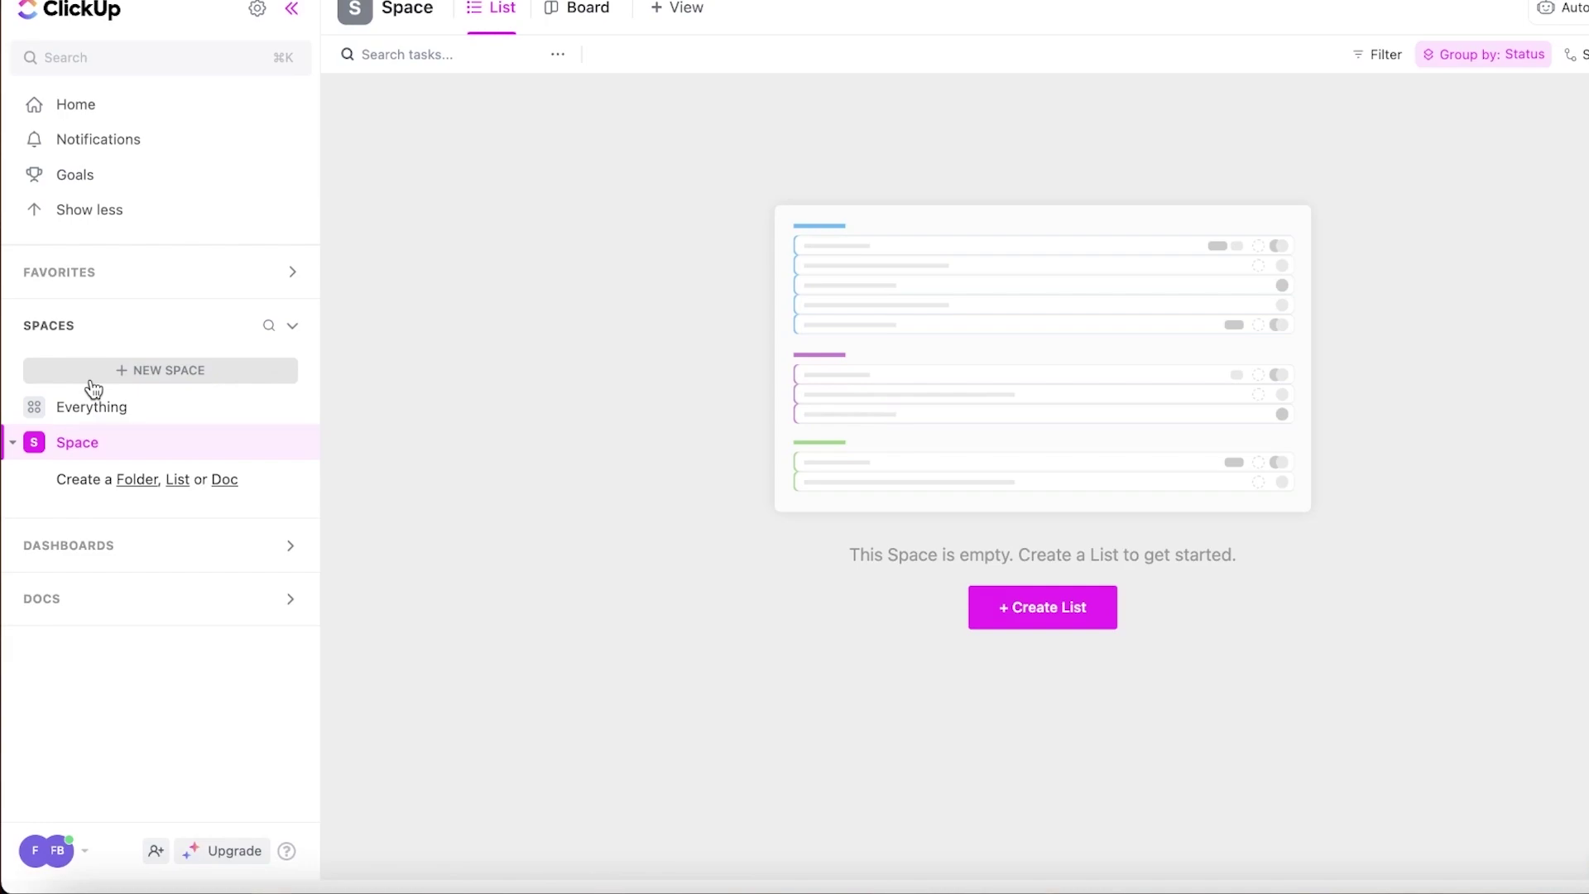
Step: Begin a new Space and switch to its Templates gallery
{"action": "left_click", "coordinate": [93, 369]}
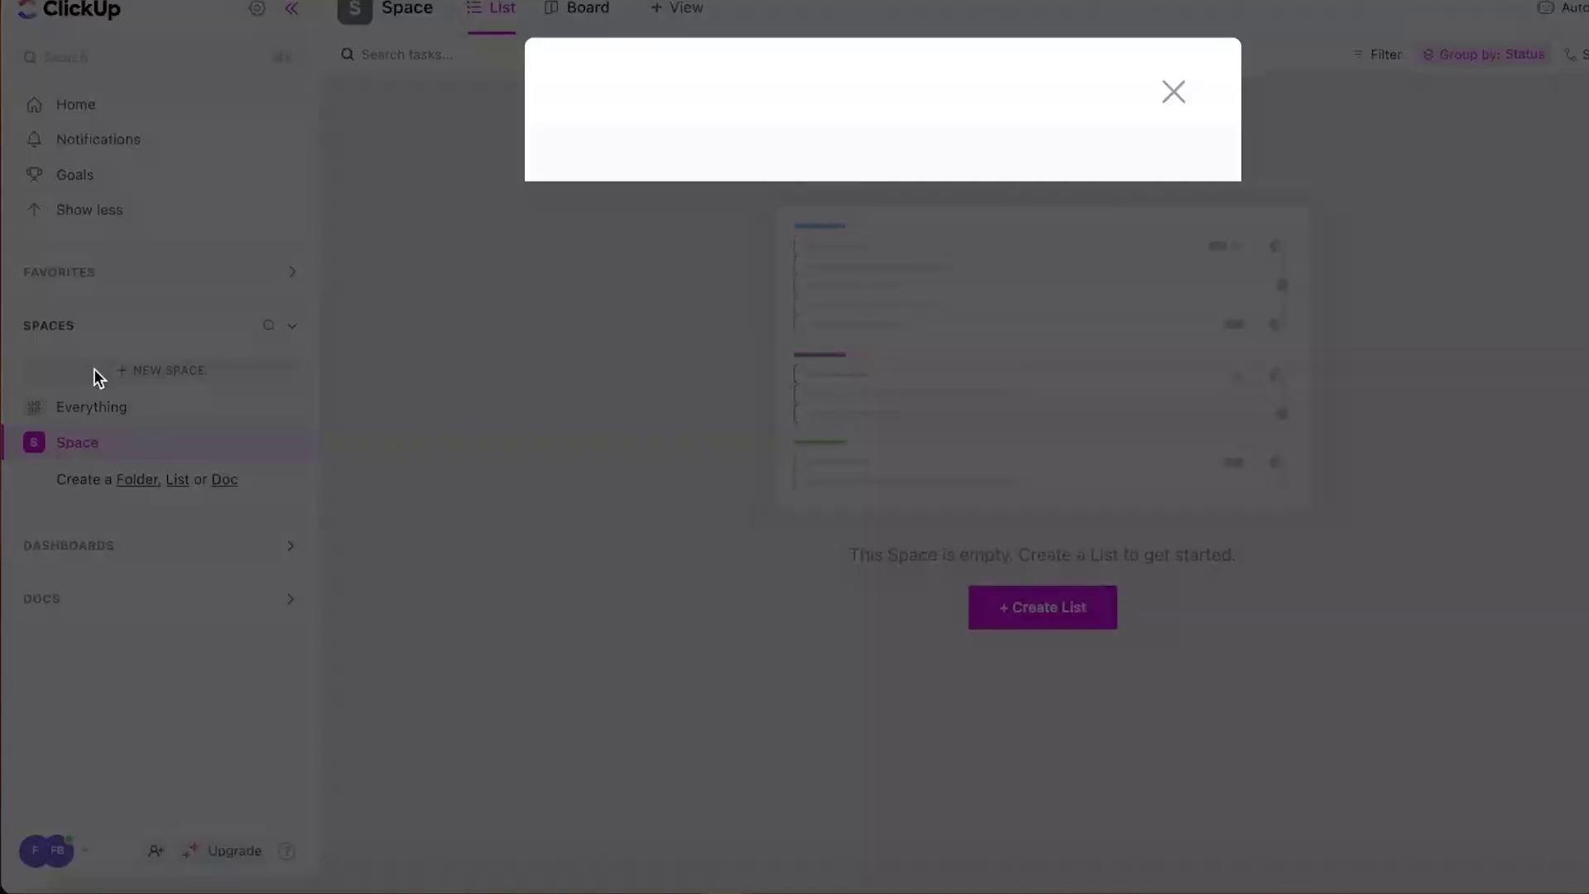
{"action": "left_click", "coordinate": [547, 428]}
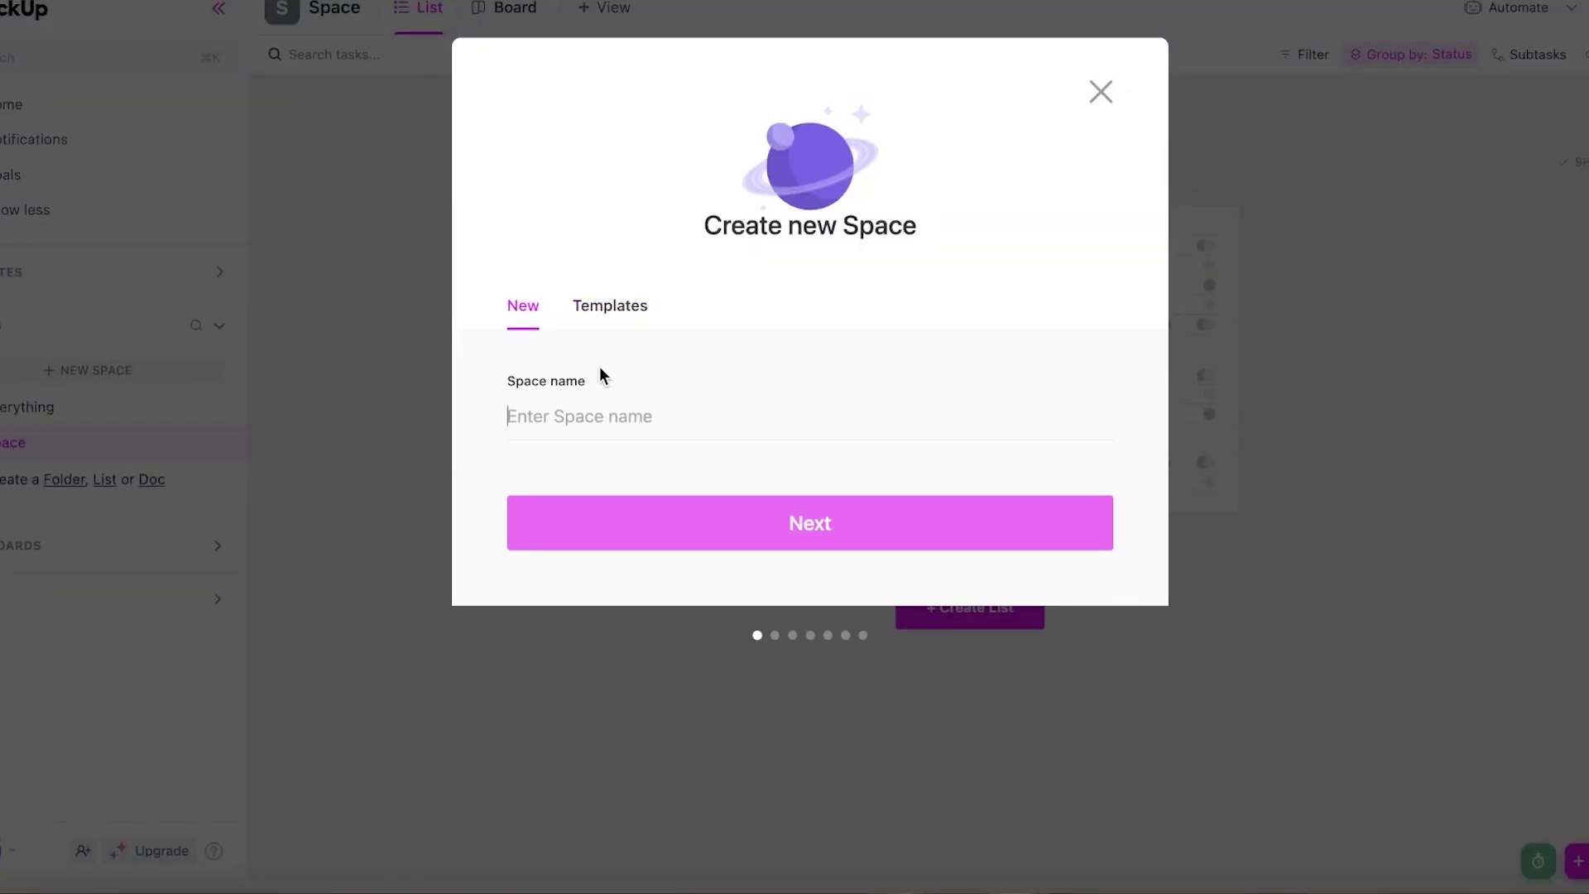
{"action": "left_click", "coordinate": [609, 319]}
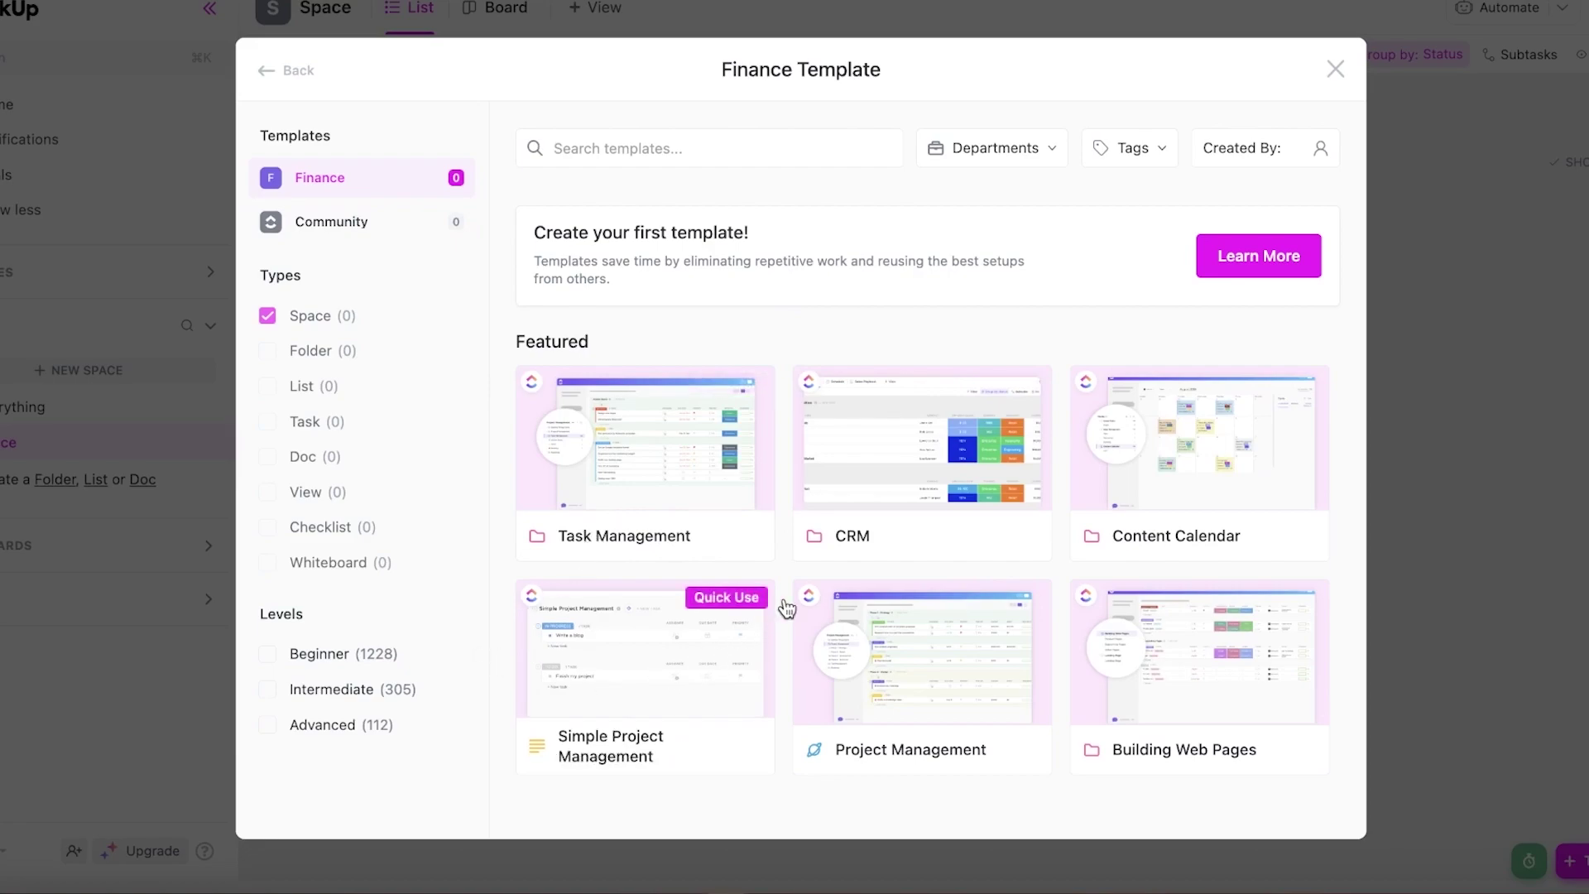
Step: Scroll through the community Space template categories and open the Project Management template
{"action": "scroll", "coordinate": [1005, 352], "scroll_direction": "down", "scroll_amount": 5}
{"action": "scroll", "coordinate": [1005, 352], "scroll_direction": "down", "scroll_amount": 10}
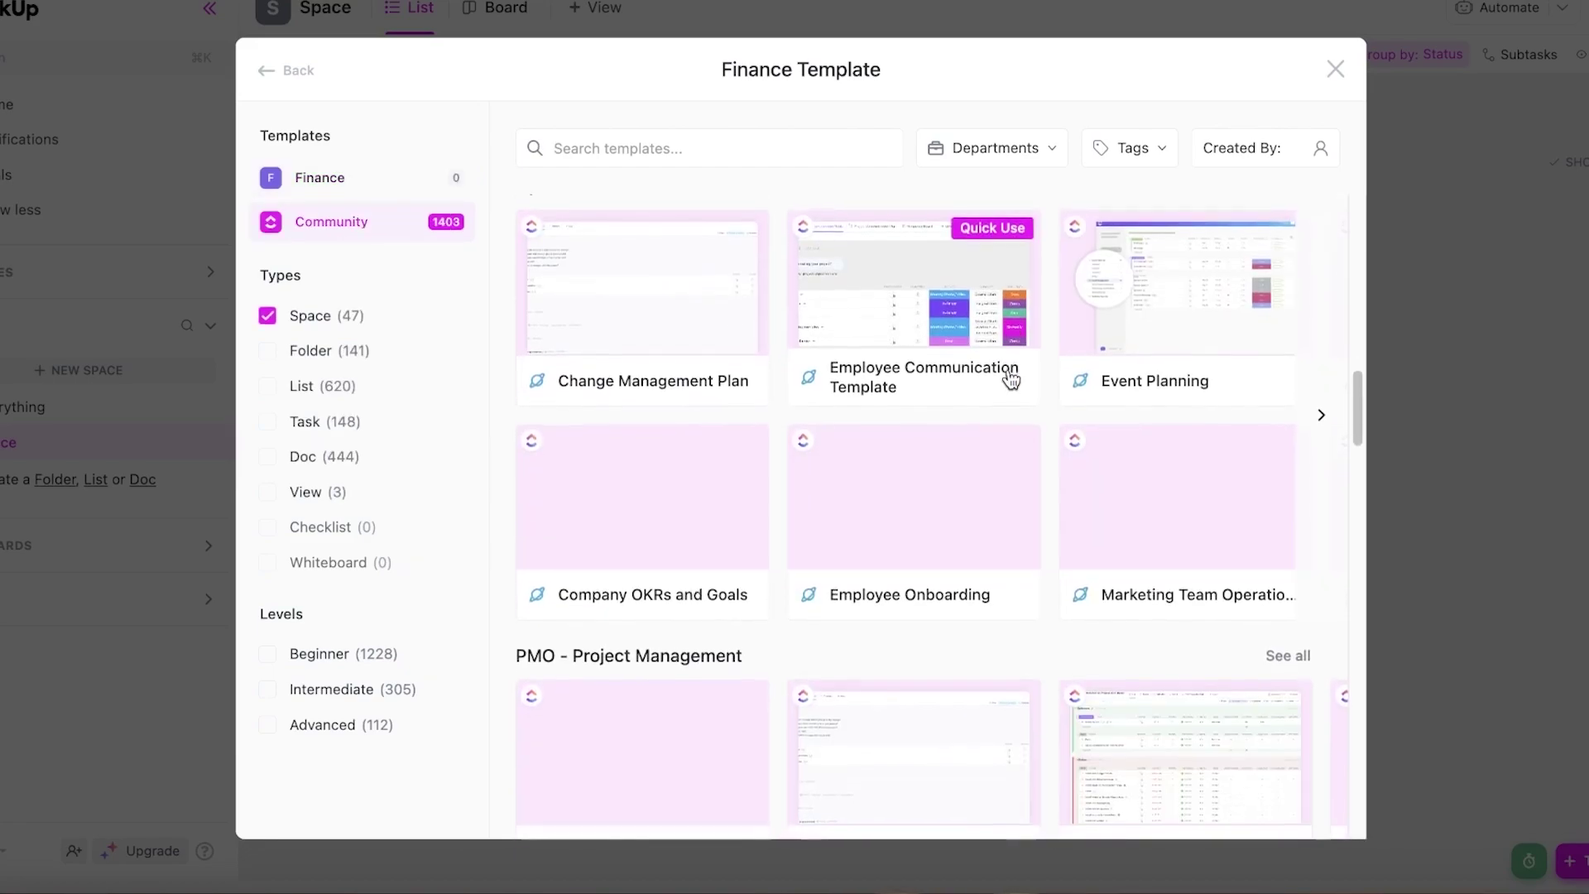
{"action": "scroll", "coordinate": [1004, 377], "scroll_direction": "down", "scroll_amount": 3}
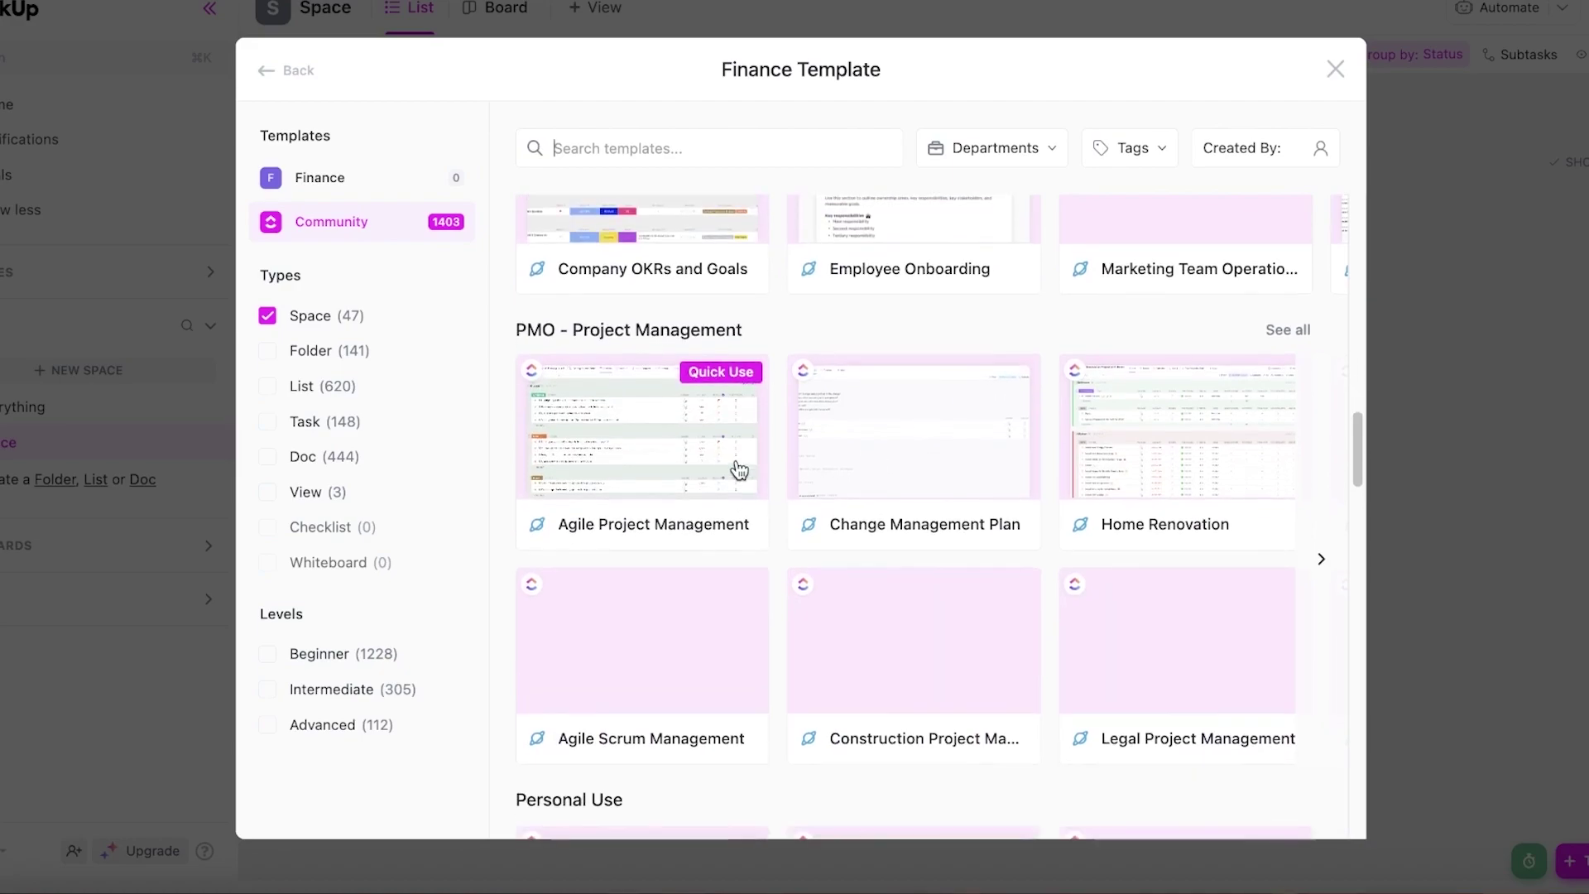
{"action": "scroll", "coordinate": [904, 464], "scroll_direction": "up", "scroll_amount": 6}
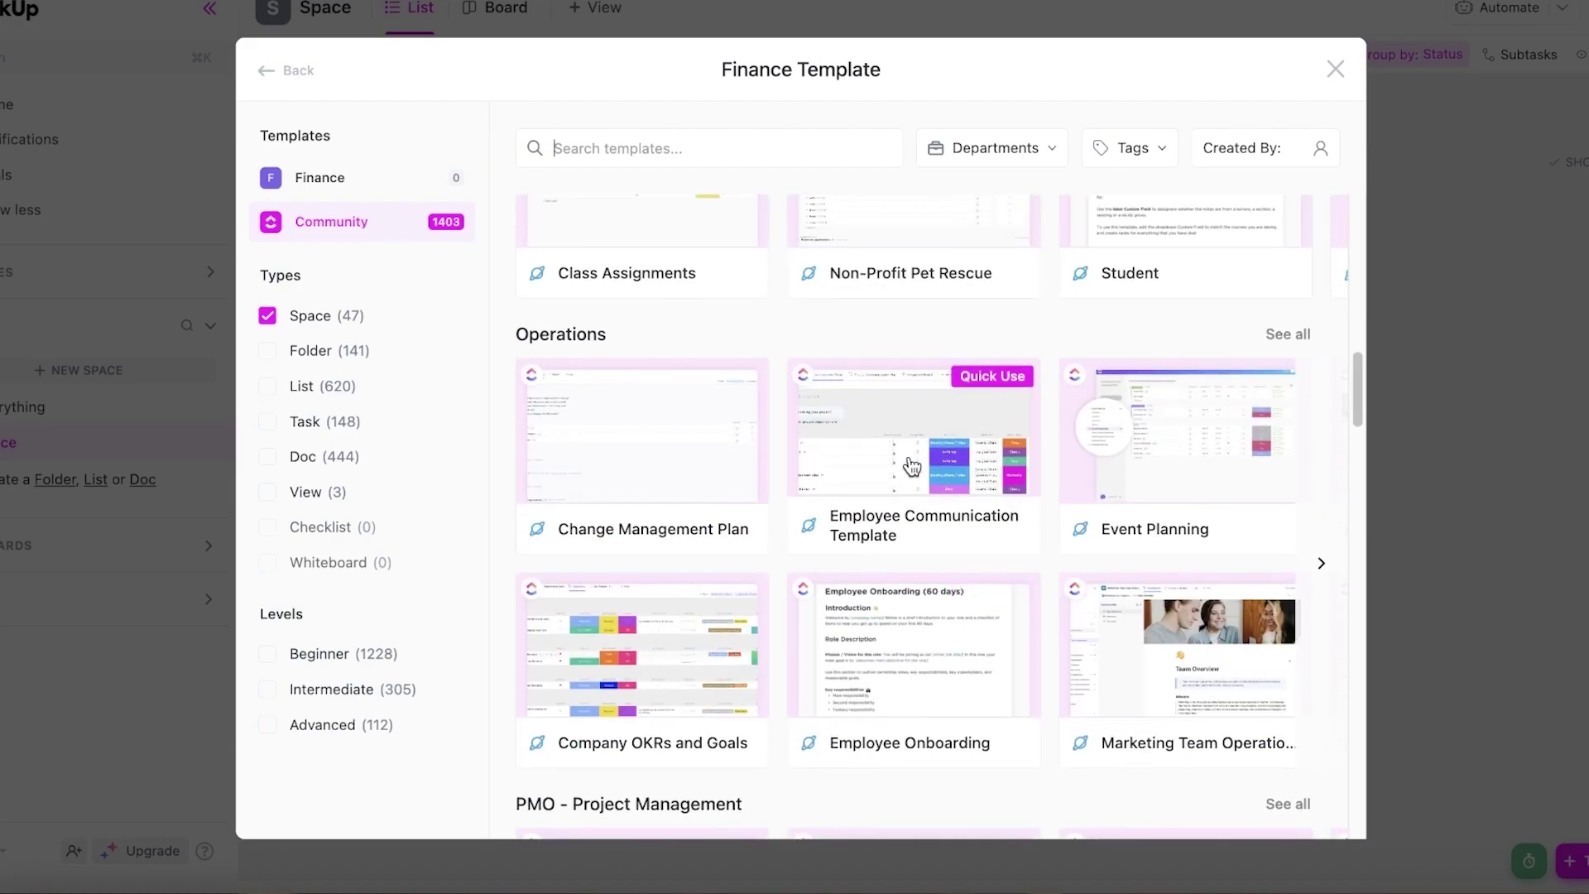
{"action": "scroll", "coordinate": [915, 419], "scroll_direction": "up", "scroll_amount": 7}
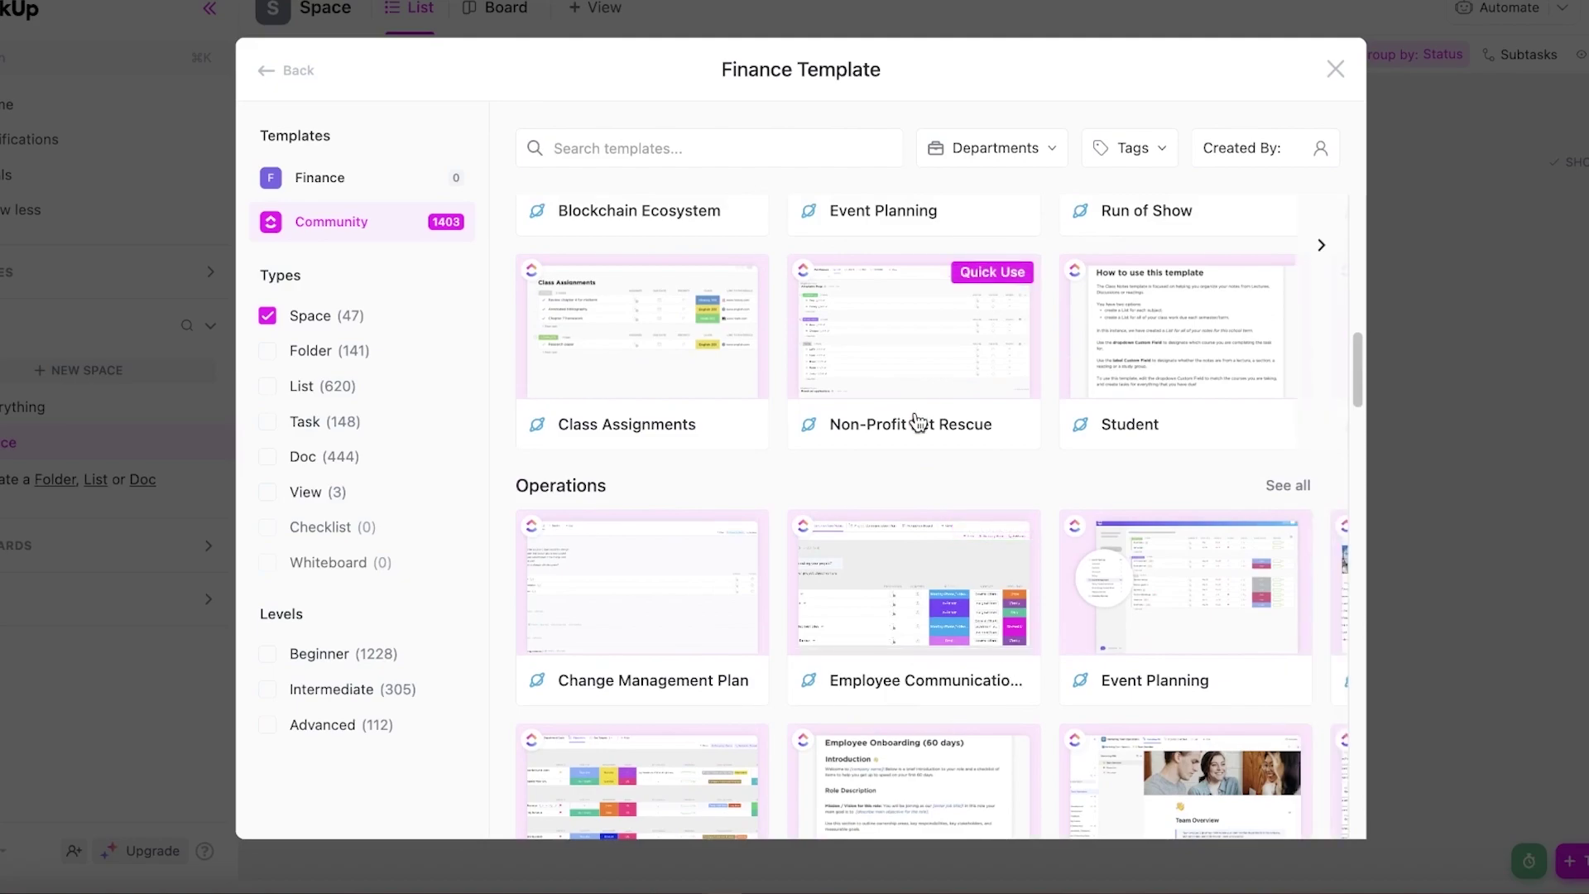
{"action": "scroll", "coordinate": [1130, 416], "scroll_direction": "up", "scroll_amount": 6}
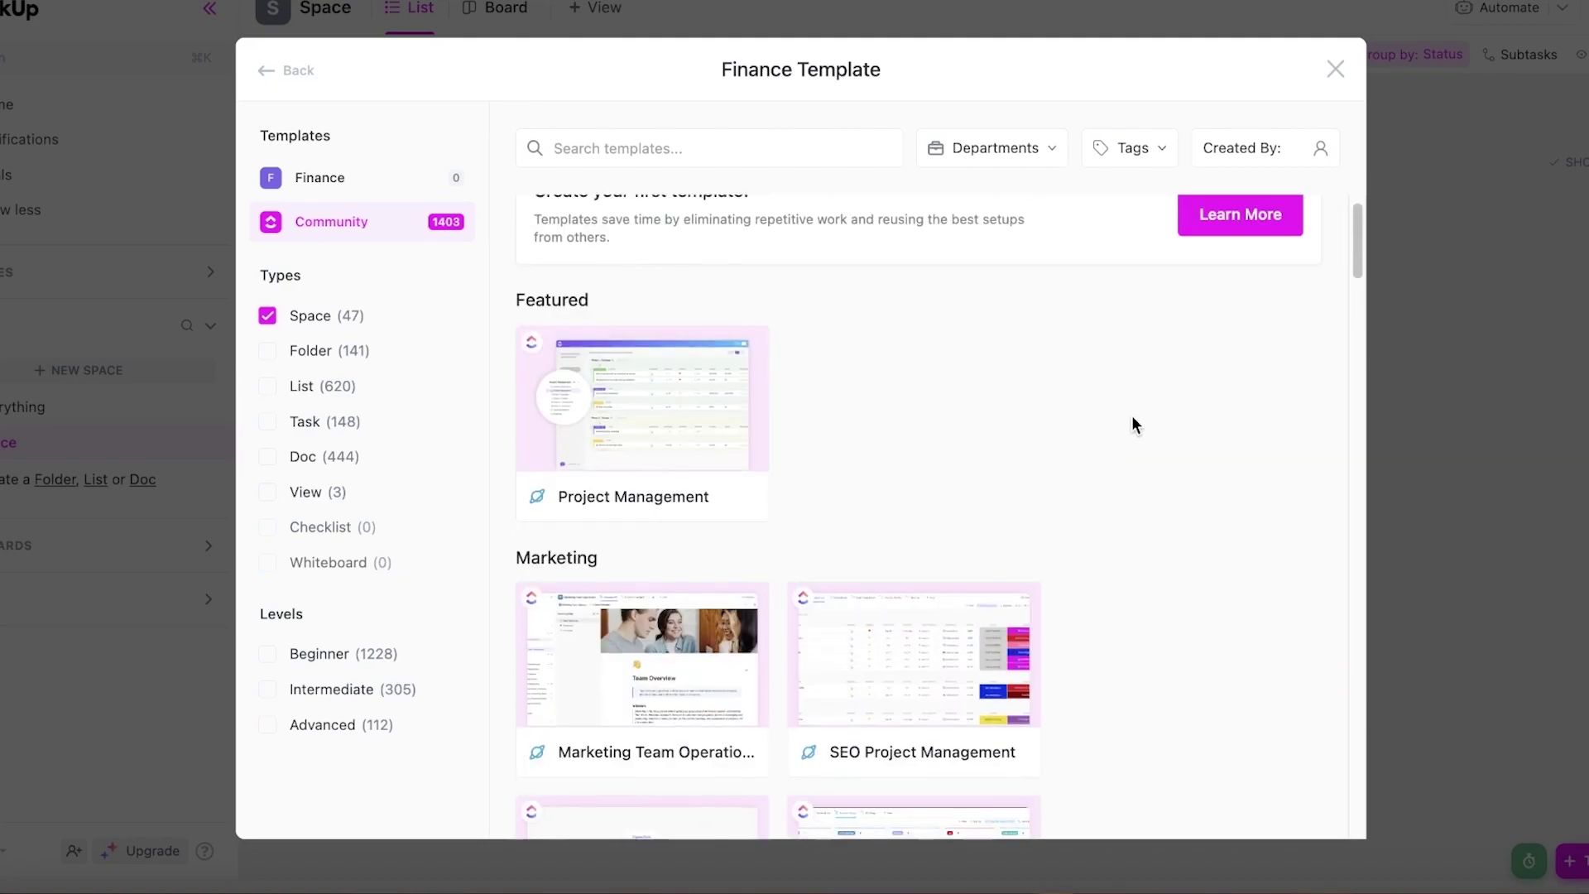
{"action": "scroll", "coordinate": [1131, 415], "scroll_direction": "down", "scroll_amount": 5}
{"action": "scroll", "coordinate": [1131, 415], "scroll_direction": "down", "scroll_amount": 12}
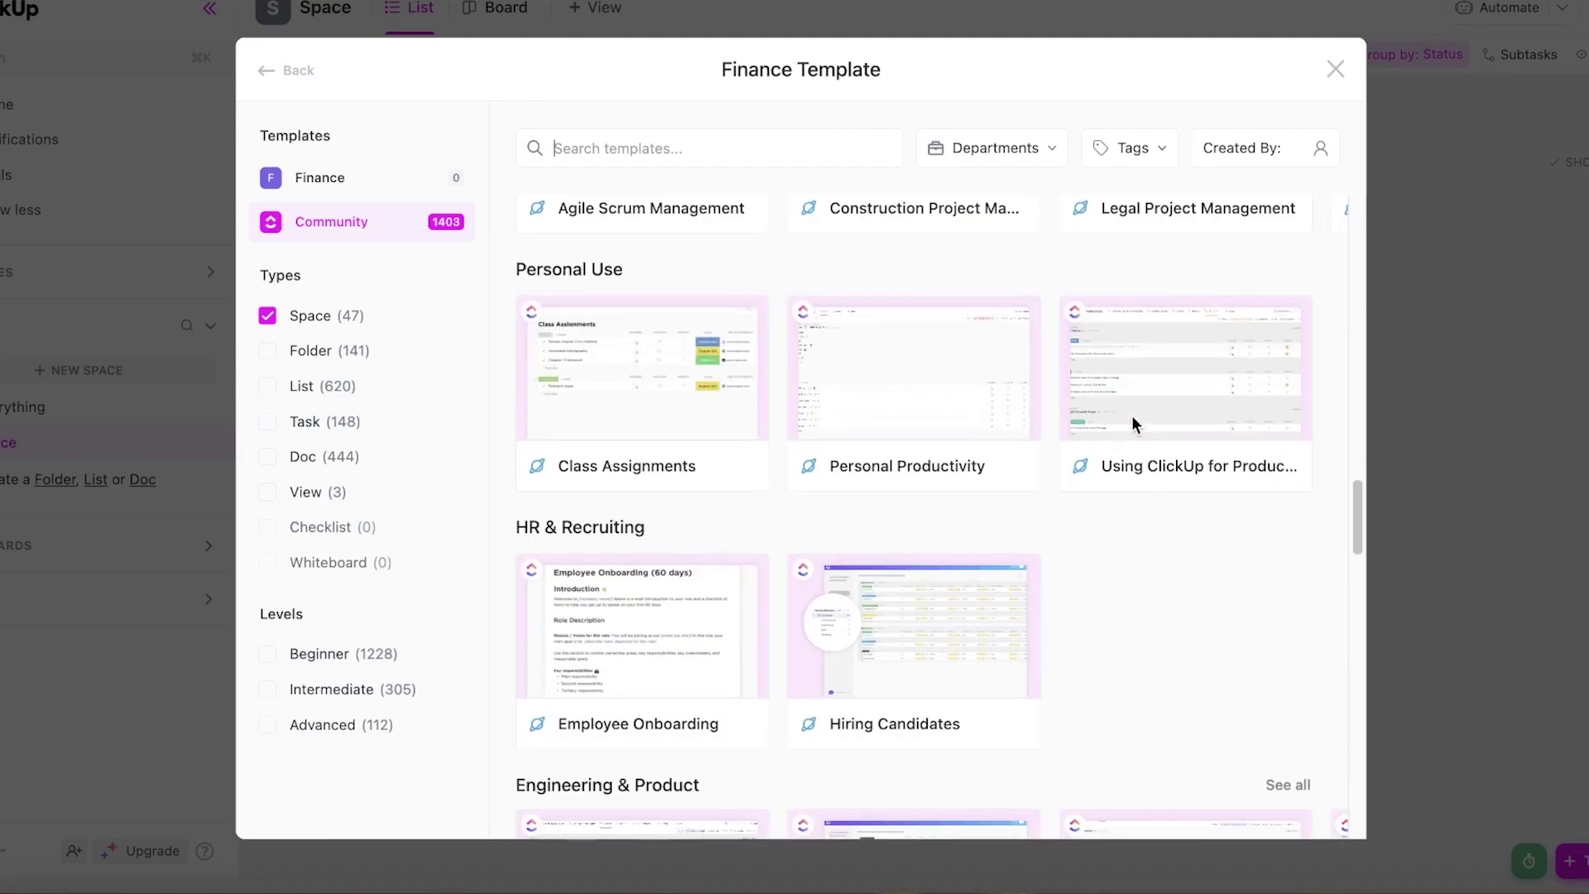
{"action": "scroll", "coordinate": [1127, 430], "scroll_direction": "down", "scroll_amount": 3}
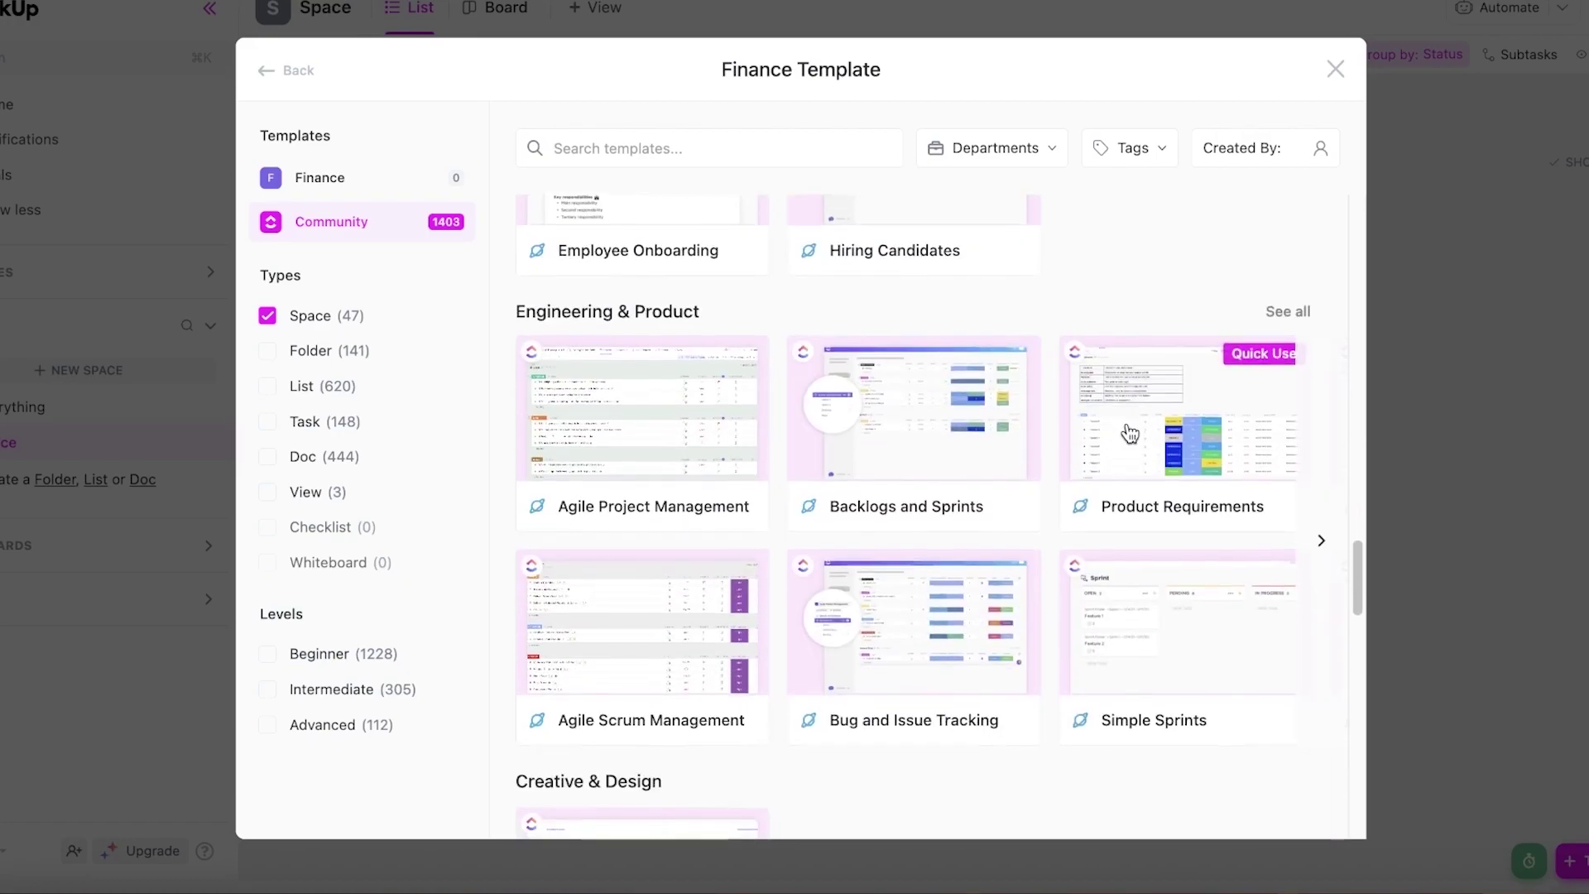
{"action": "scroll", "coordinate": [1127, 430], "scroll_direction": "down", "scroll_amount": 4}
{"action": "scroll", "coordinate": [1229, 616], "scroll_direction": "down", "scroll_amount": 1}
{"action": "mouse_move", "coordinate": [737, 499]}
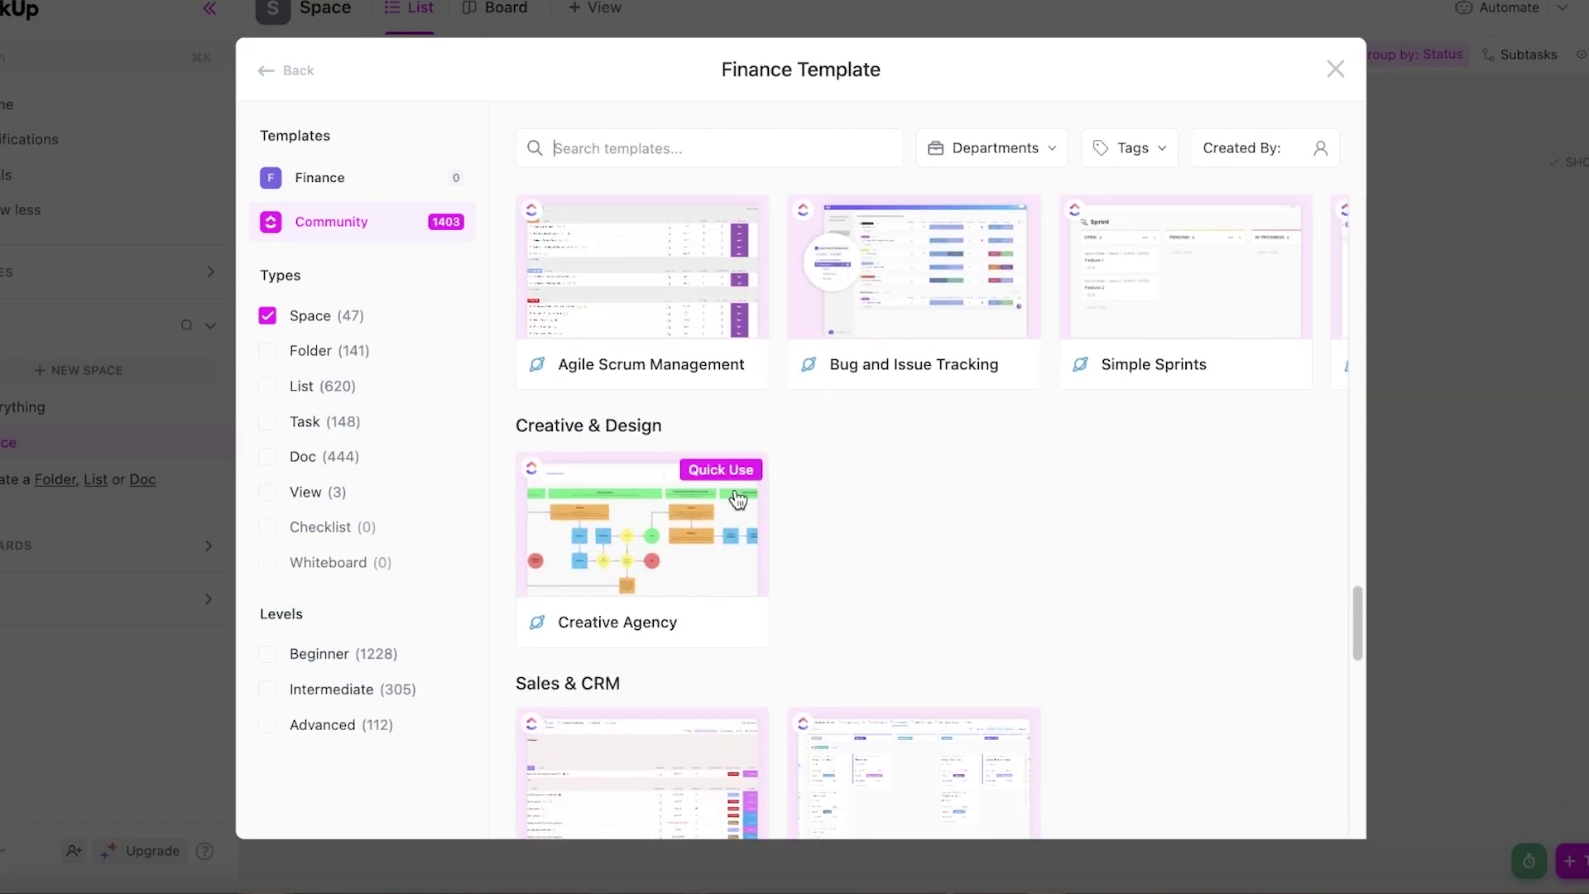
{"action": "scroll", "coordinate": [802, 488], "scroll_direction": "down", "scroll_amount": 1}
{"action": "scroll", "coordinate": [852, 473], "scroll_direction": "down", "scroll_amount": 5}
{"action": "mouse_move", "coordinate": [852, 473]}
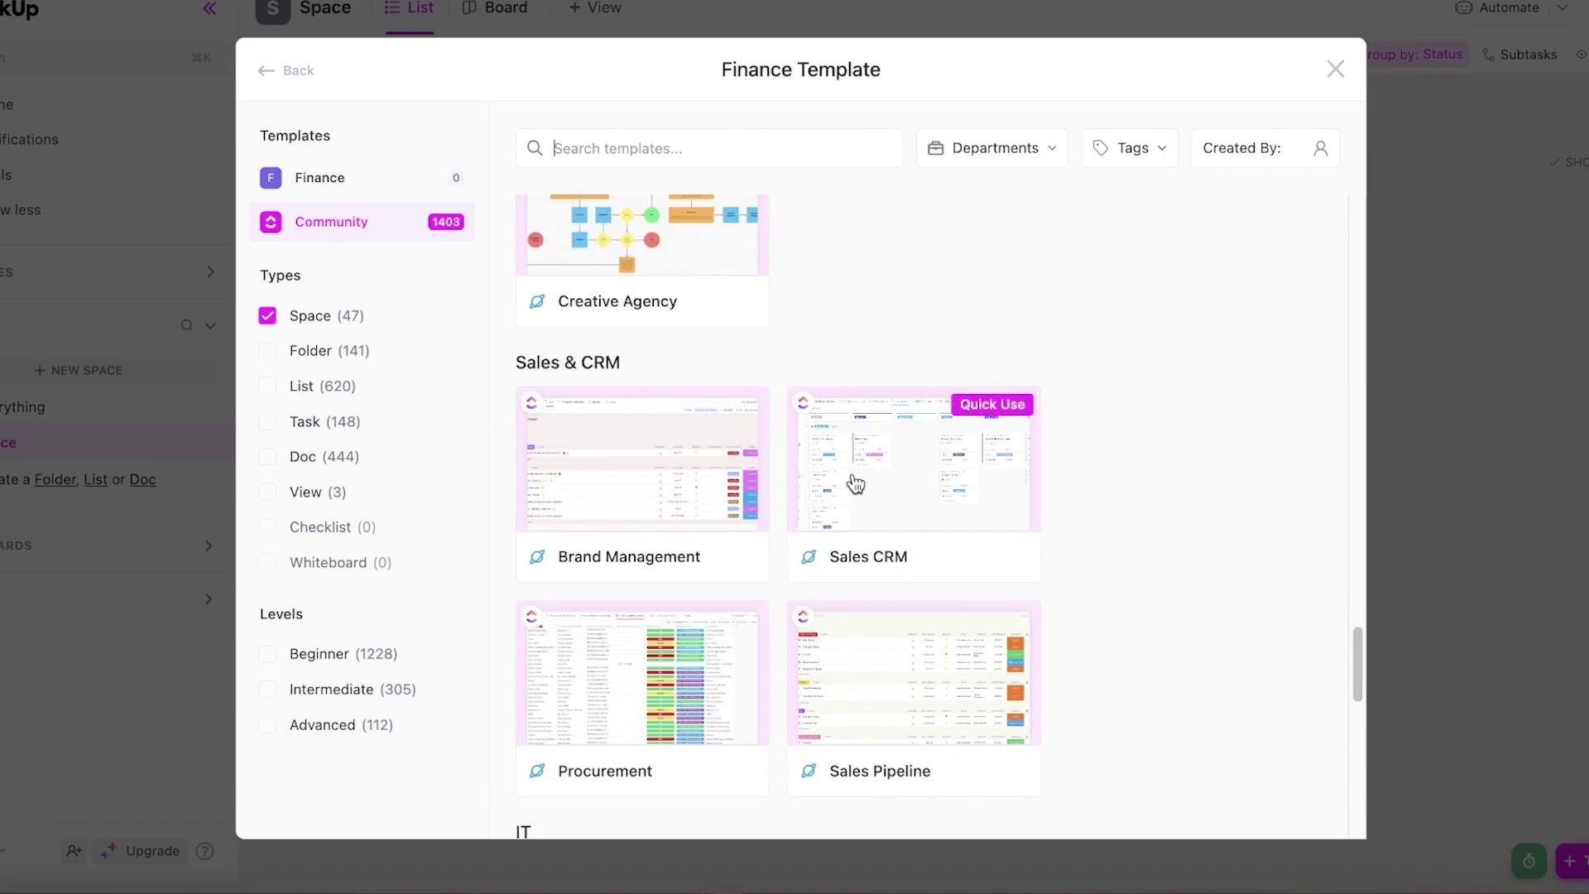
{"action": "scroll", "coordinate": [856, 484], "scroll_direction": "down", "scroll_amount": 1}
{"action": "scroll", "coordinate": [1170, 432], "scroll_direction": "down", "scroll_amount": 12}
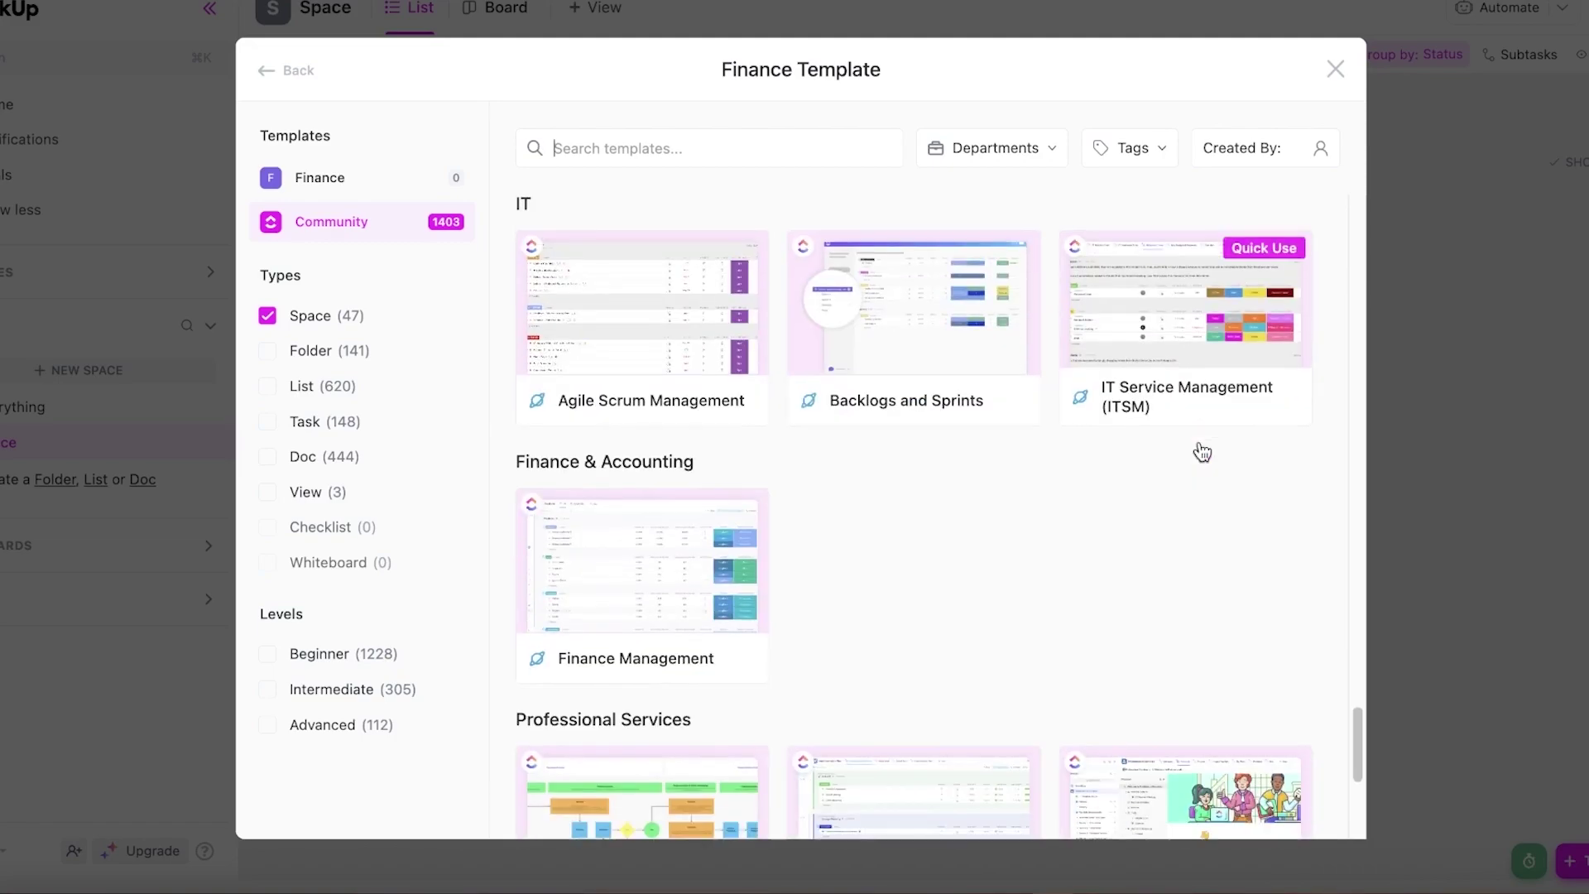
{"action": "scroll", "coordinate": [1169, 527], "scroll_direction": "down", "scroll_amount": 3}
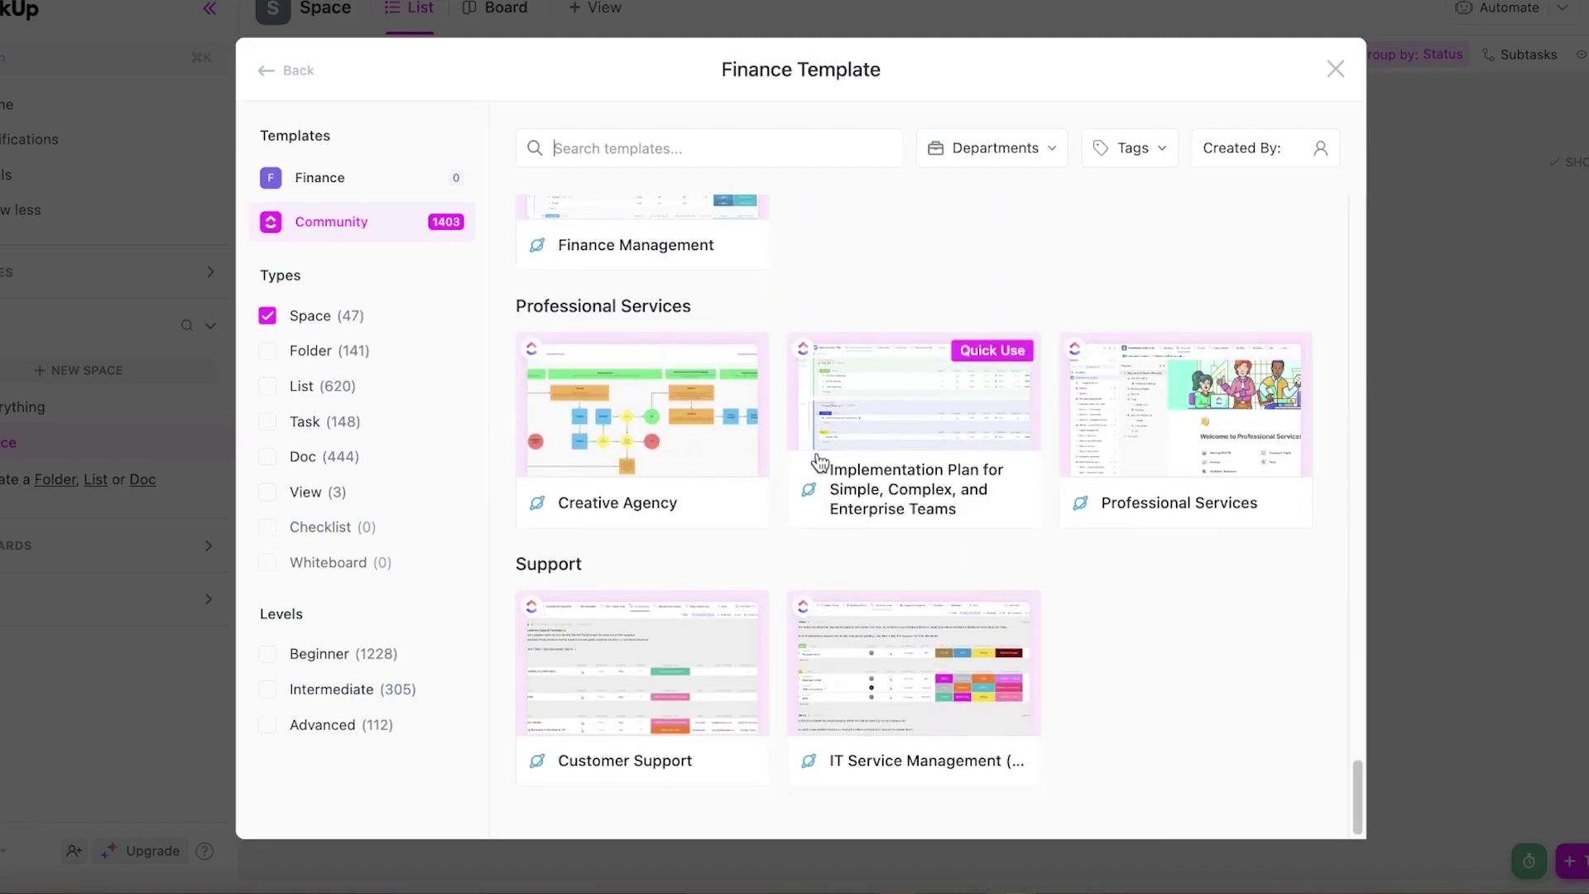
{"action": "scroll", "coordinate": [720, 568], "scroll_direction": "up", "scroll_amount": 20}
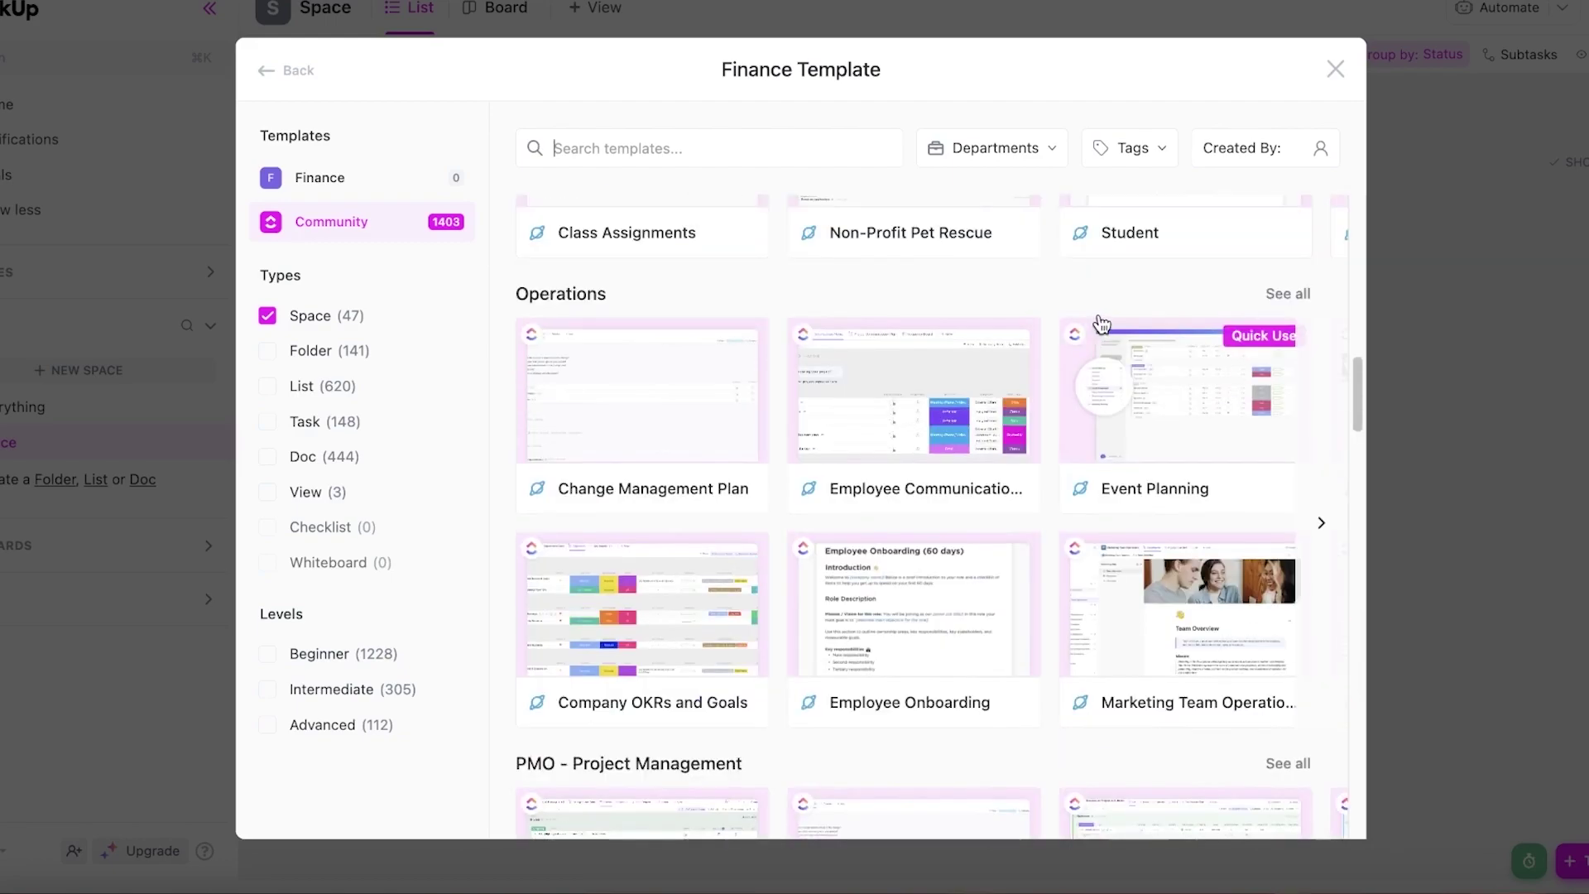
{"action": "left_click", "coordinate": [614, 457]}
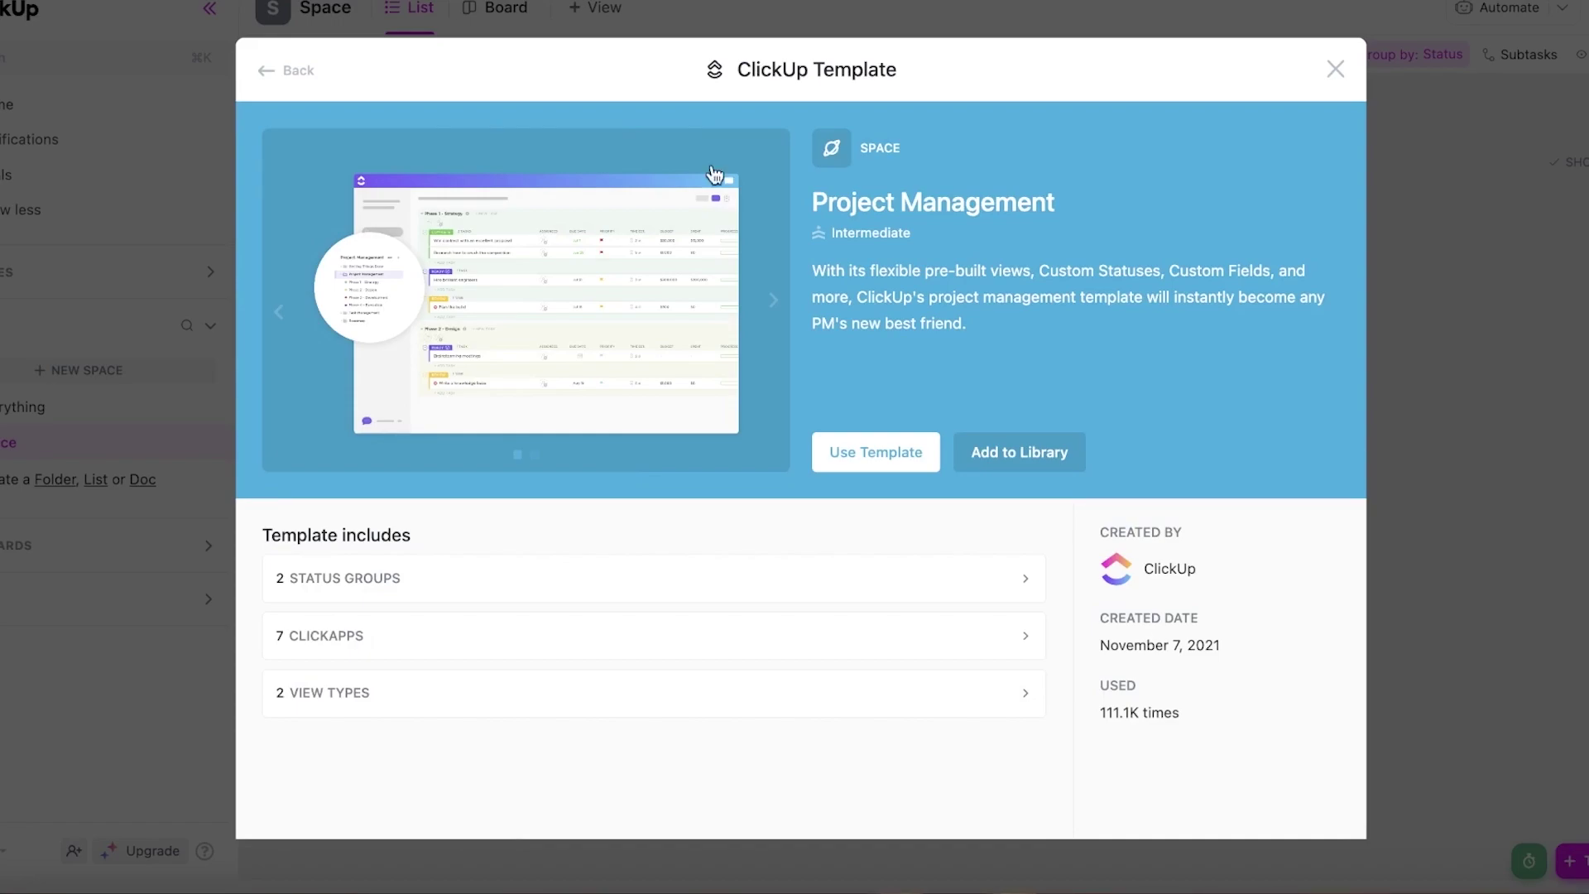
Step: Use the Project Management template, keeping Import everything selected
{"action": "left_click", "coordinate": [877, 453]}
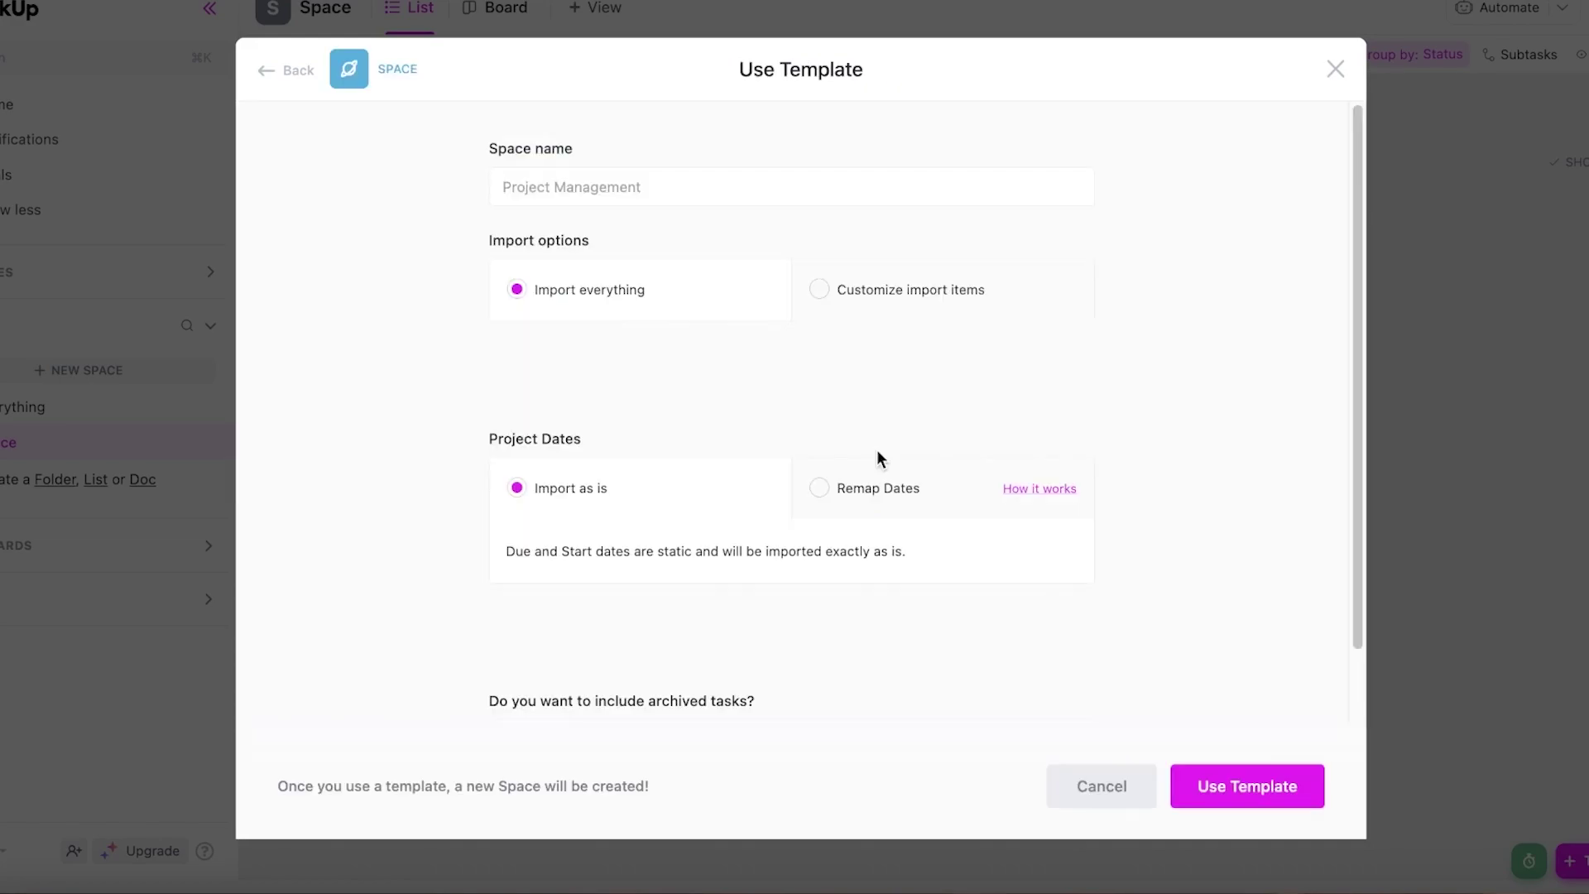
{"action": "scroll", "coordinate": [604, 237], "scroll_direction": "down", "scroll_amount": 2}
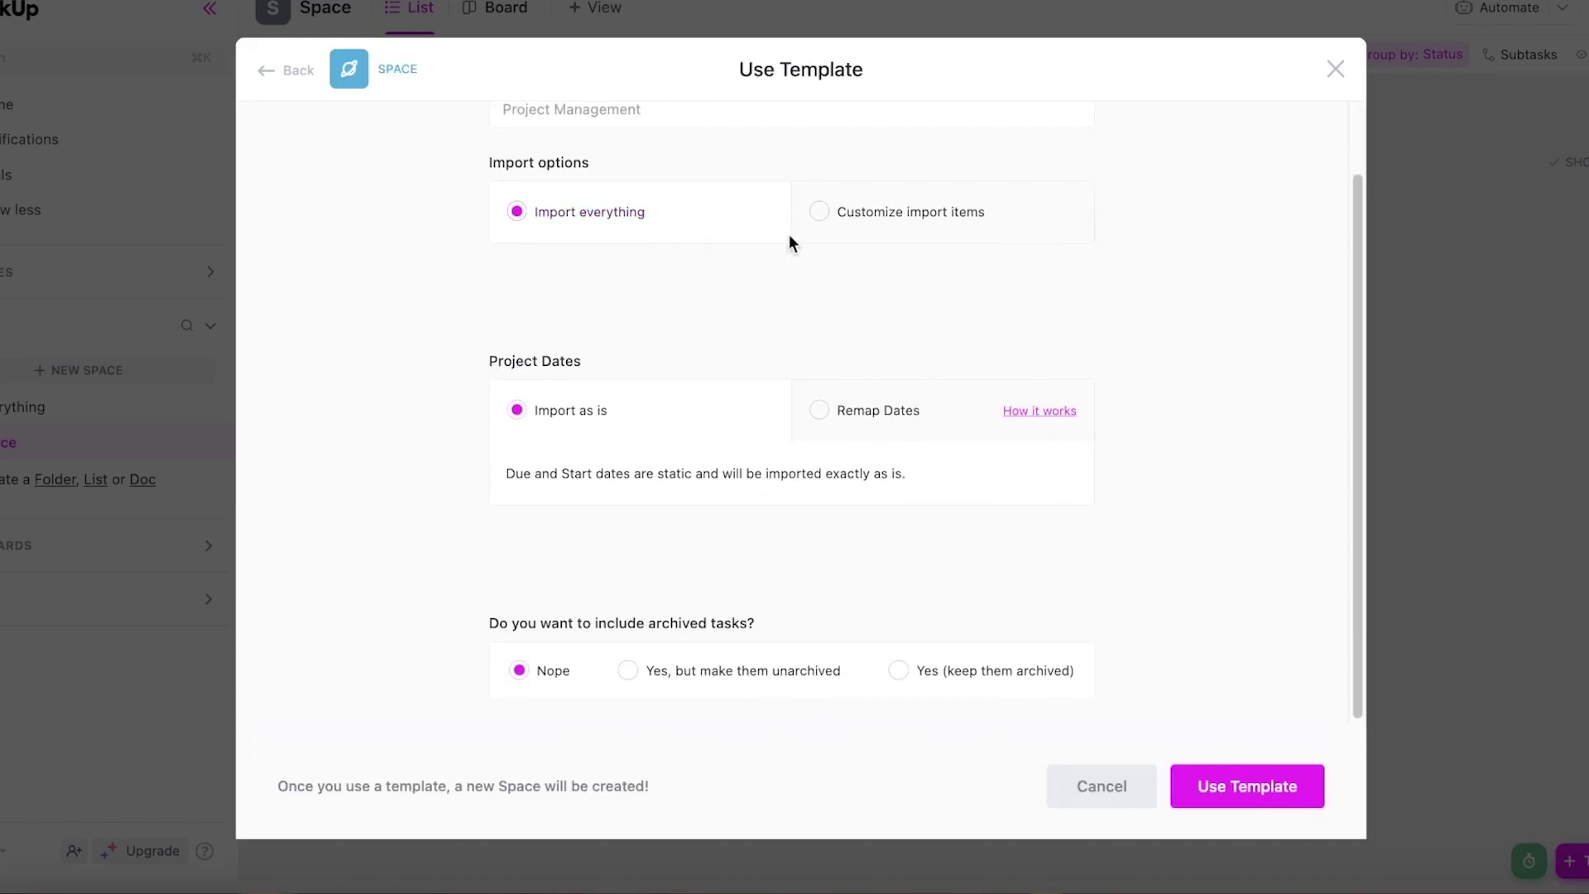
{"action": "left_click", "coordinate": [913, 218]}
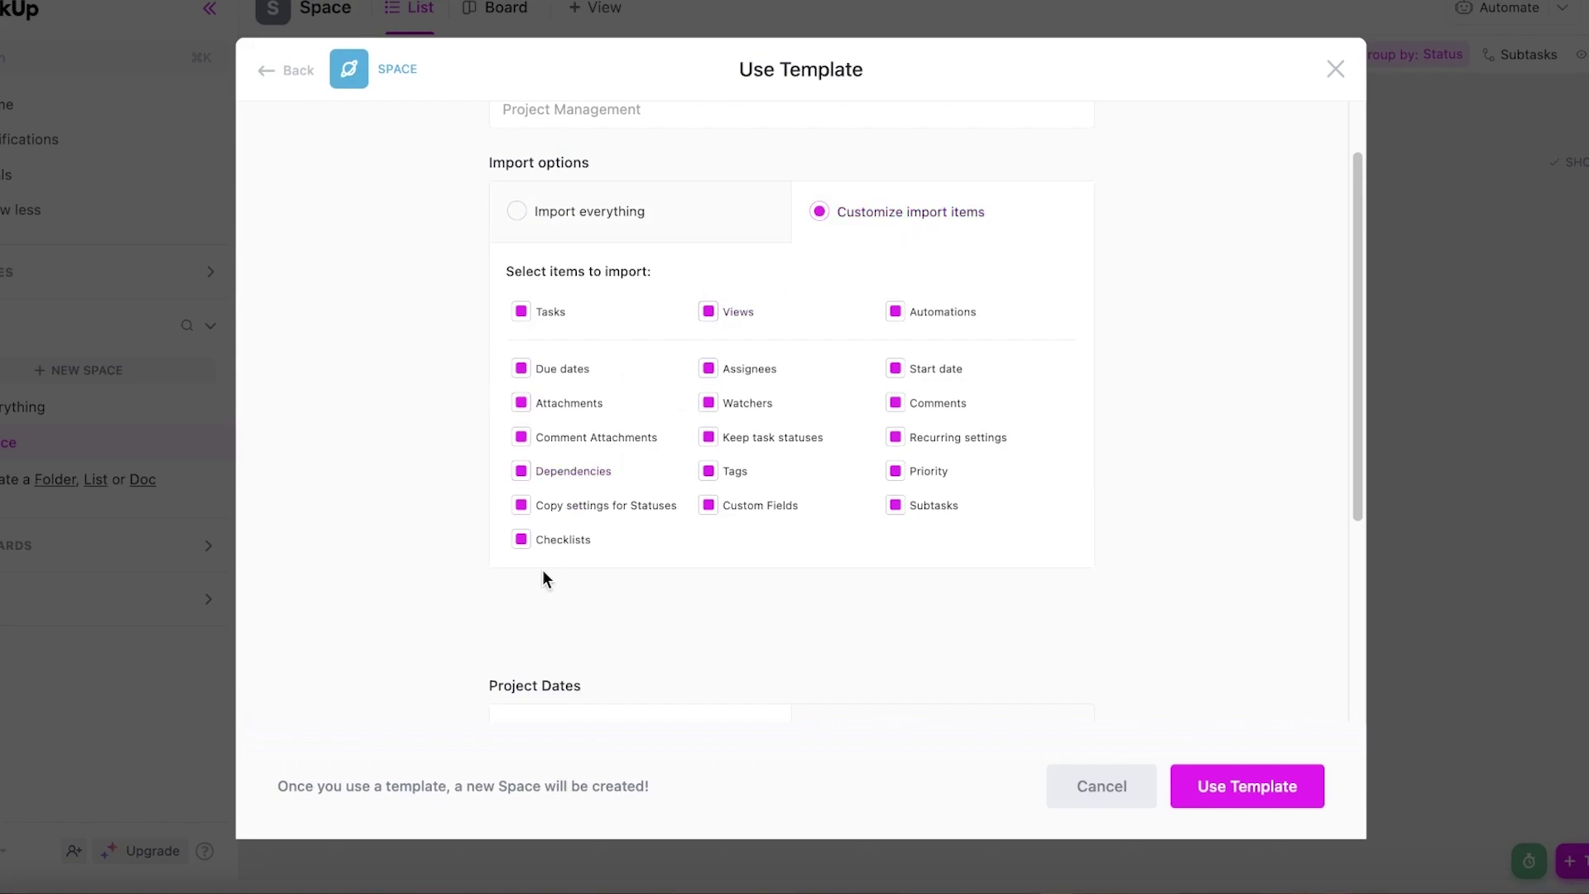
{"action": "left_click", "coordinate": [629, 213]}
{"action": "scroll", "coordinate": [751, 342], "scroll_direction": "up", "scroll_amount": 1}
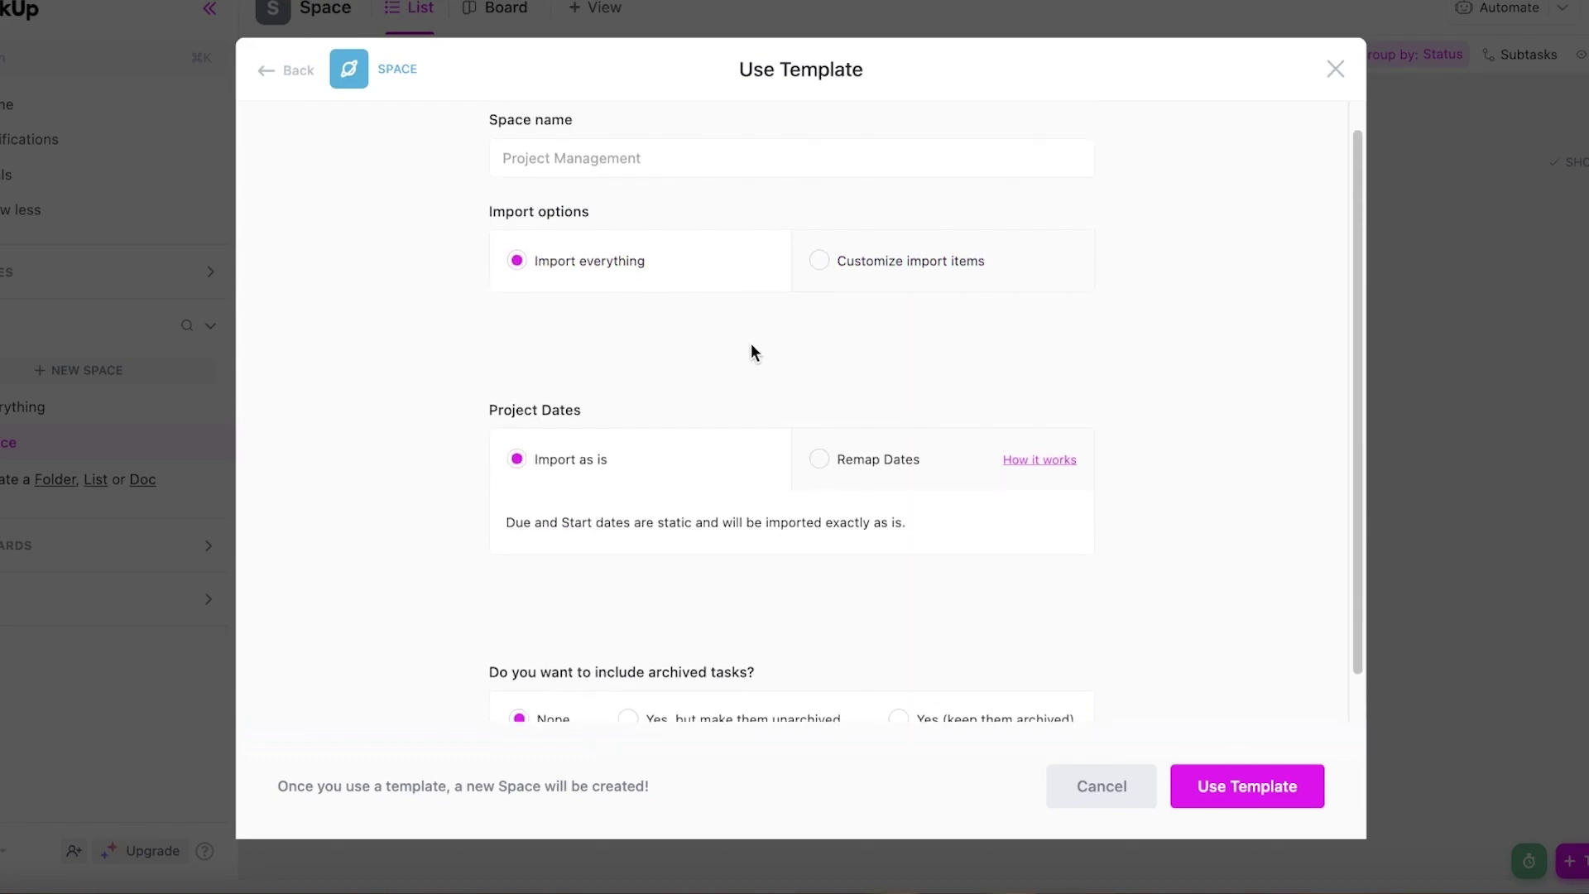
Step: Name the space 'Finance Project' and create it
{"action": "left_click", "coordinate": [680, 152]}
{"action": "type", "text": "Finance Project"}
{"action": "scroll", "coordinate": [695, 359], "scroll_direction": "down", "scroll_amount": 1}
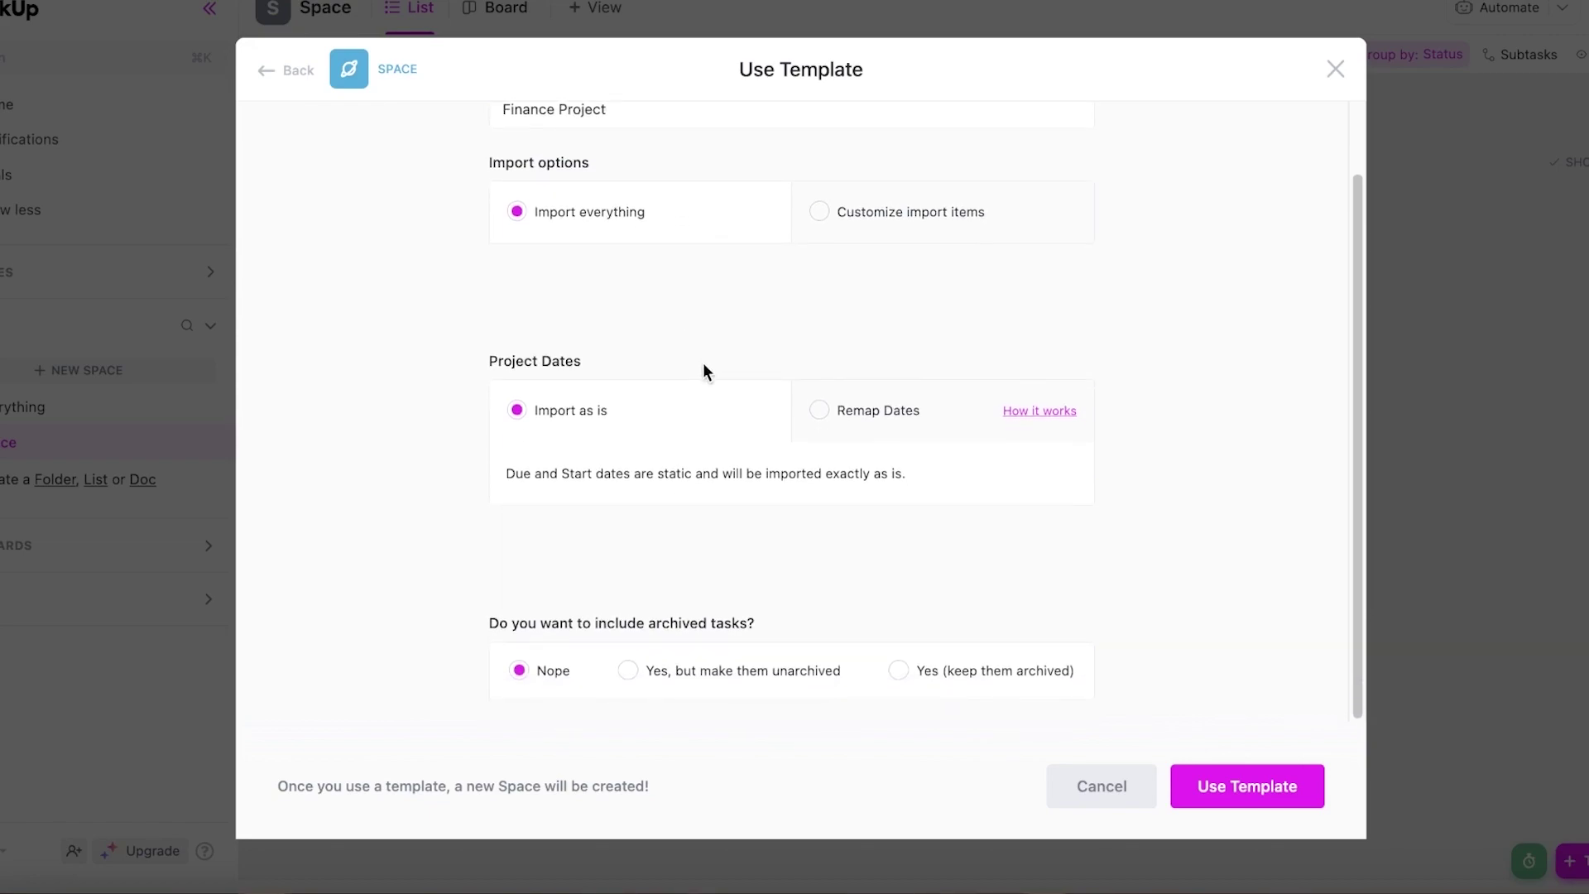
{"action": "left_click", "coordinate": [1182, 799]}
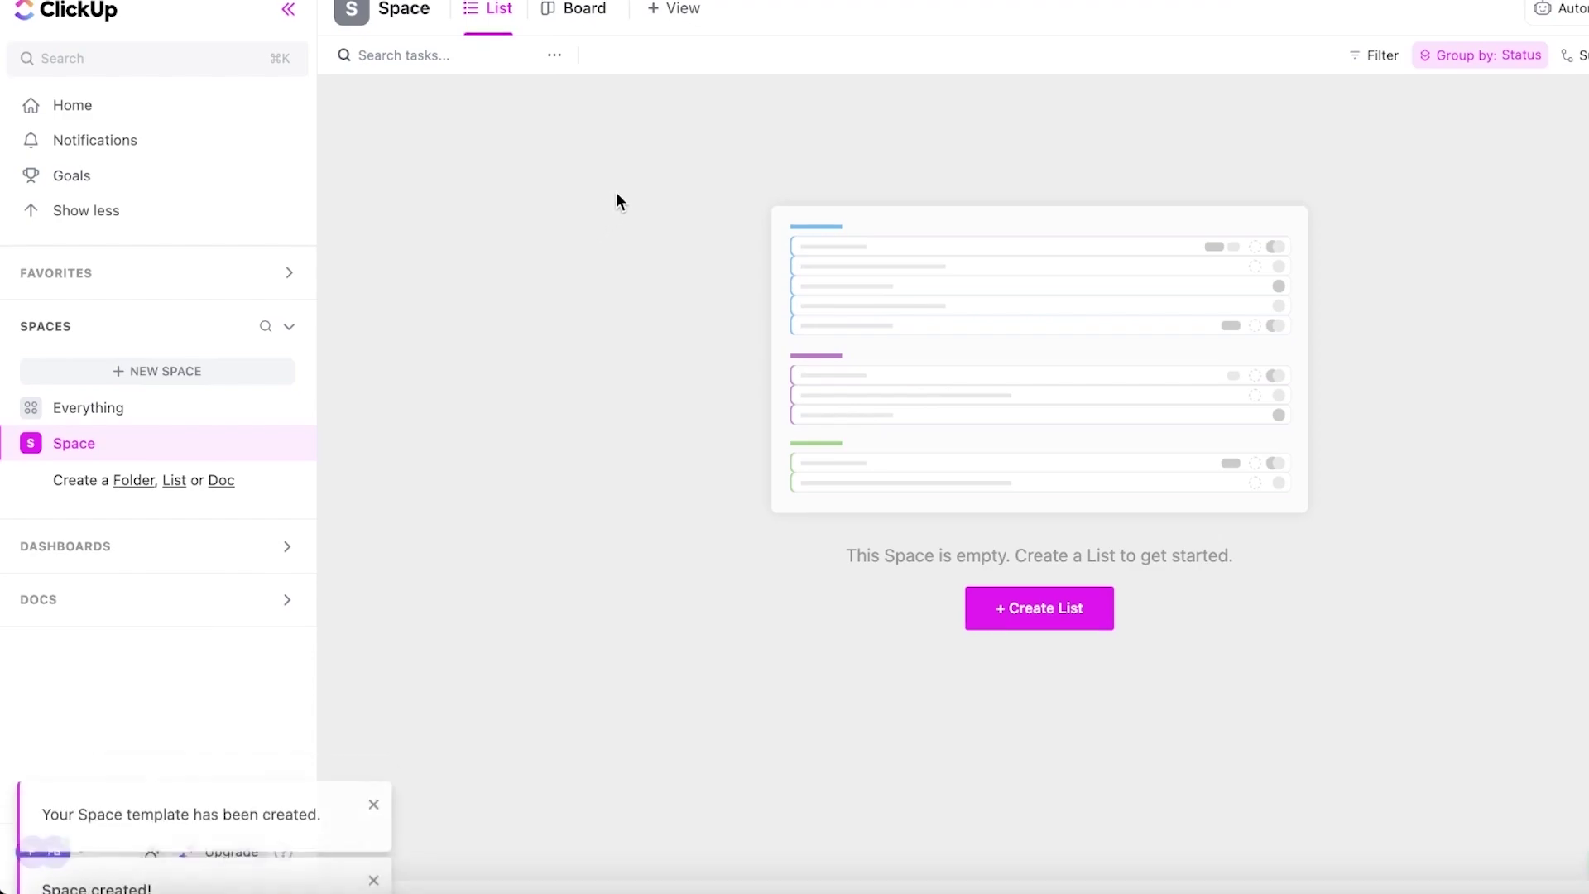
Step: Expand the Project Management folder under Finance Project and open Phase 1 - Strategy
{"action": "scroll", "coordinate": [689, 223], "scroll_direction": "down", "scroll_amount": 7}
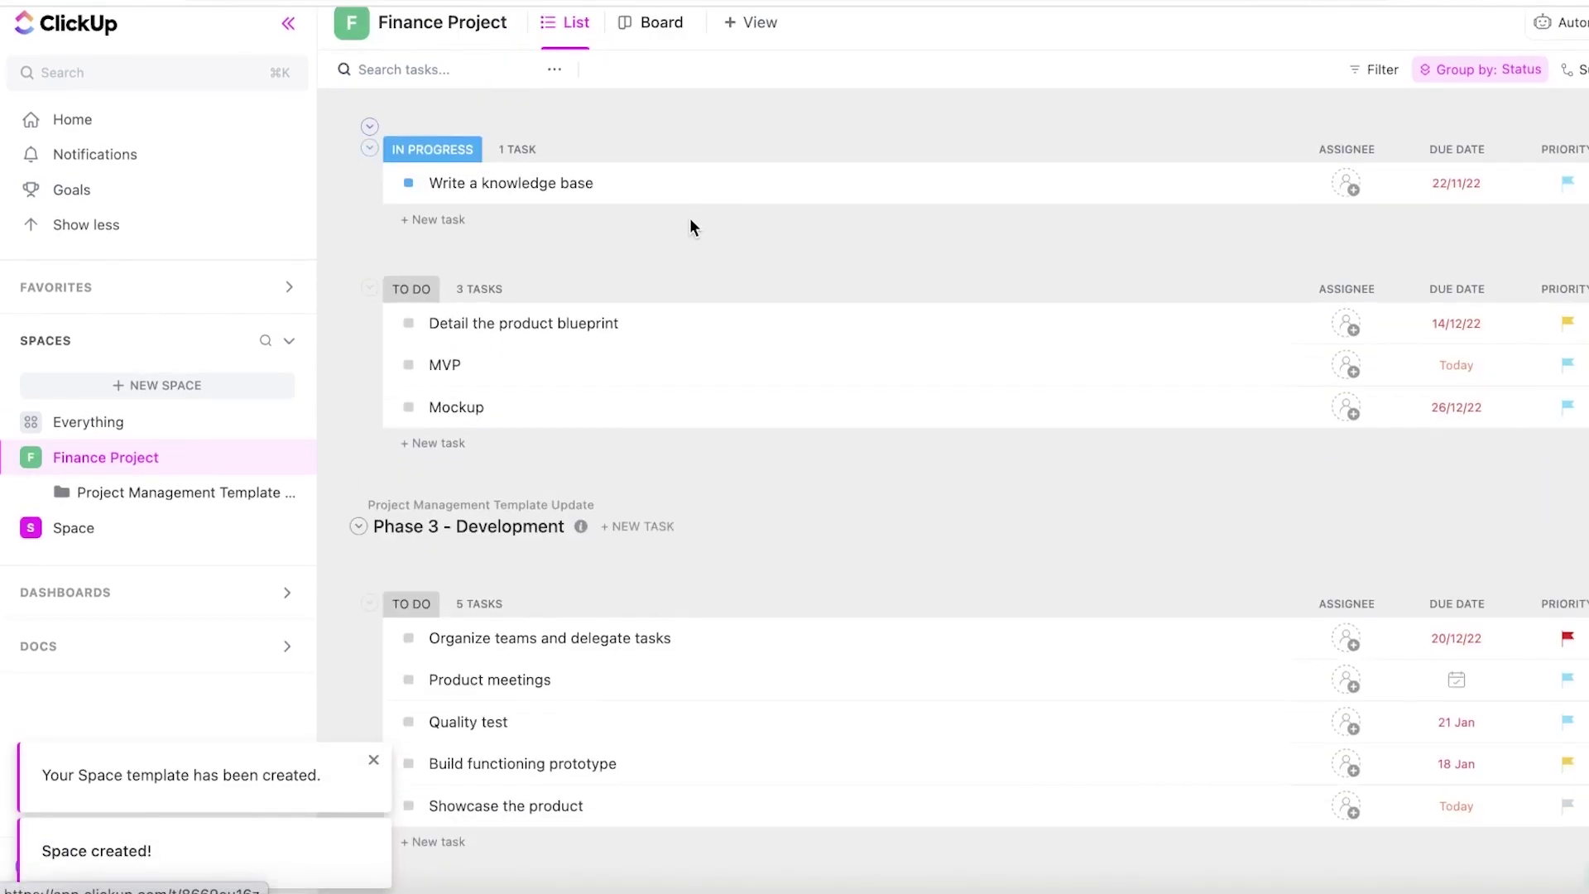
{"action": "scroll", "coordinate": [772, 254], "scroll_direction": "up", "scroll_amount": 7}
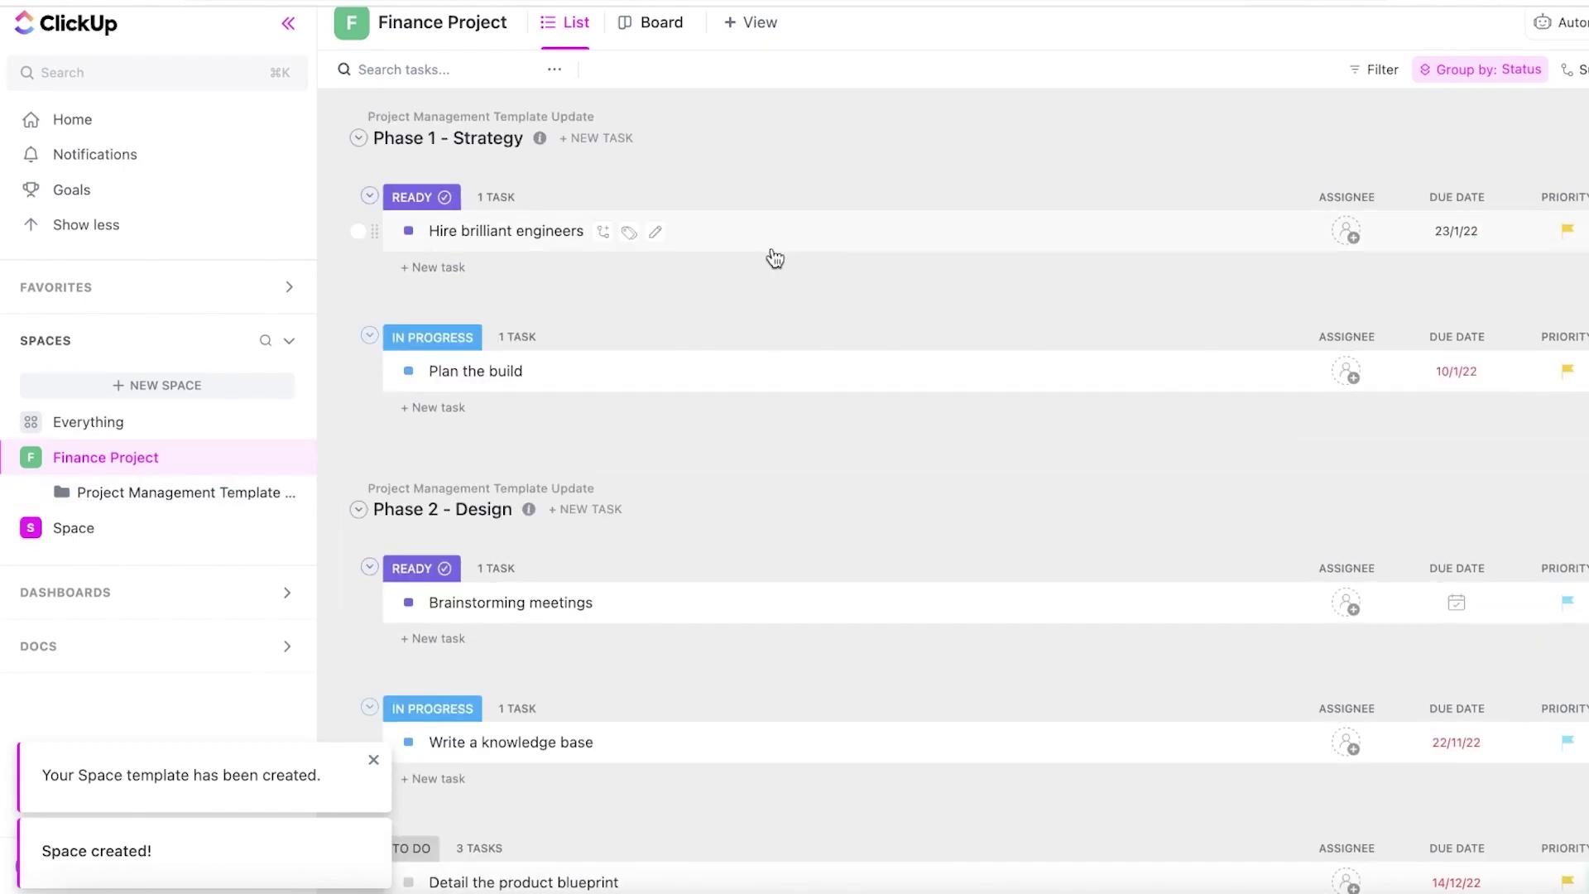
{"action": "left_click", "coordinate": [133, 480]}
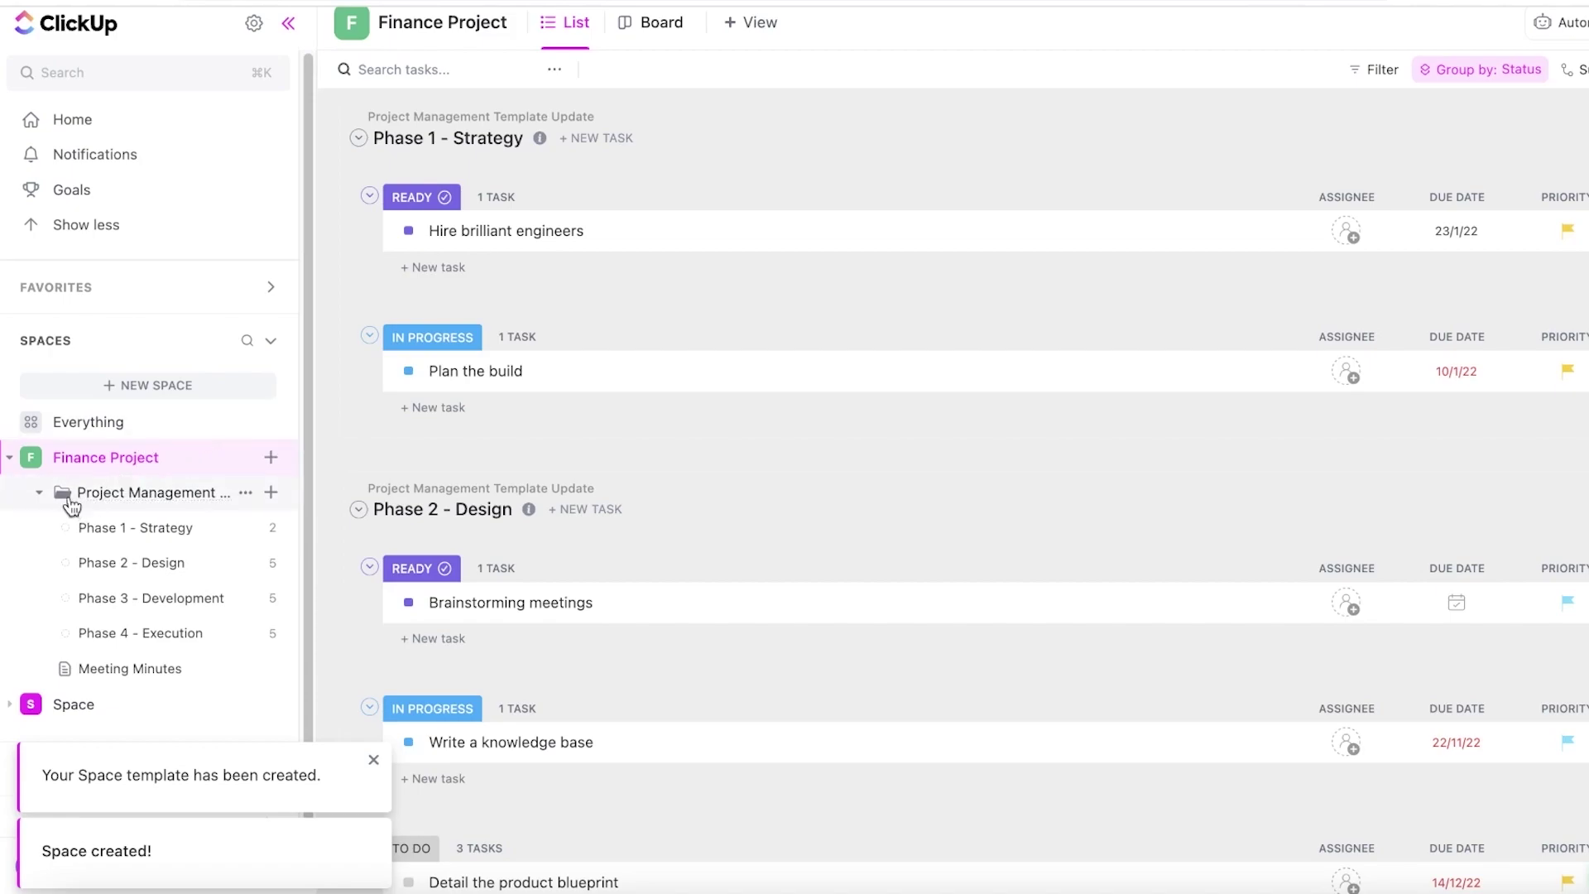
{"action": "left_click", "coordinate": [146, 503]}
{"action": "left_click", "coordinate": [146, 503]}
{"action": "left_click", "coordinate": [137, 536]}
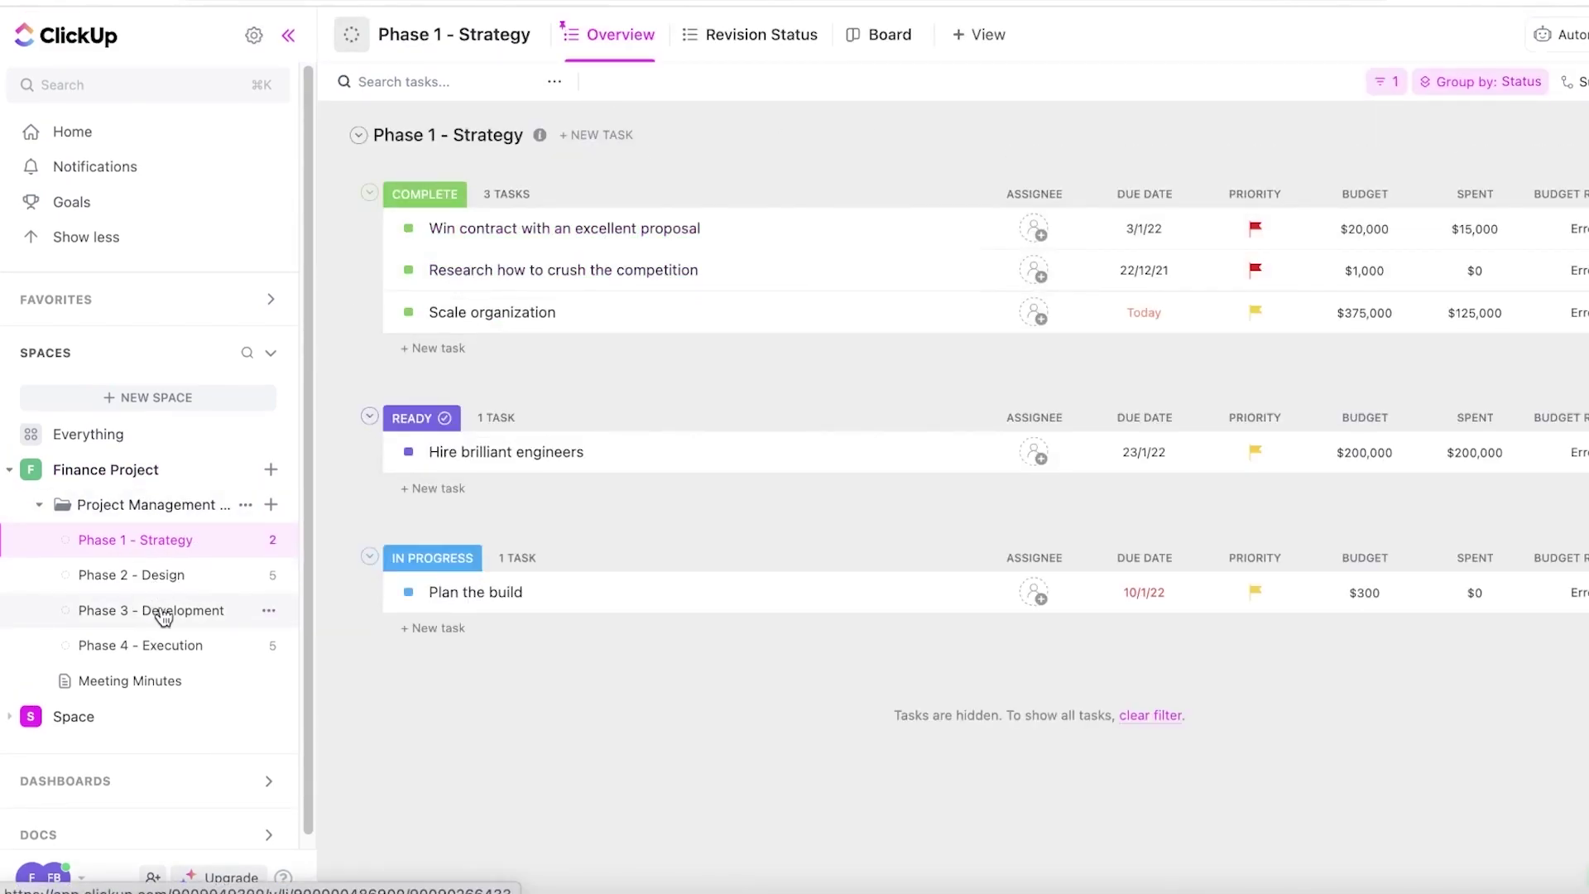
Step: Open Meeting Minutes, then start and cancel a new folder in the original Space
{"action": "left_click", "coordinate": [149, 677]}
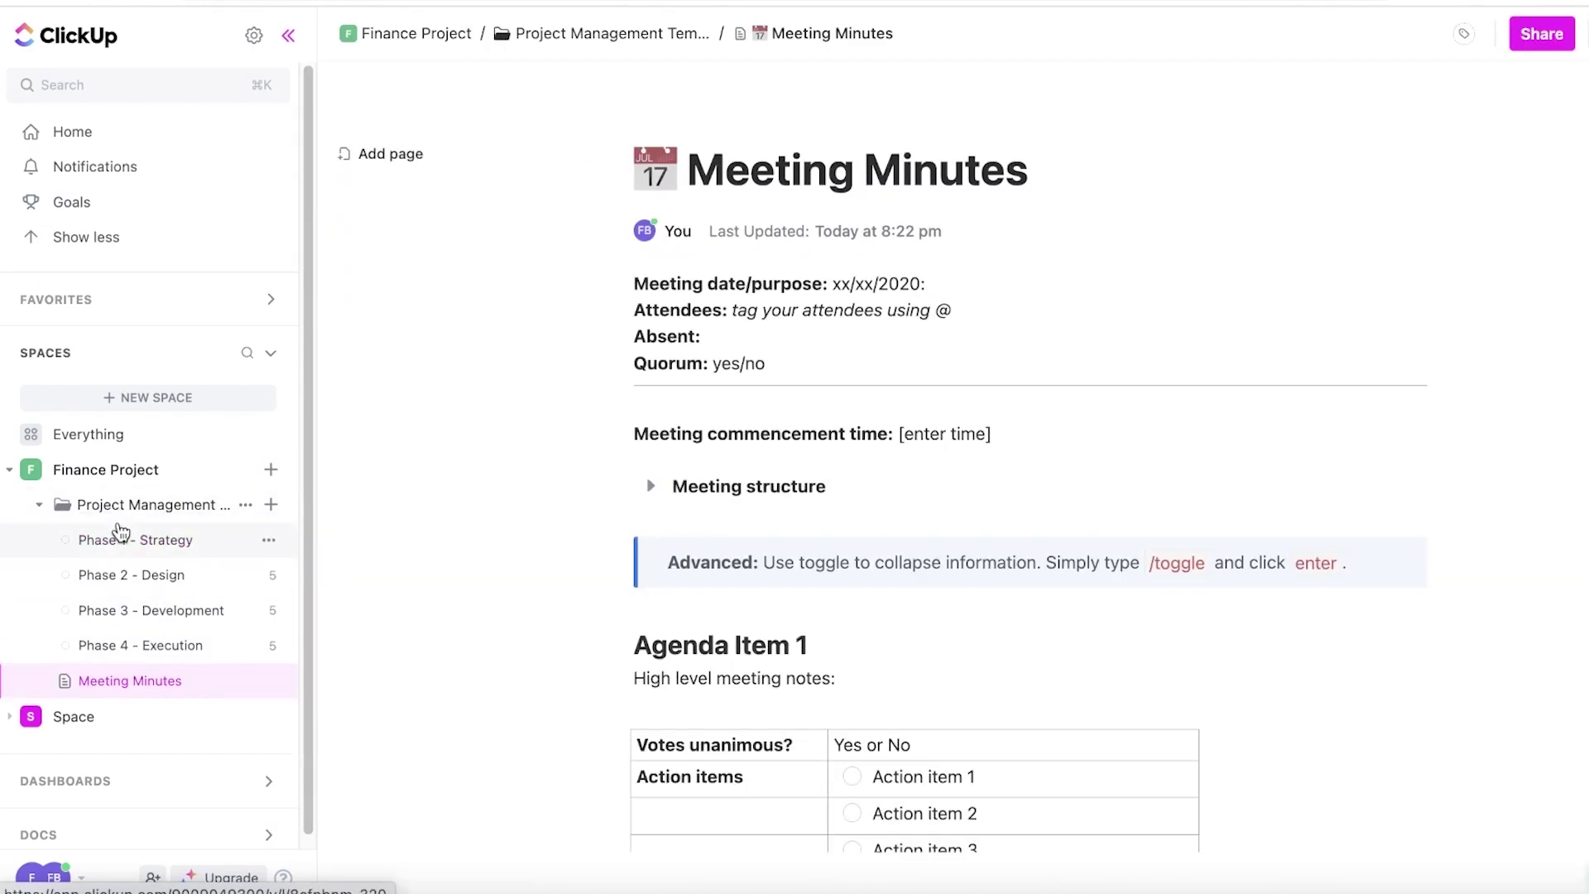
{"action": "left_click", "coordinate": [110, 542]}
{"action": "left_click", "coordinate": [133, 540]}
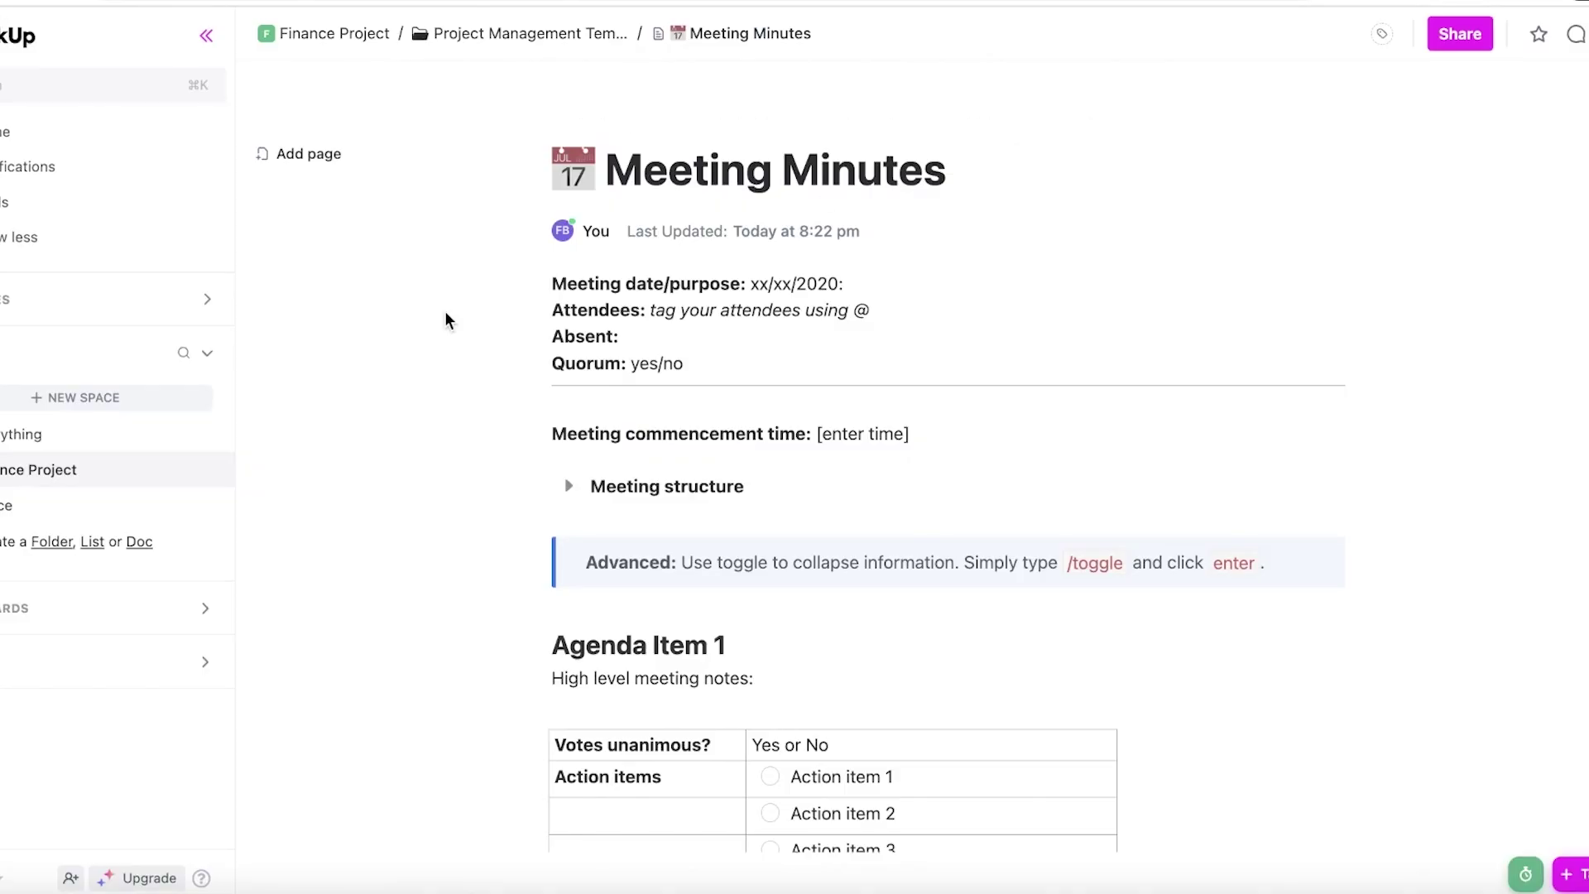
{"action": "left_click", "coordinate": [1307, 105]}
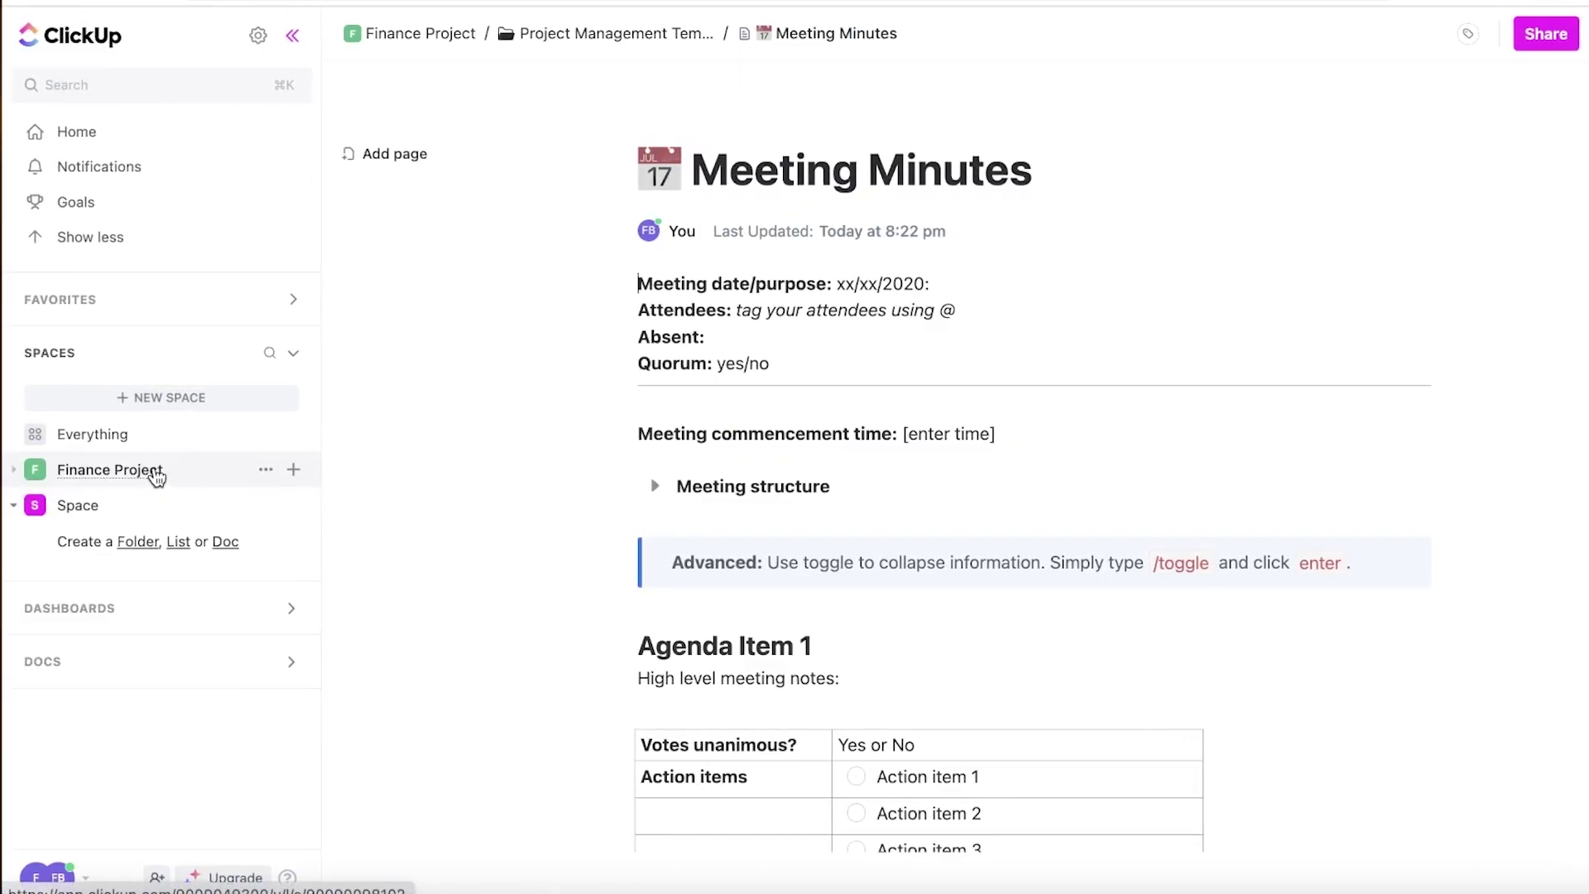
Step: Expand Finance Project, view the Phase 1 and Phase 2 lists, then the folder overview
{"action": "left_click", "coordinate": [129, 471]}
{"action": "left_click", "coordinate": [178, 470]}
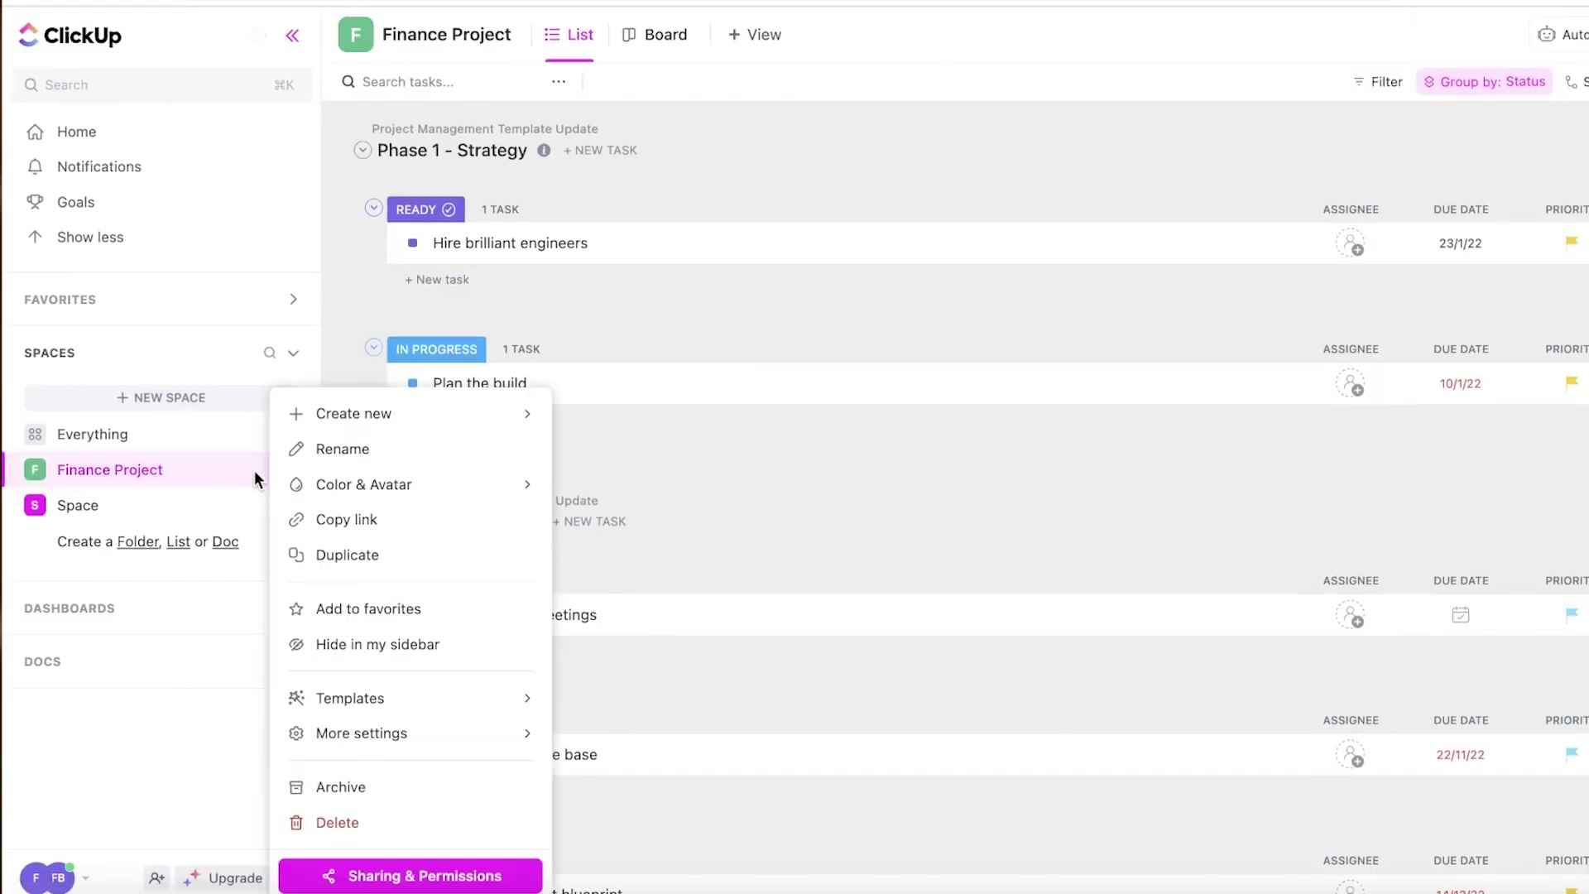
{"action": "left_click", "coordinate": [57, 466]}
{"action": "left_click", "coordinate": [43, 504]}
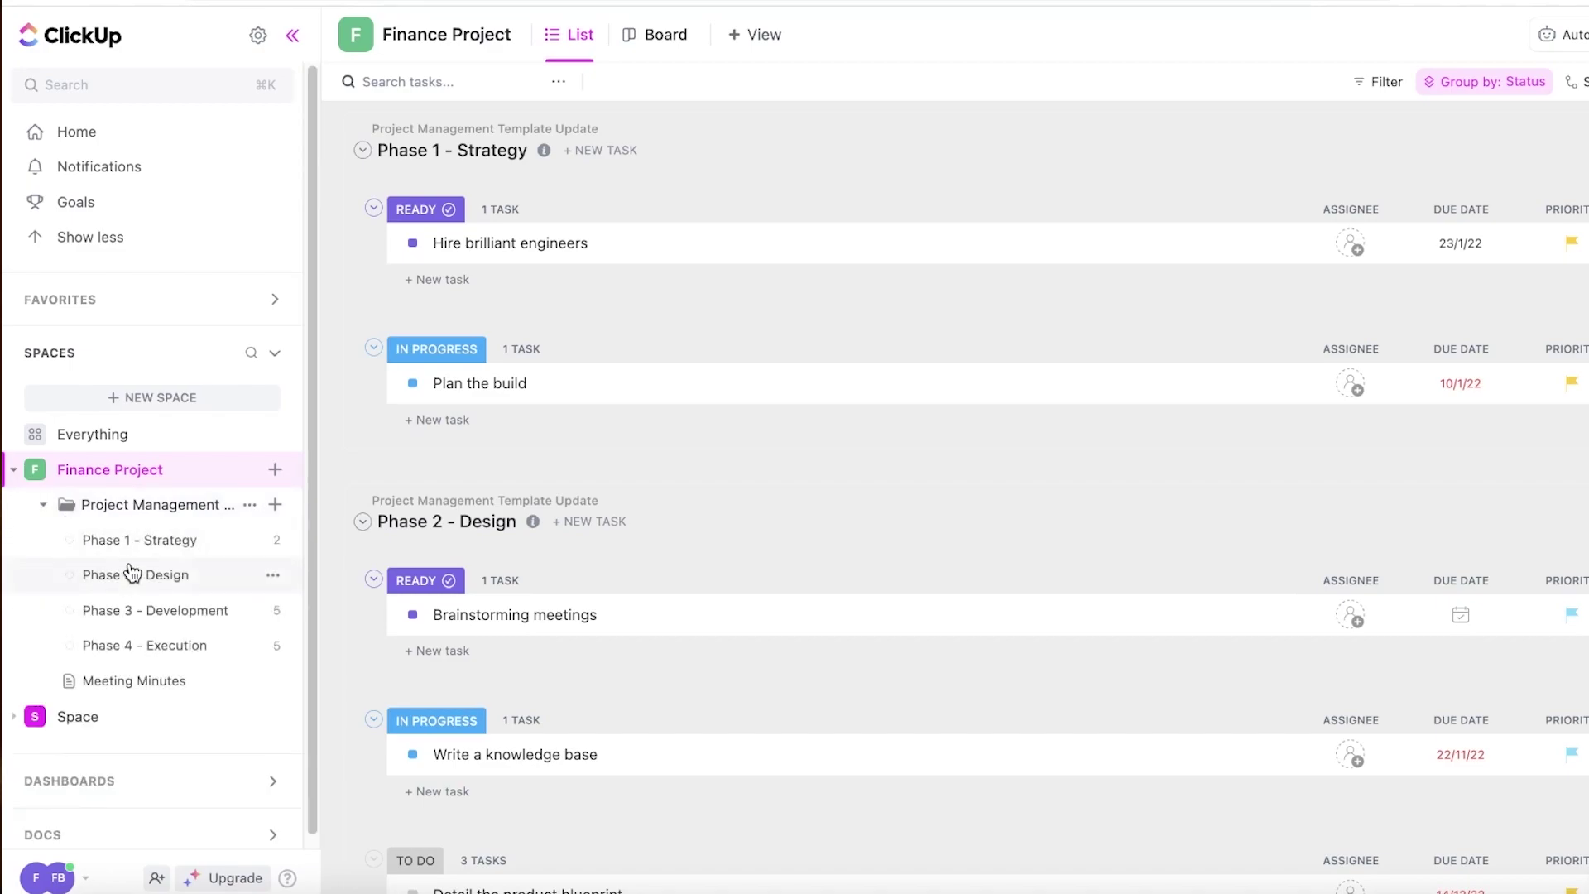
{"action": "left_click", "coordinate": [135, 539]}
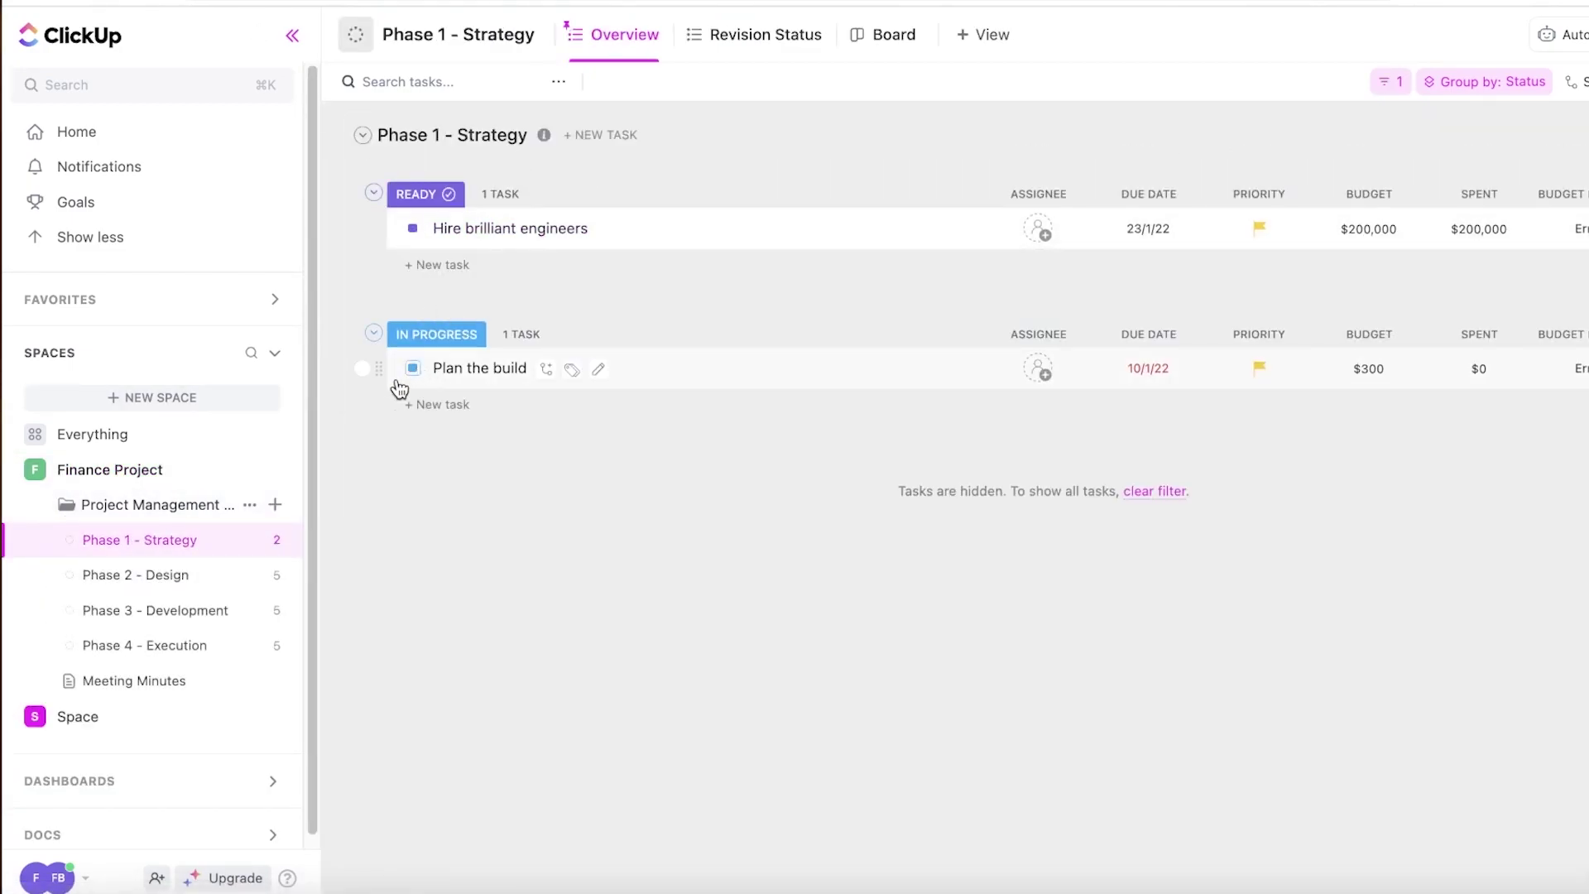
{"action": "left_click", "coordinate": [169, 578]}
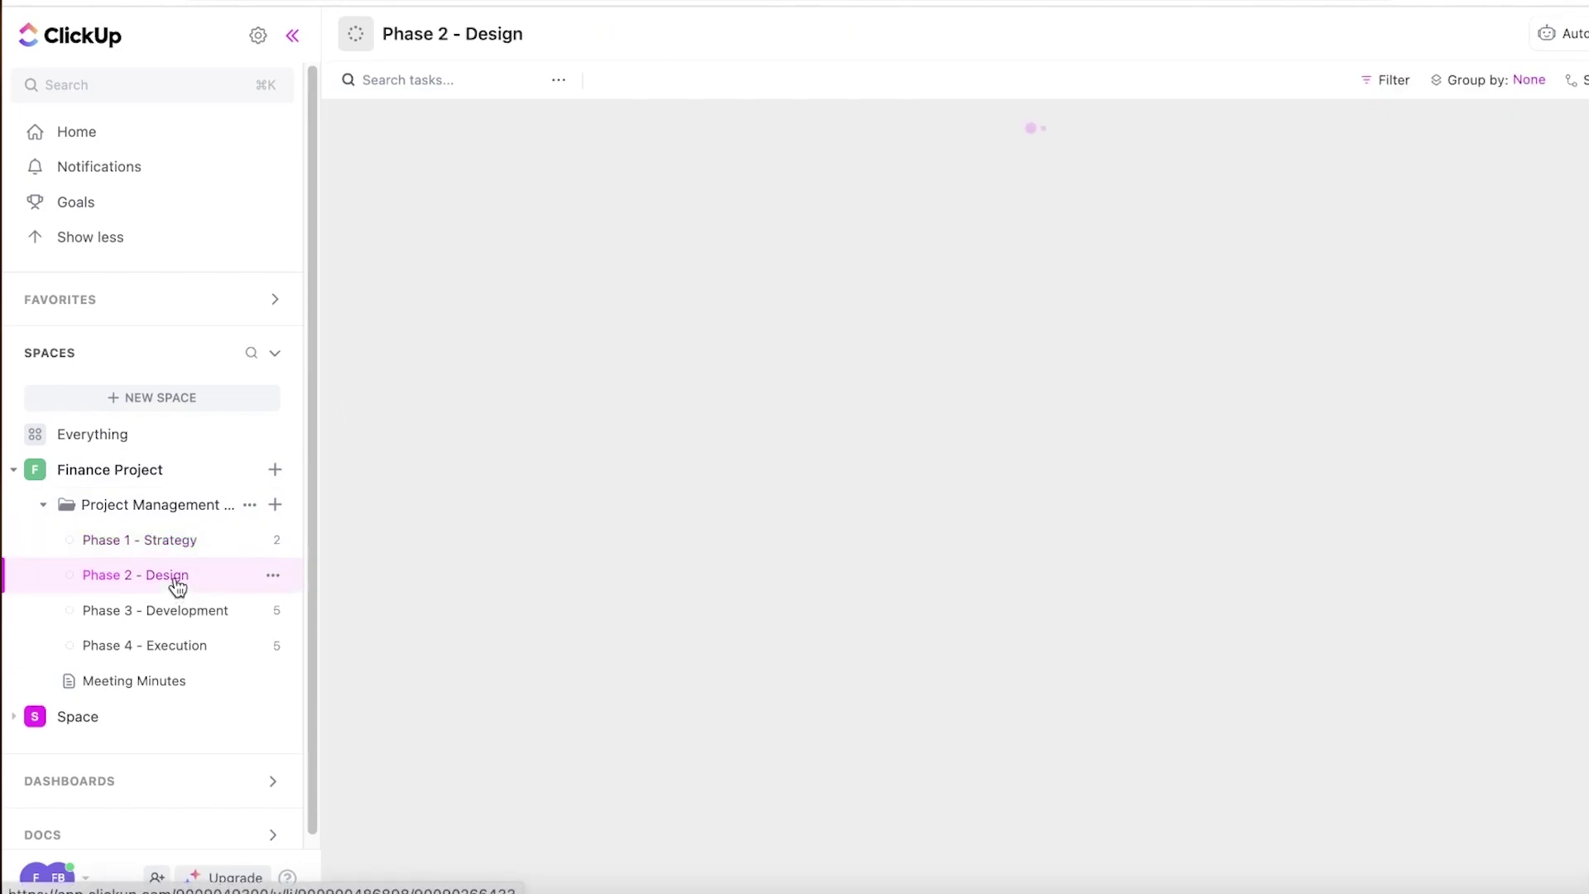
{"action": "left_click", "coordinate": [149, 506]}
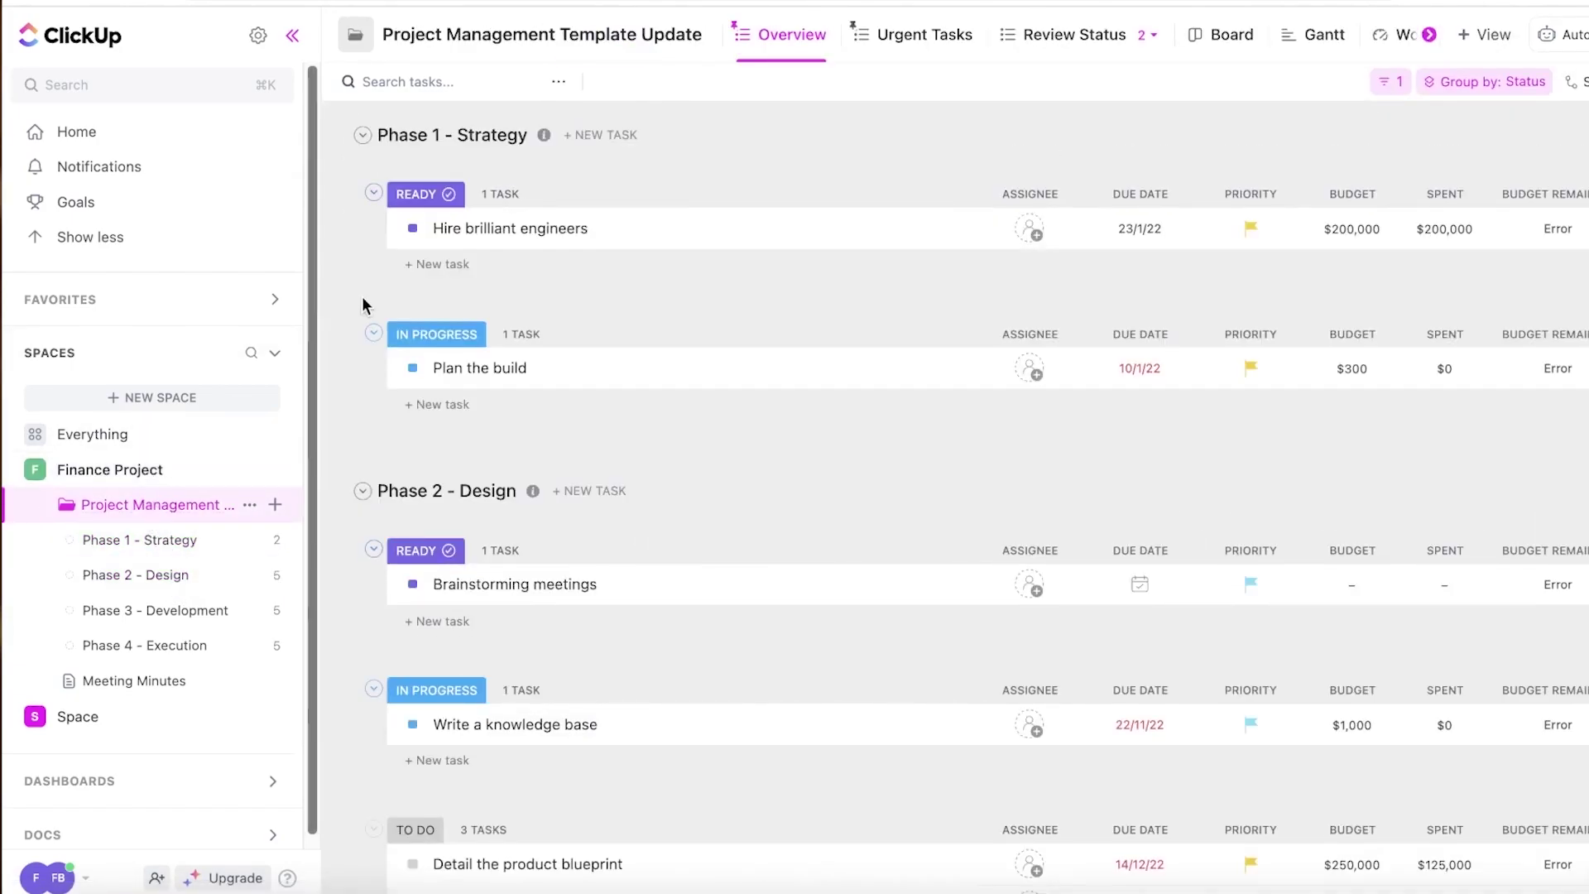
Step: Start renaming the Phase 1 - Strategy list, then leave its name unchanged
{"action": "scroll", "coordinate": [603, 170], "scroll_direction": "down", "scroll_amount": 15}
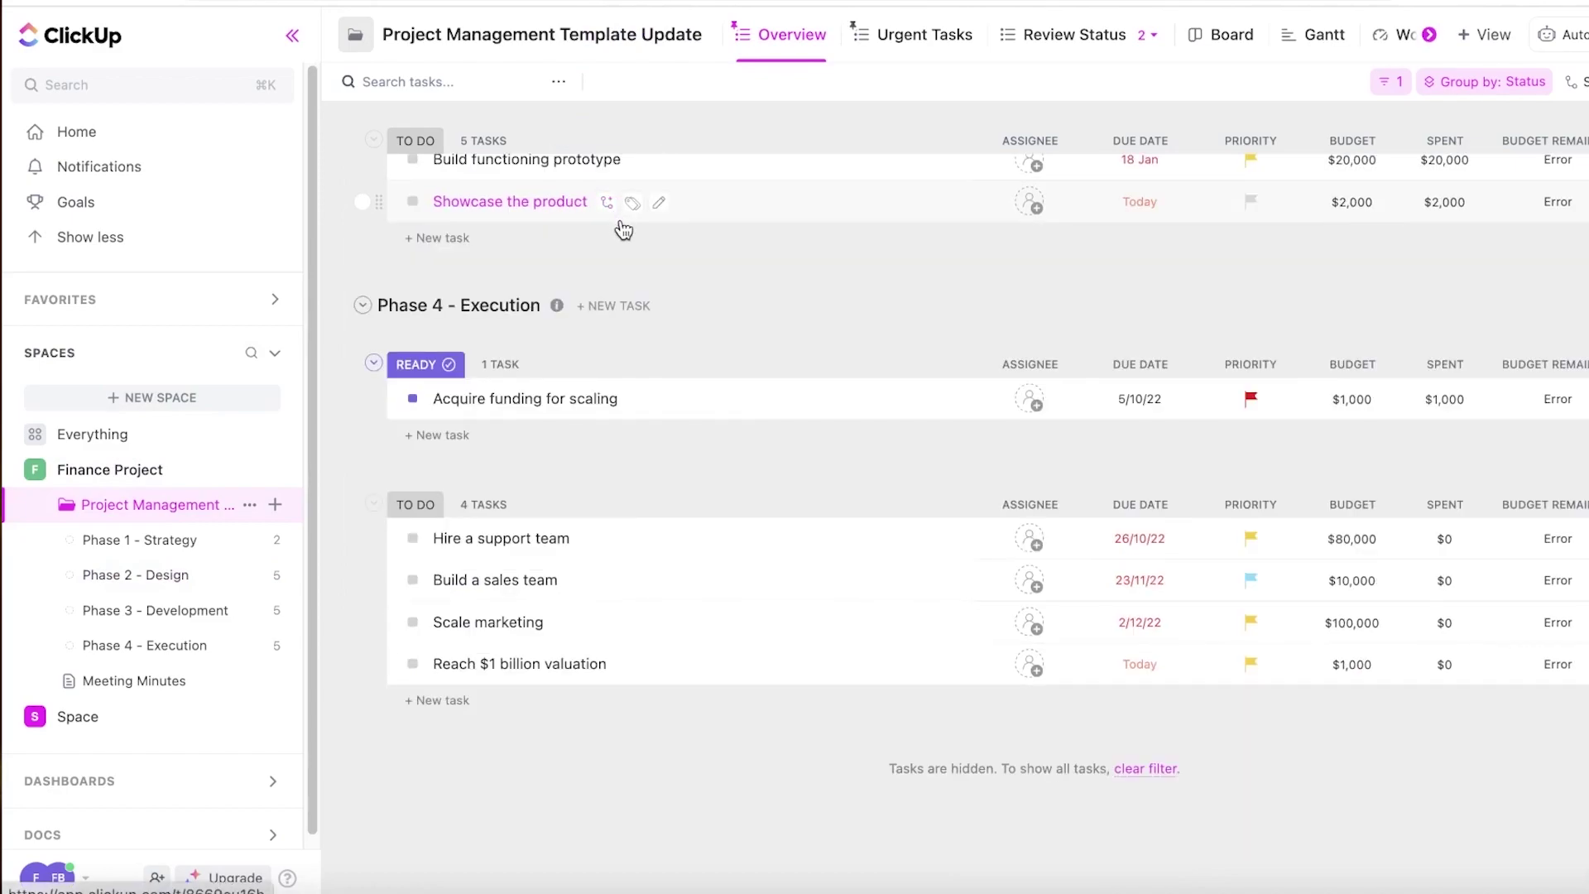
{"action": "scroll", "coordinate": [667, 285], "scroll_direction": "up", "scroll_amount": 15}
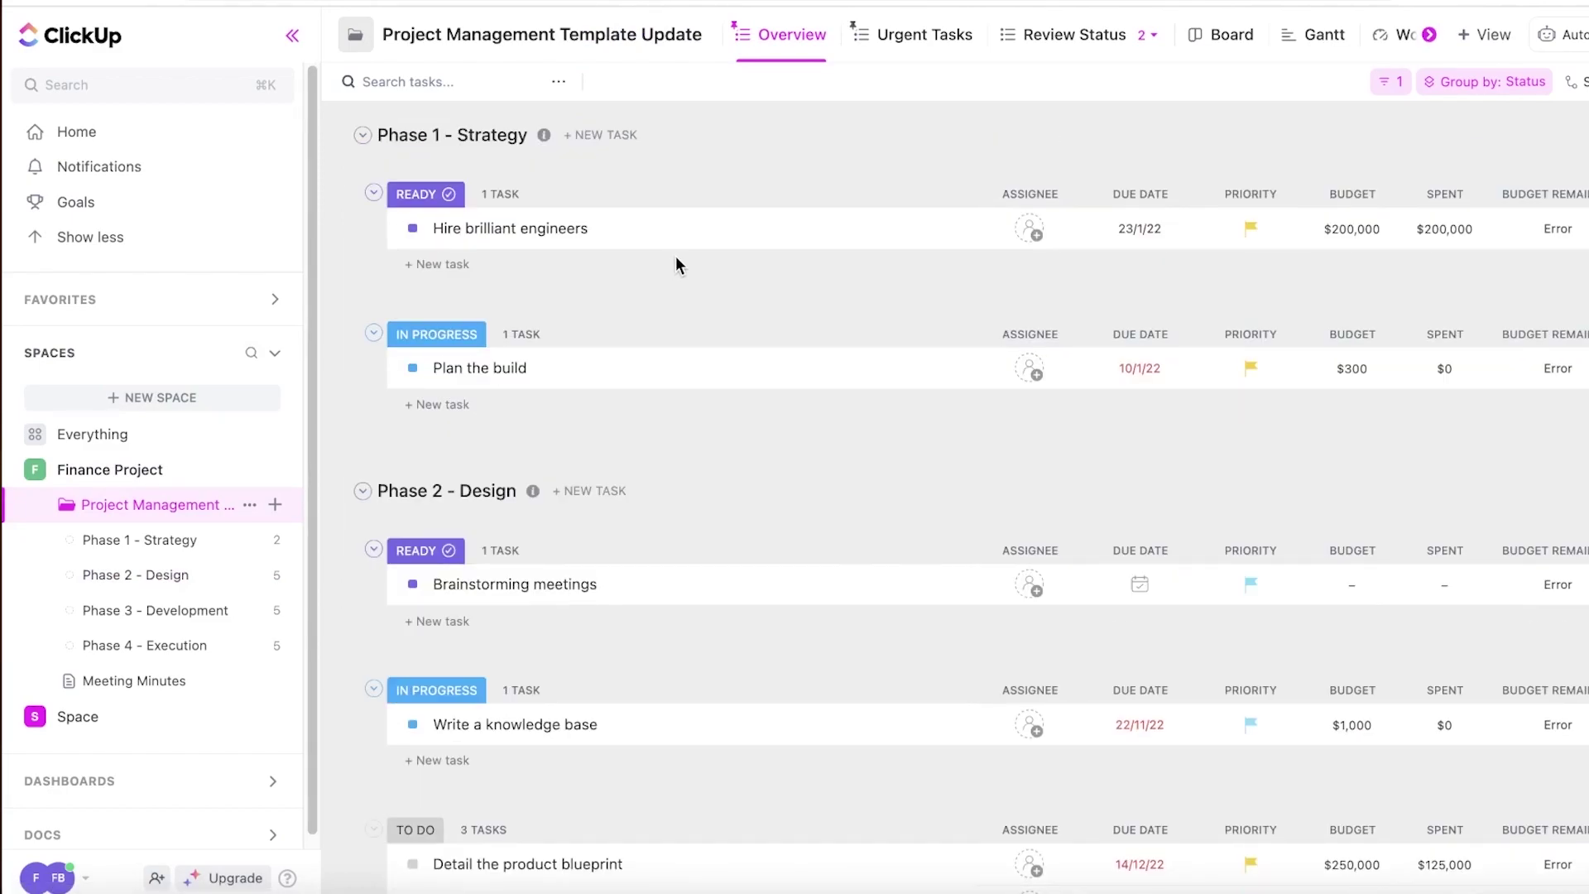
{"action": "right_click", "coordinate": [467, 130]}
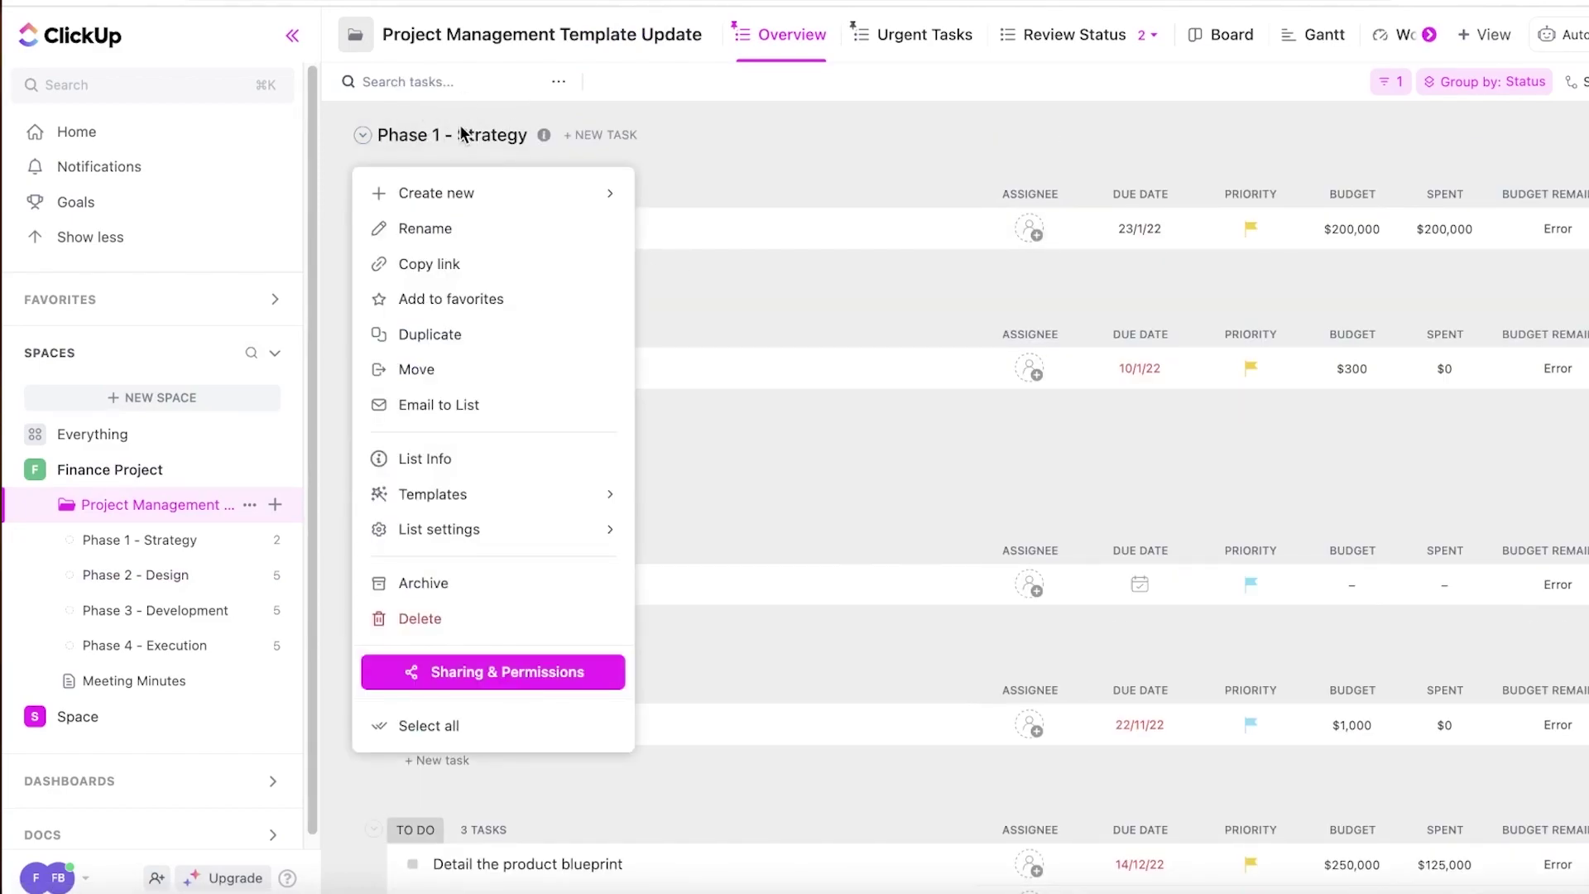
{"action": "left_click", "coordinate": [457, 141]}
{"action": "right_click", "coordinate": [453, 149]}
{"action": "left_click", "coordinate": [424, 229]}
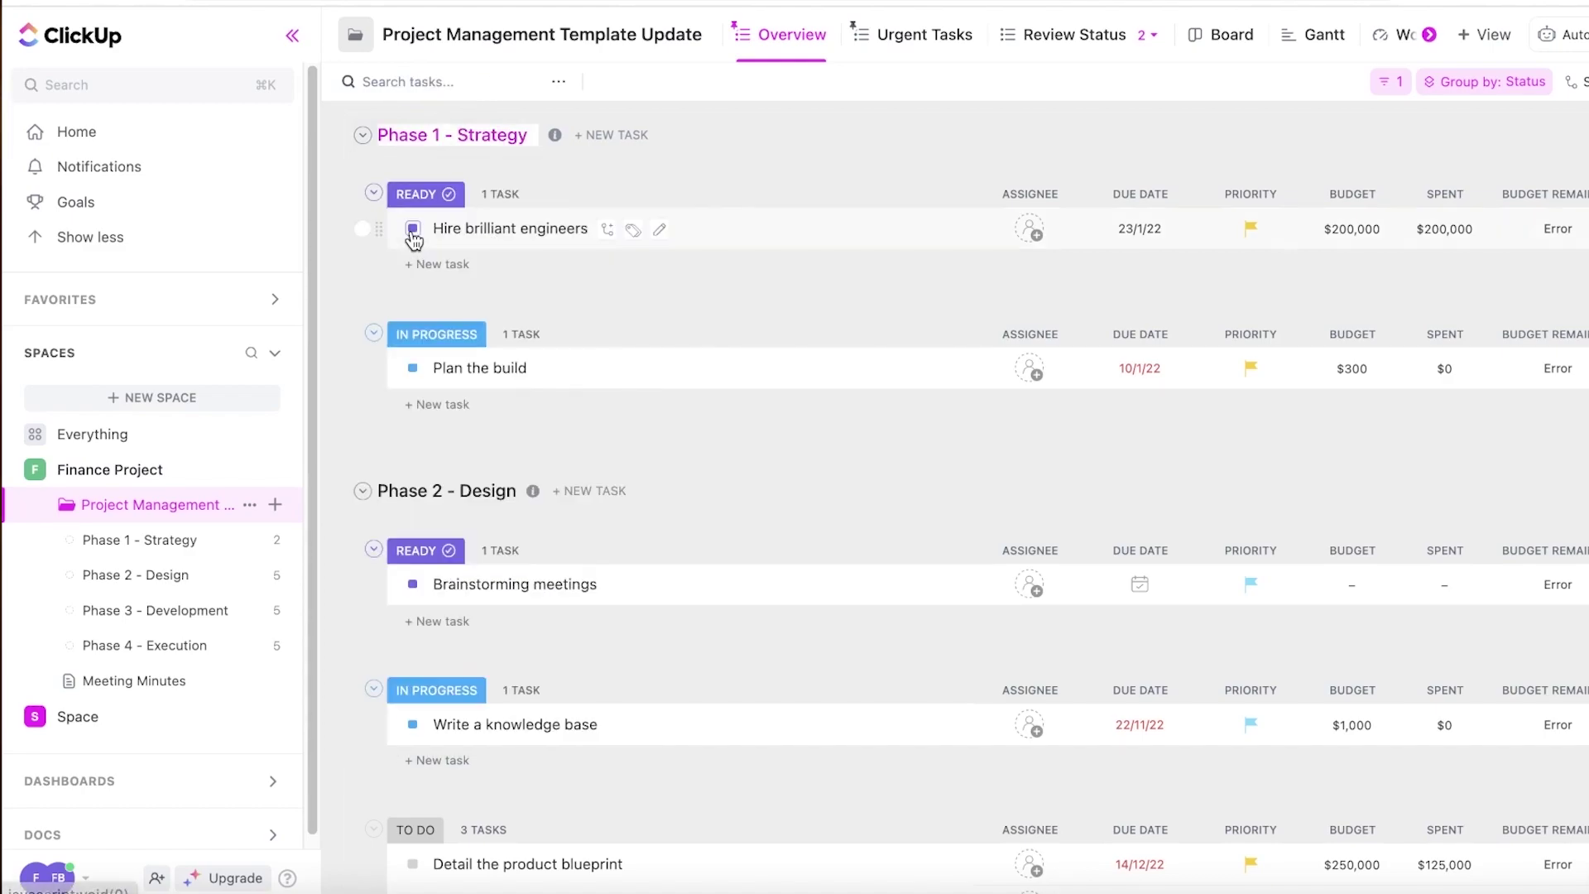
{"action": "left_click", "coordinate": [963, 122]}
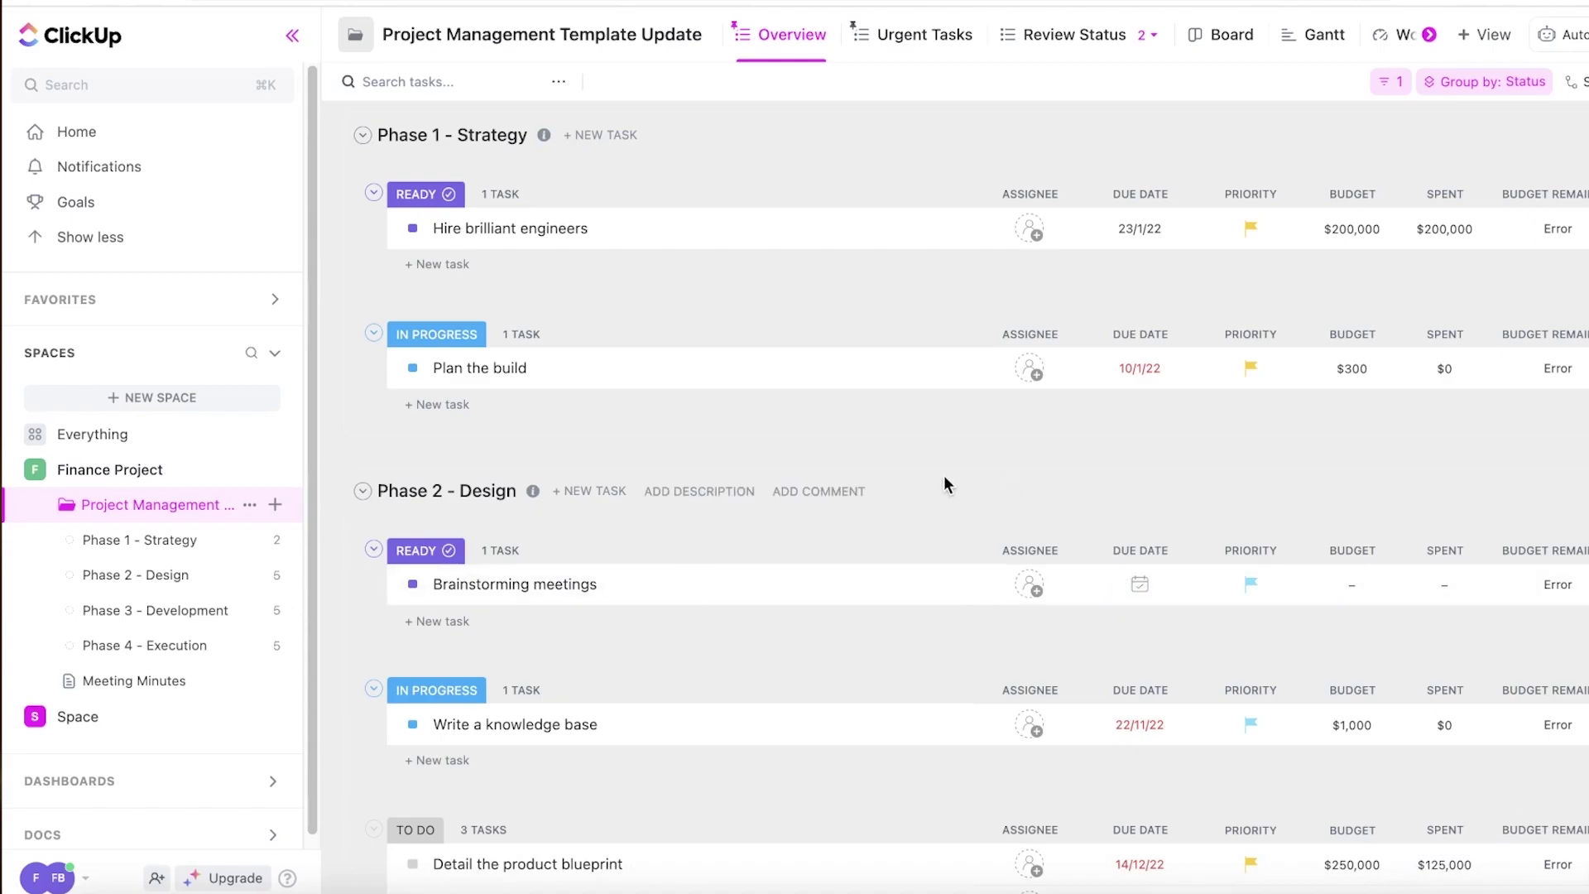
Step: Rename the Phase 2 - Design list to 'Financial Design'
{"action": "scroll", "coordinate": [724, 511], "scroll_direction": "down", "scroll_amount": 3}
{"action": "right_click", "coordinate": [483, 258]}
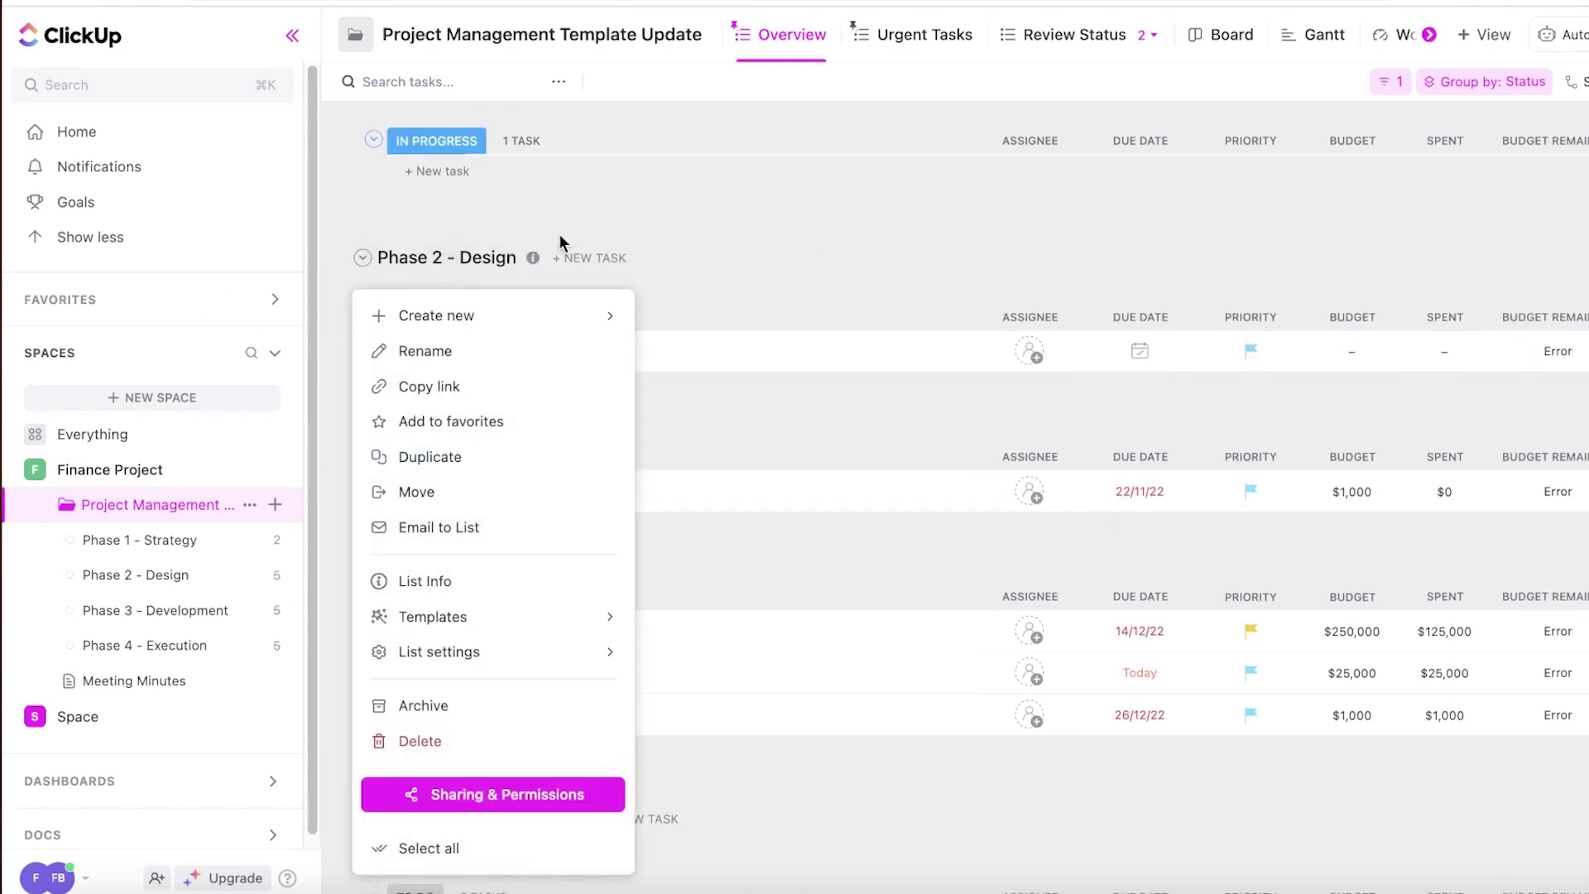
{"action": "left_click", "coordinate": [442, 355]}
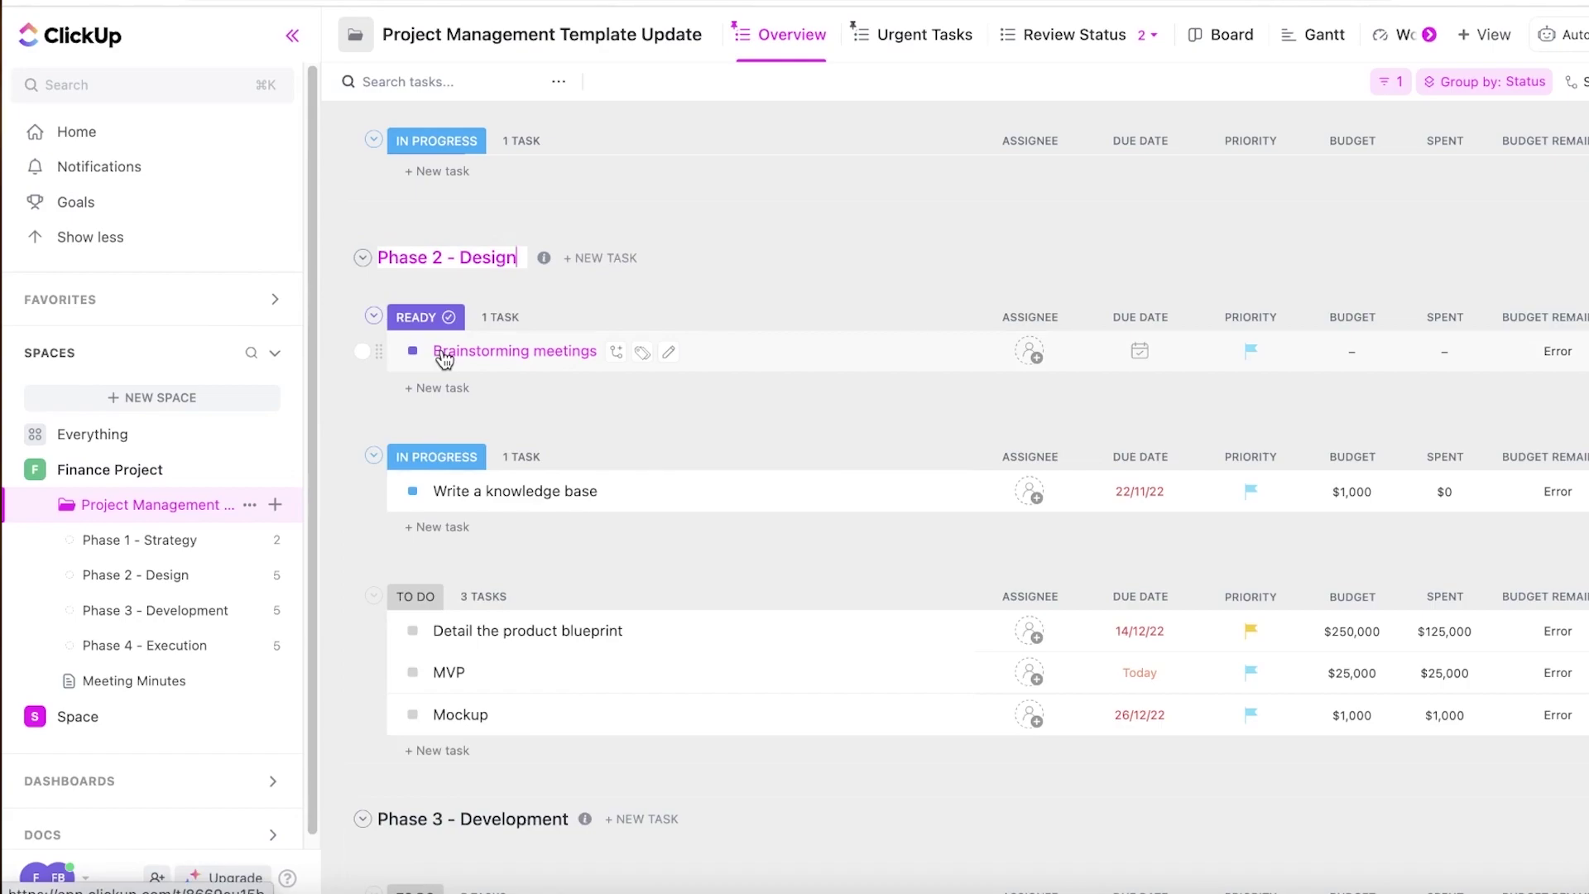
{"action": "key", "text": "BackSpace"}
{"action": "key", "text": "BackSpace"}
{"action": "key", "text": "BackSpace"}
{"action": "key", "text": "BackSpace"}
{"action": "key", "text": "BackSpace"}
{"action": "key", "text": "BackSpace"}
{"action": "key", "text": "BackSpace"}
{"action": "key", "text": "BackSpace"}
{"action": "key", "text": "BackSpace"}
{"action": "key", "text": "BackSpace"}
{"action": "key", "text": "BackSpace"}
{"action": "key", "text": "BackSpace"}
{"action": "key", "text": "BackSpace"}
{"action": "key", "text": "BackSpace"}
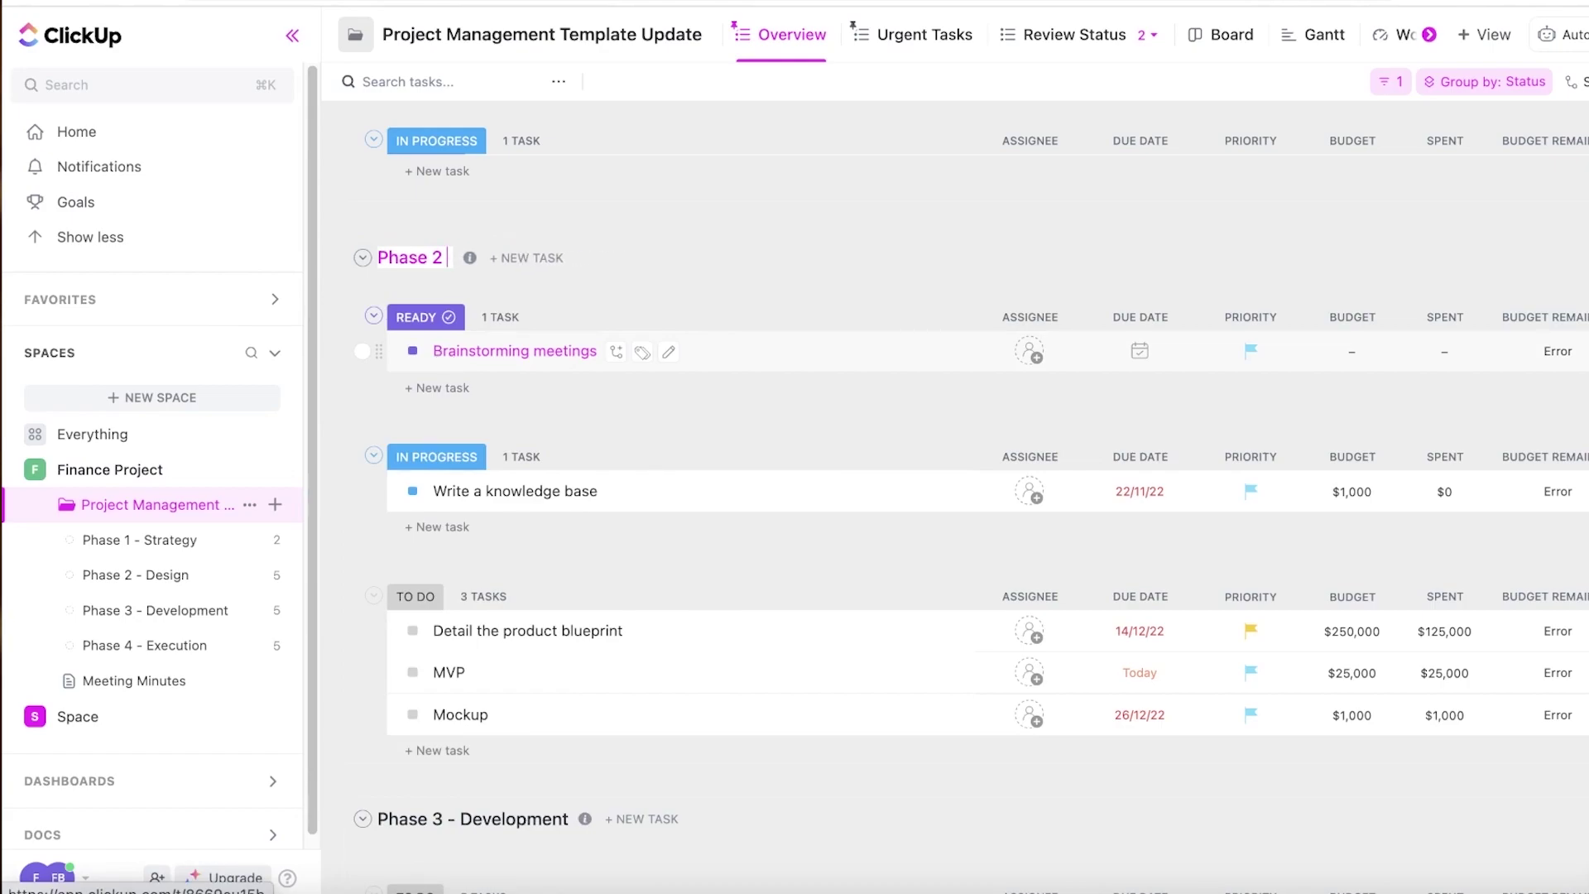
{"action": "key", "text": "BackSpace"}
{"action": "key", "text": "BackSpace"}
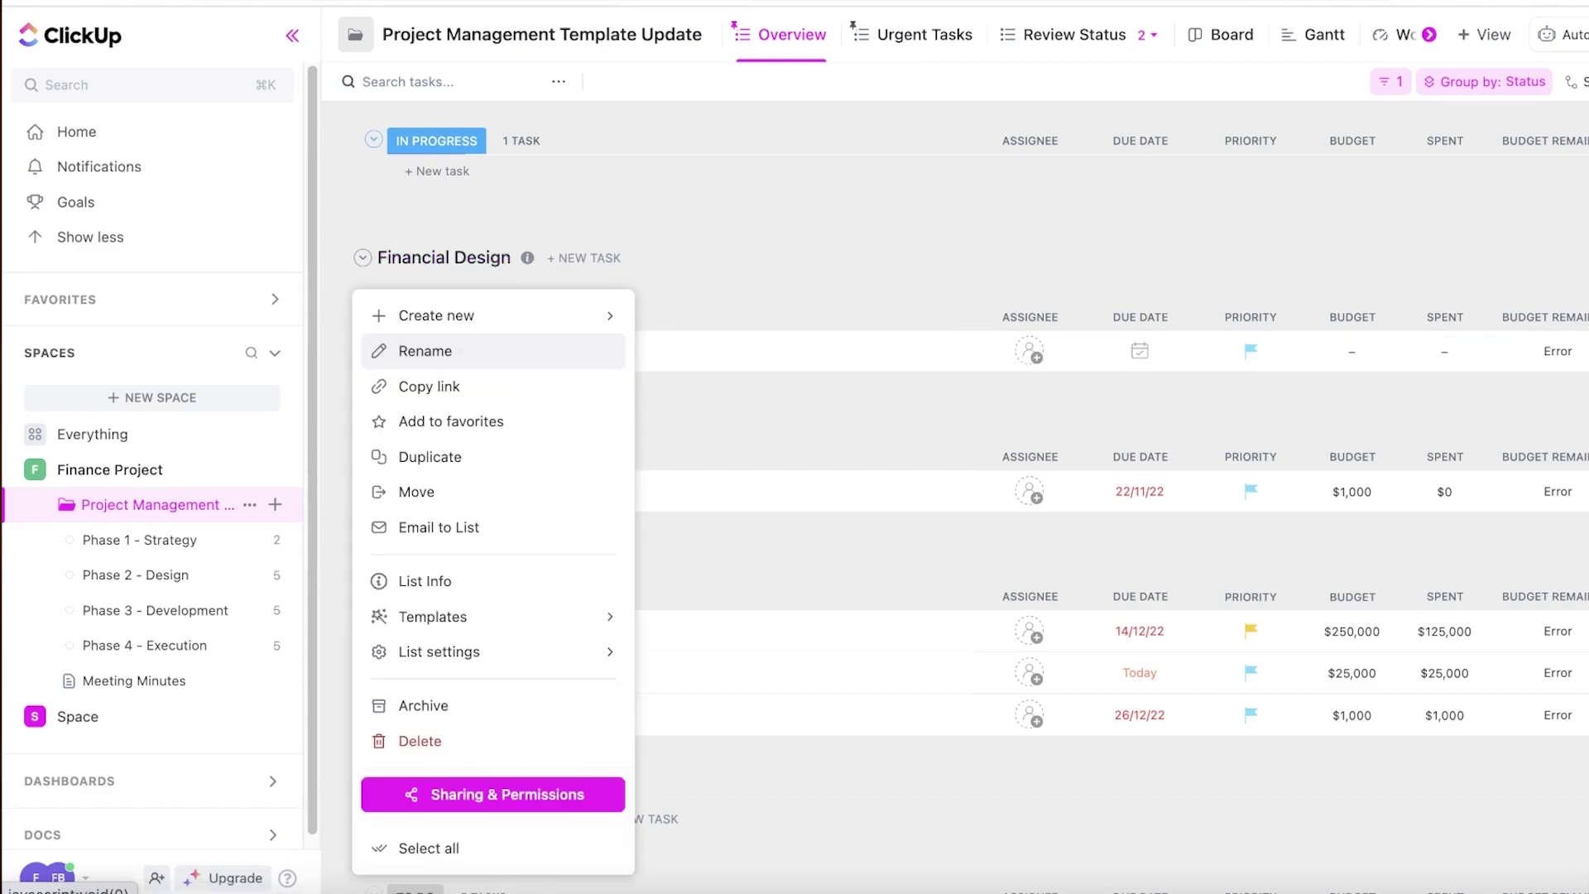
{"action": "left_click", "coordinate": [799, 335]}
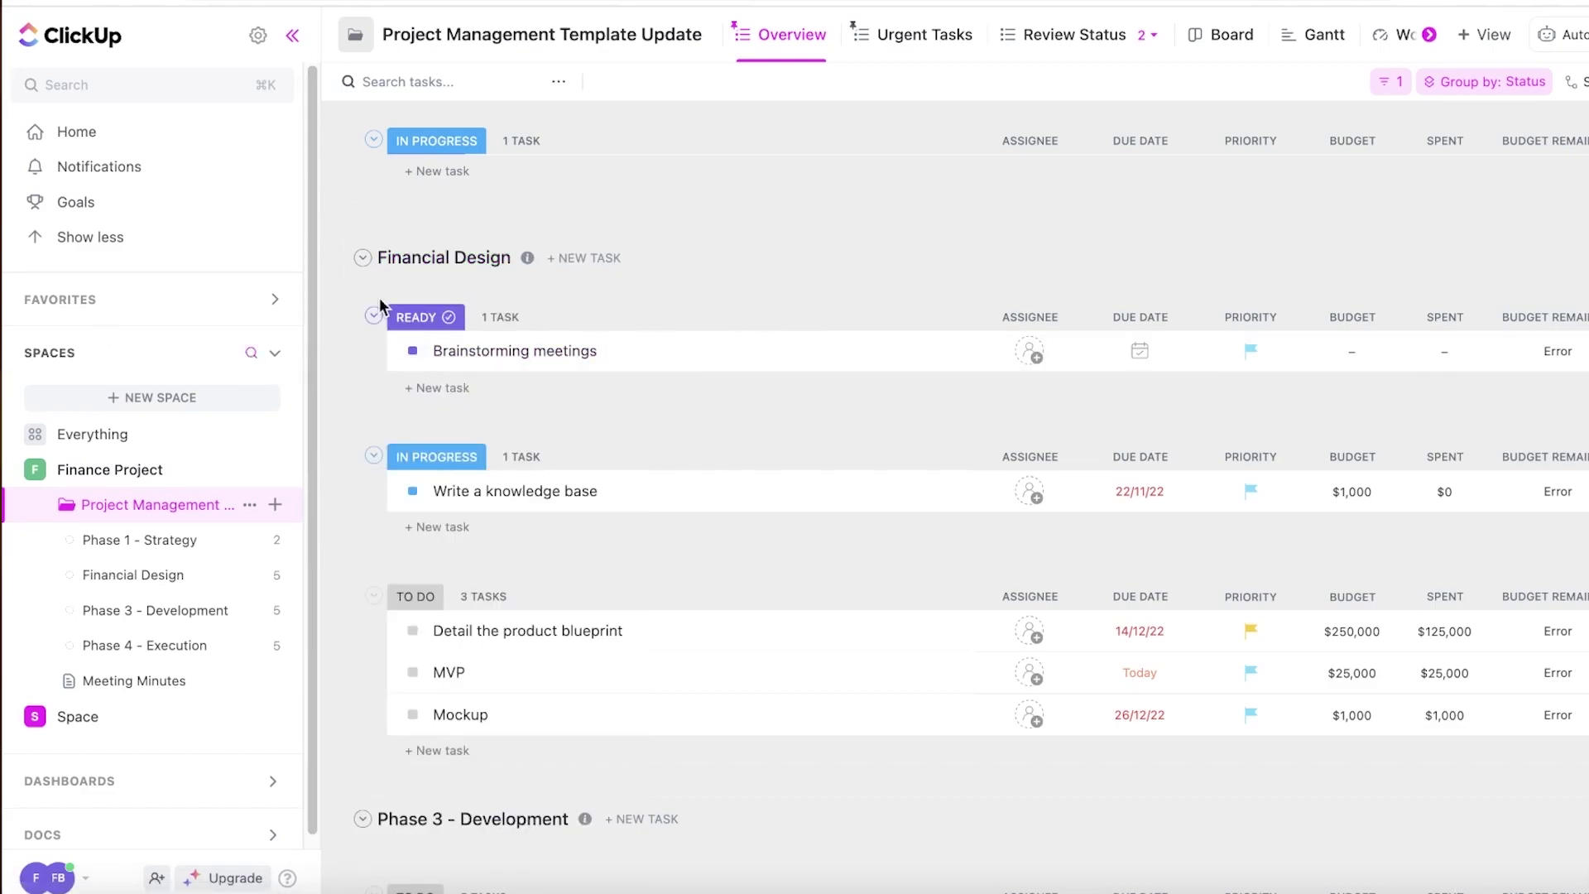
Step: Open the Brainstorming meetings task, close it, and return to the top of the overview
{"action": "left_click", "coordinate": [495, 356]}
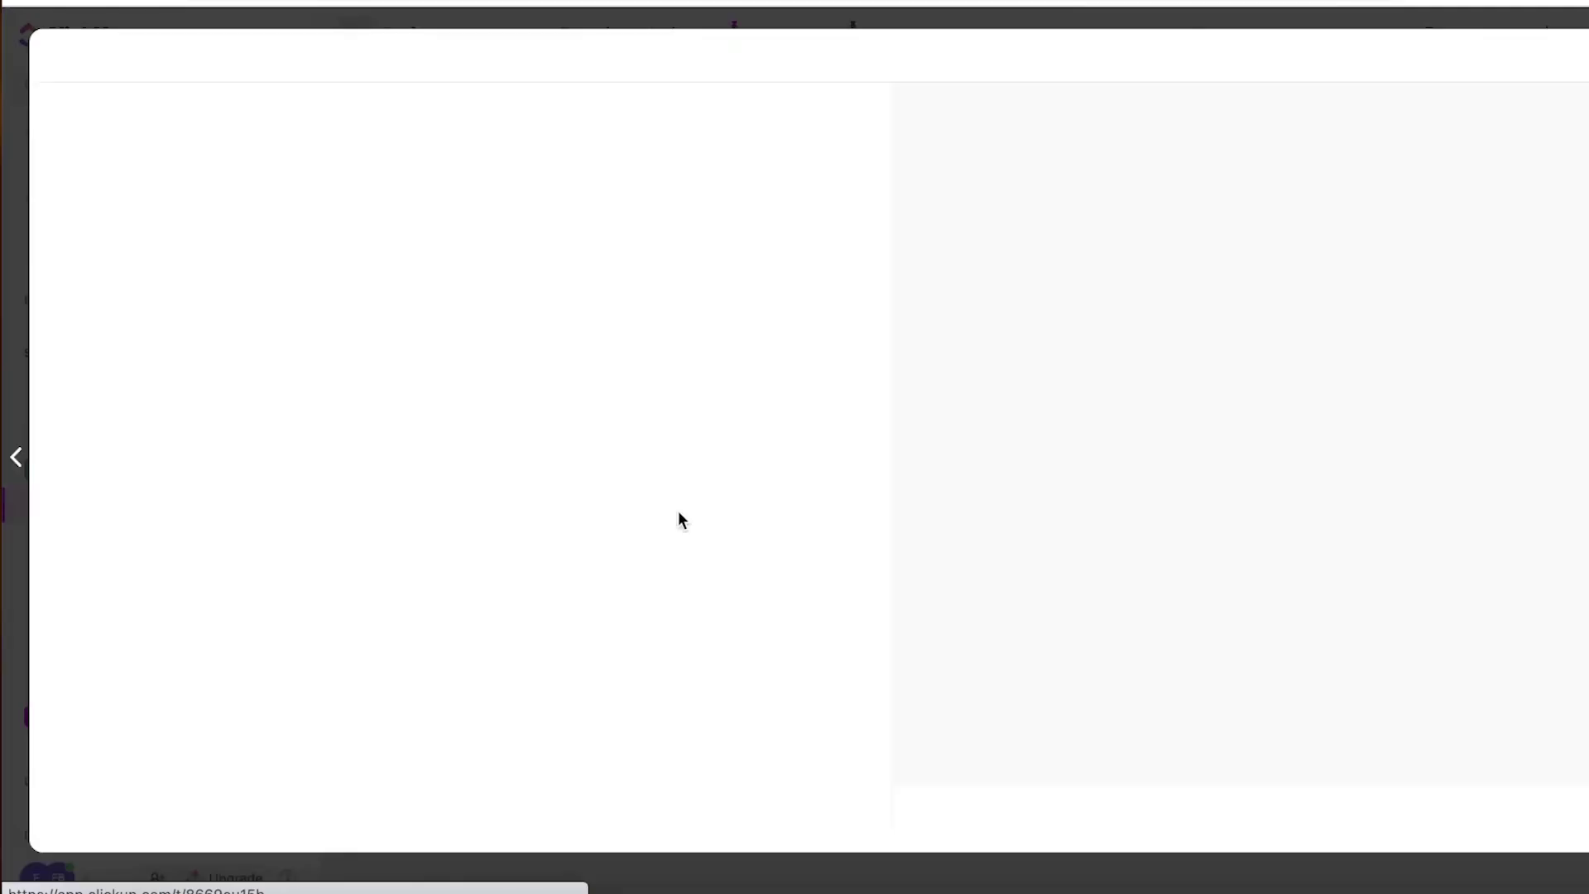
{"action": "key", "text": "Escape"}
{"action": "scroll", "coordinate": [748, 383], "scroll_direction": "up", "scroll_amount": 5}
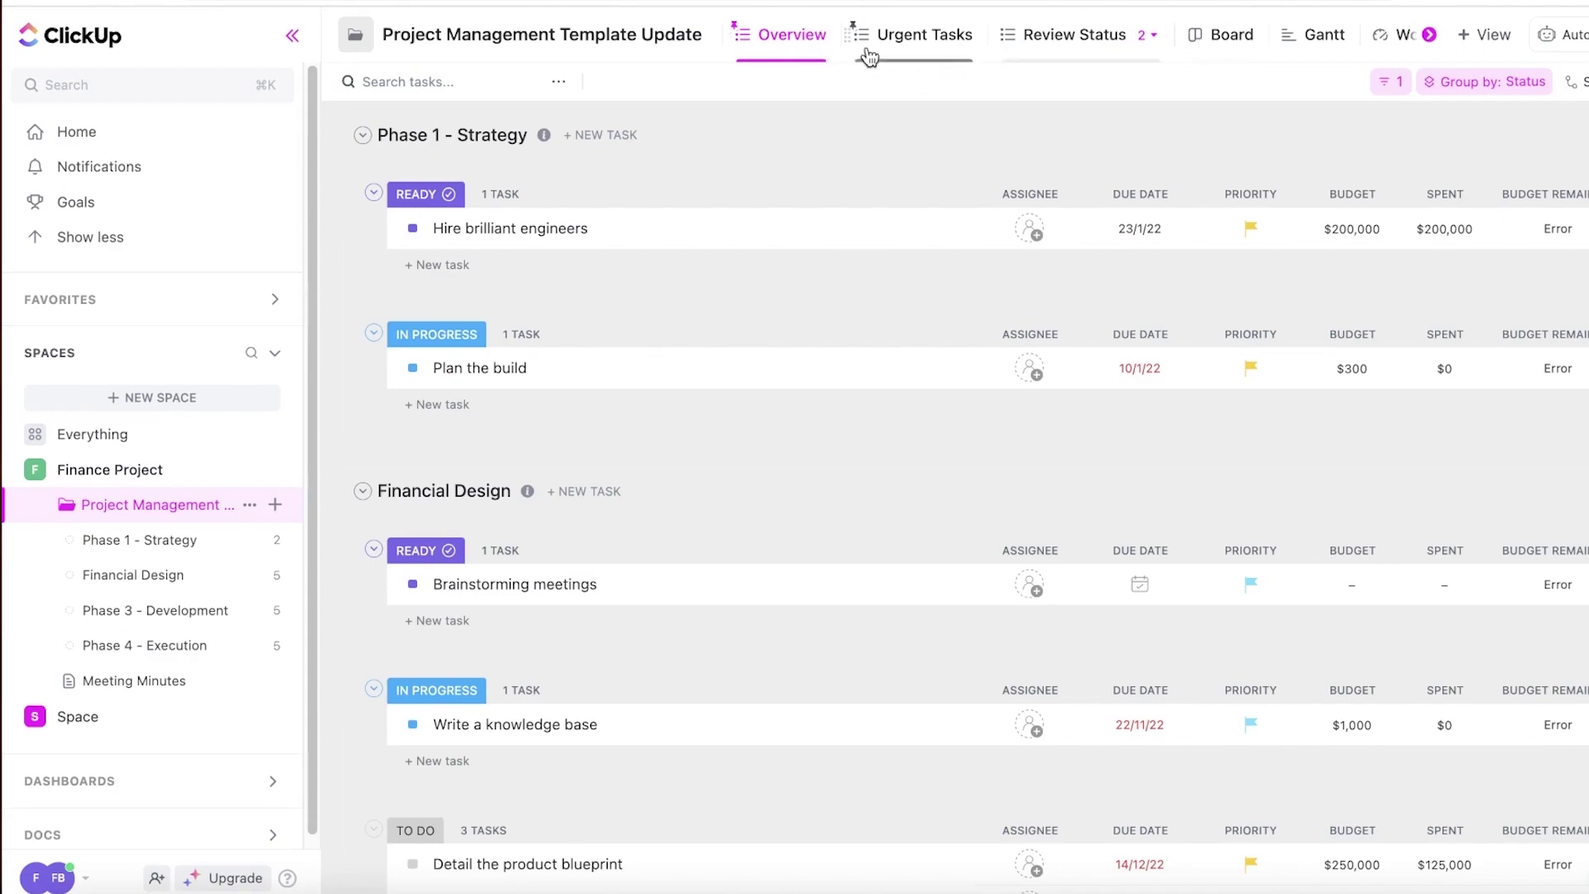
Step: From the Review Status view, add a new Board view to the project
{"action": "left_click", "coordinate": [899, 55]}
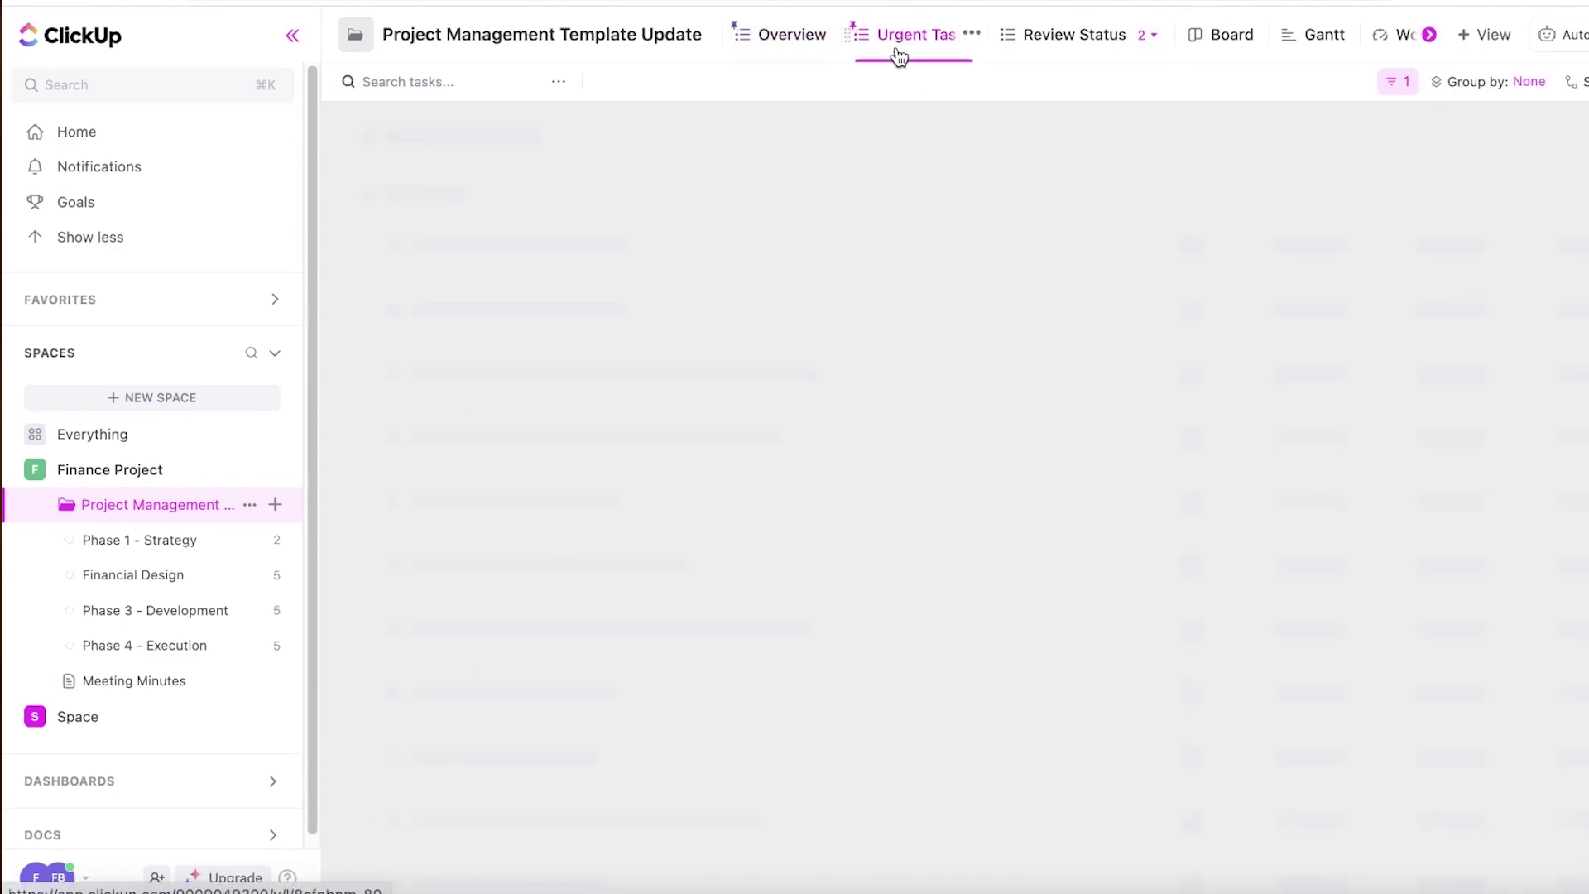
{"action": "left_click", "coordinate": [1025, 45]}
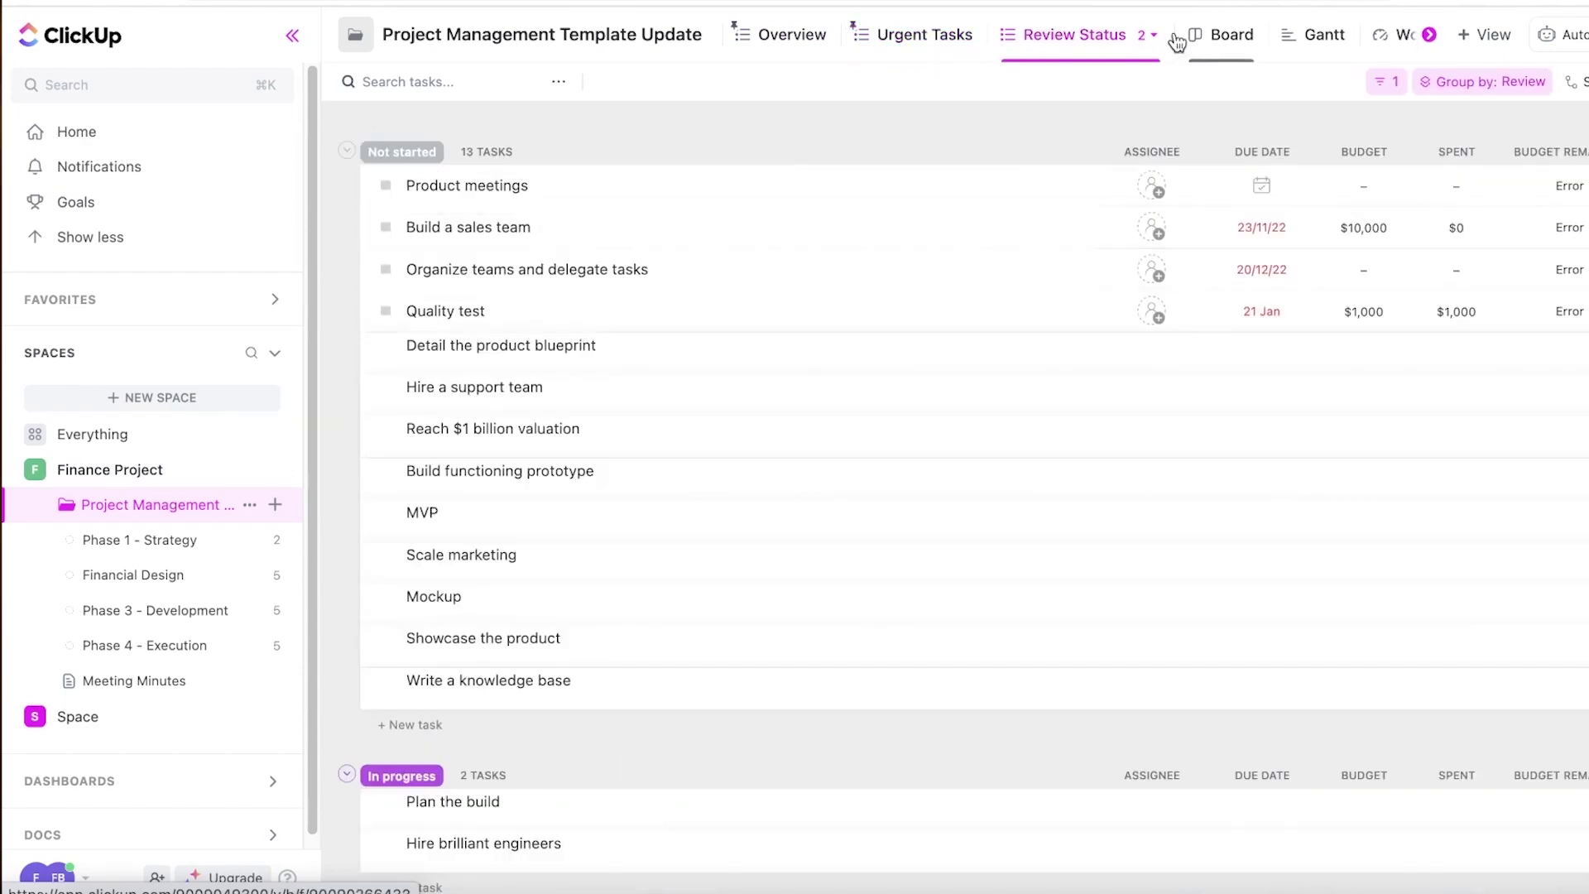
{"action": "left_click", "coordinate": [1150, 35]}
{"action": "left_click", "coordinate": [1112, 209]}
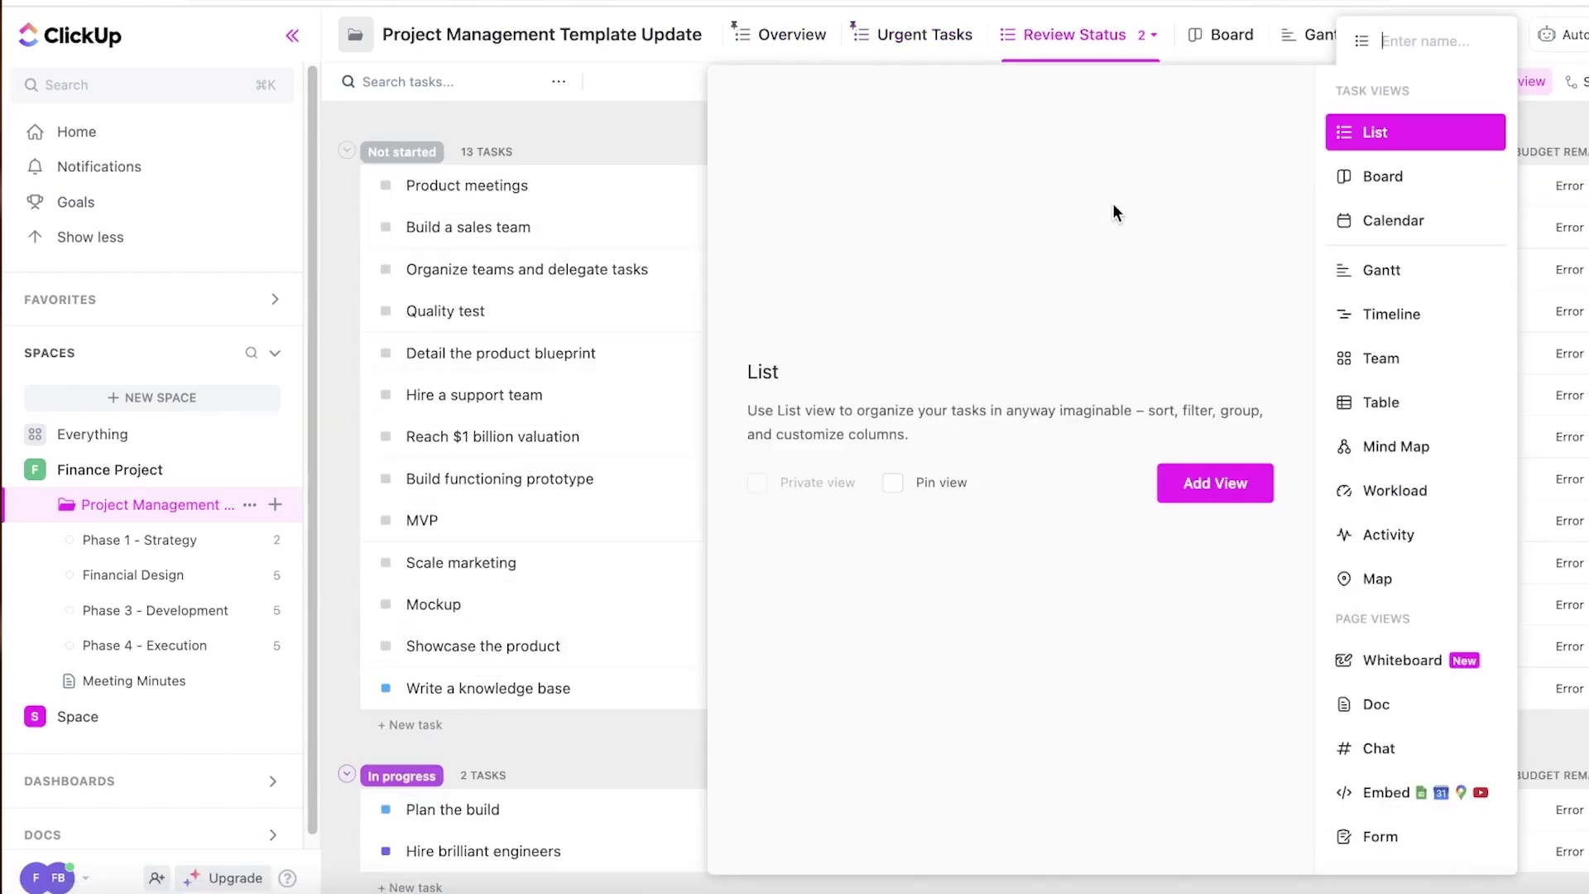
{"action": "left_click", "coordinate": [1382, 173]}
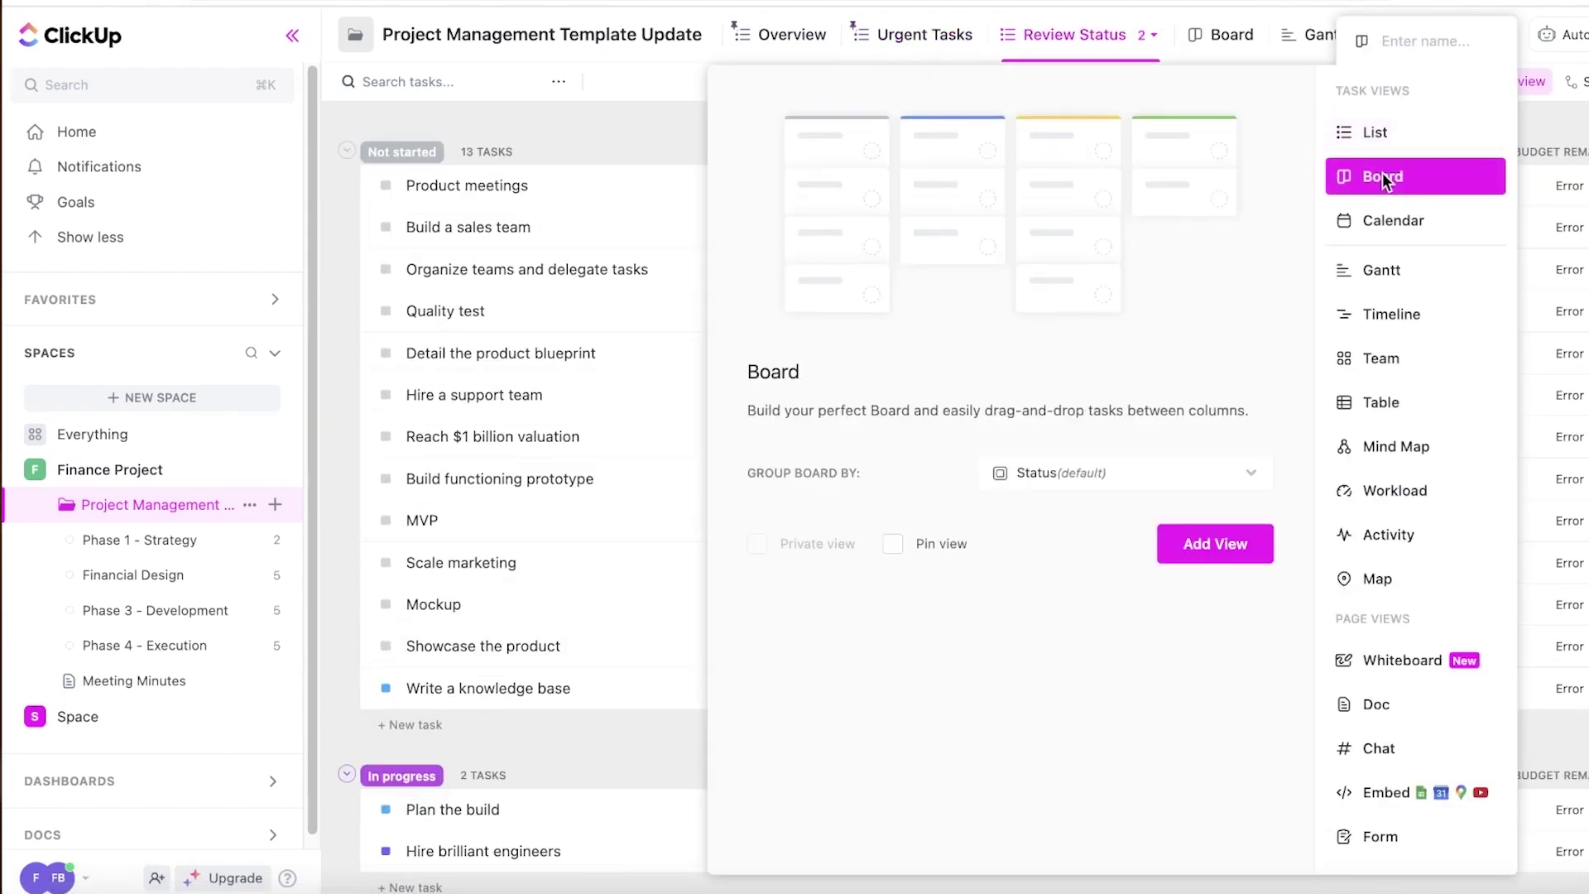
{"action": "left_click", "coordinate": [1186, 550]}
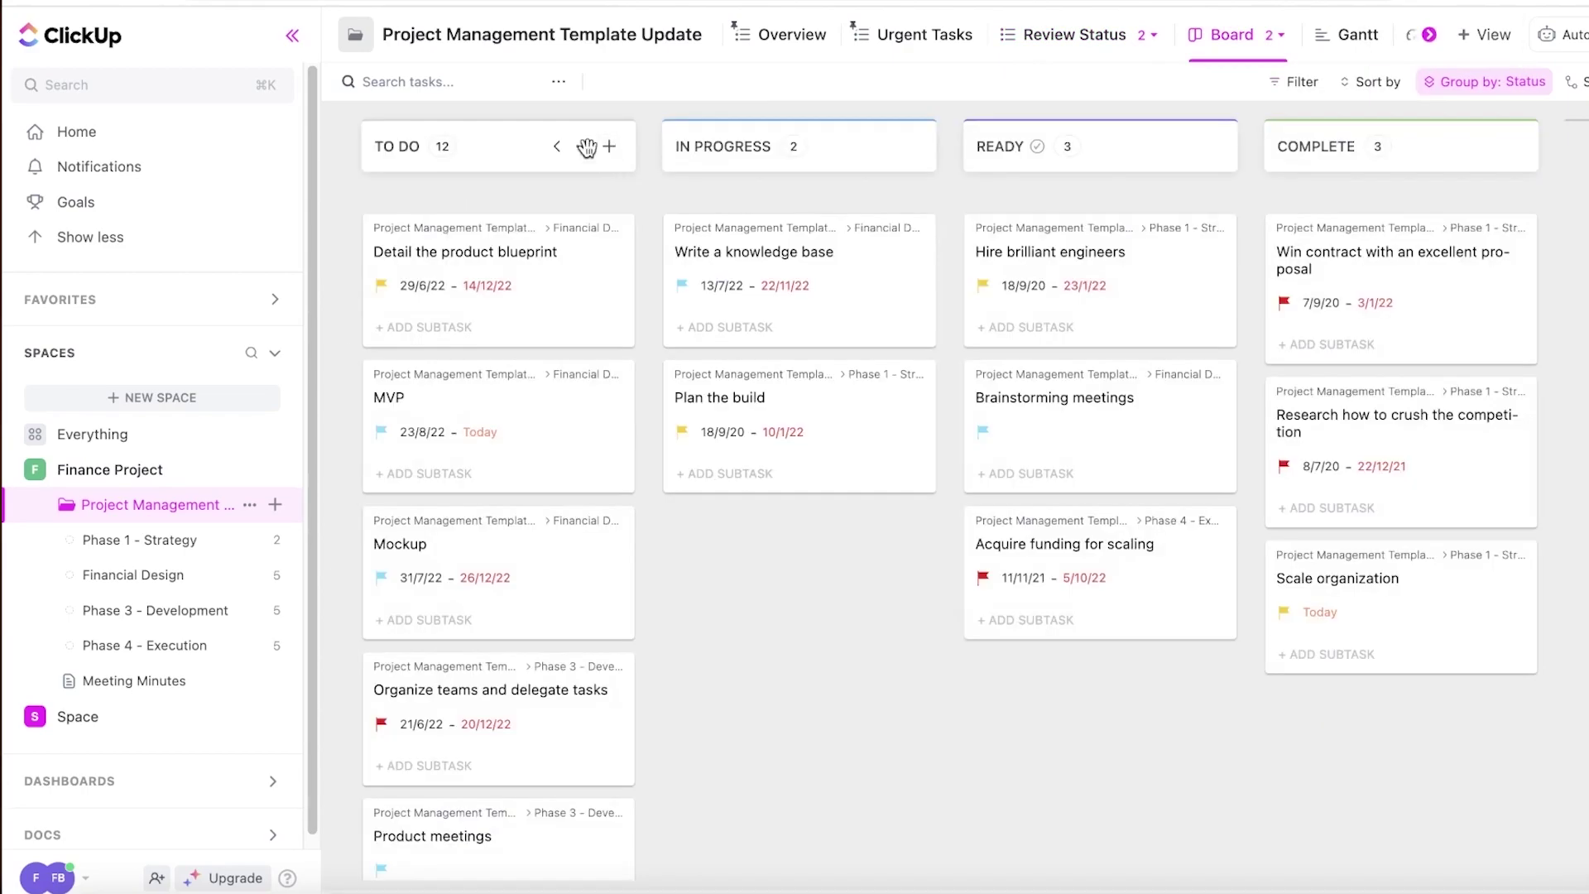
{"action": "scroll", "coordinate": [468, 214], "scroll_direction": "down", "scroll_amount": 10}
{"action": "scroll", "coordinate": [475, 290], "scroll_direction": "up", "scroll_amount": 9}
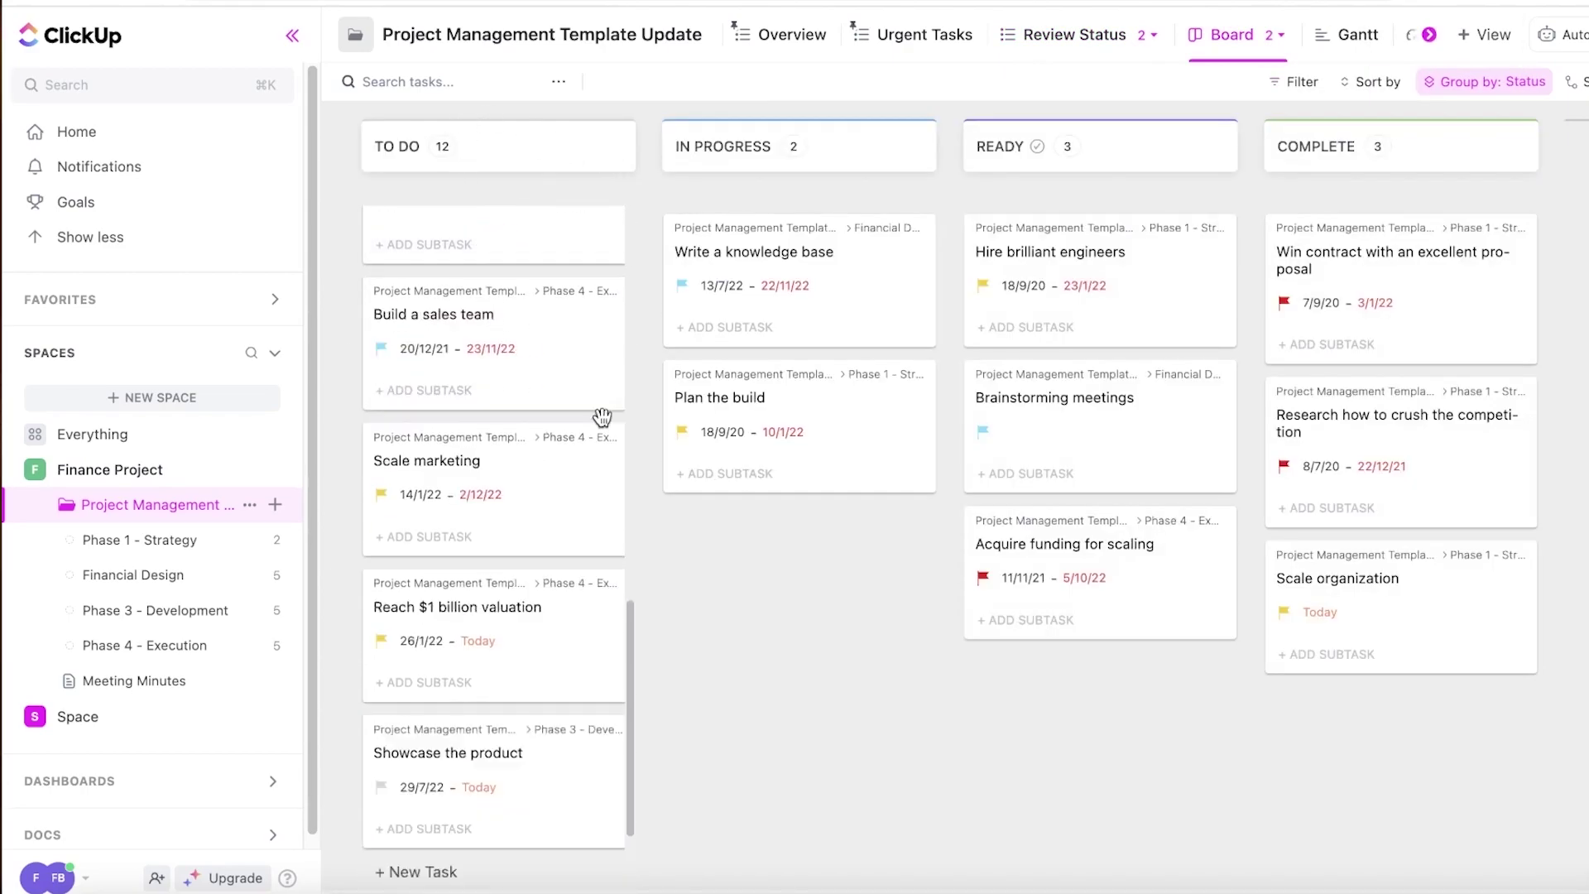
{"action": "scroll", "coordinate": [455, 282], "scroll_direction": "up", "scroll_amount": 2}
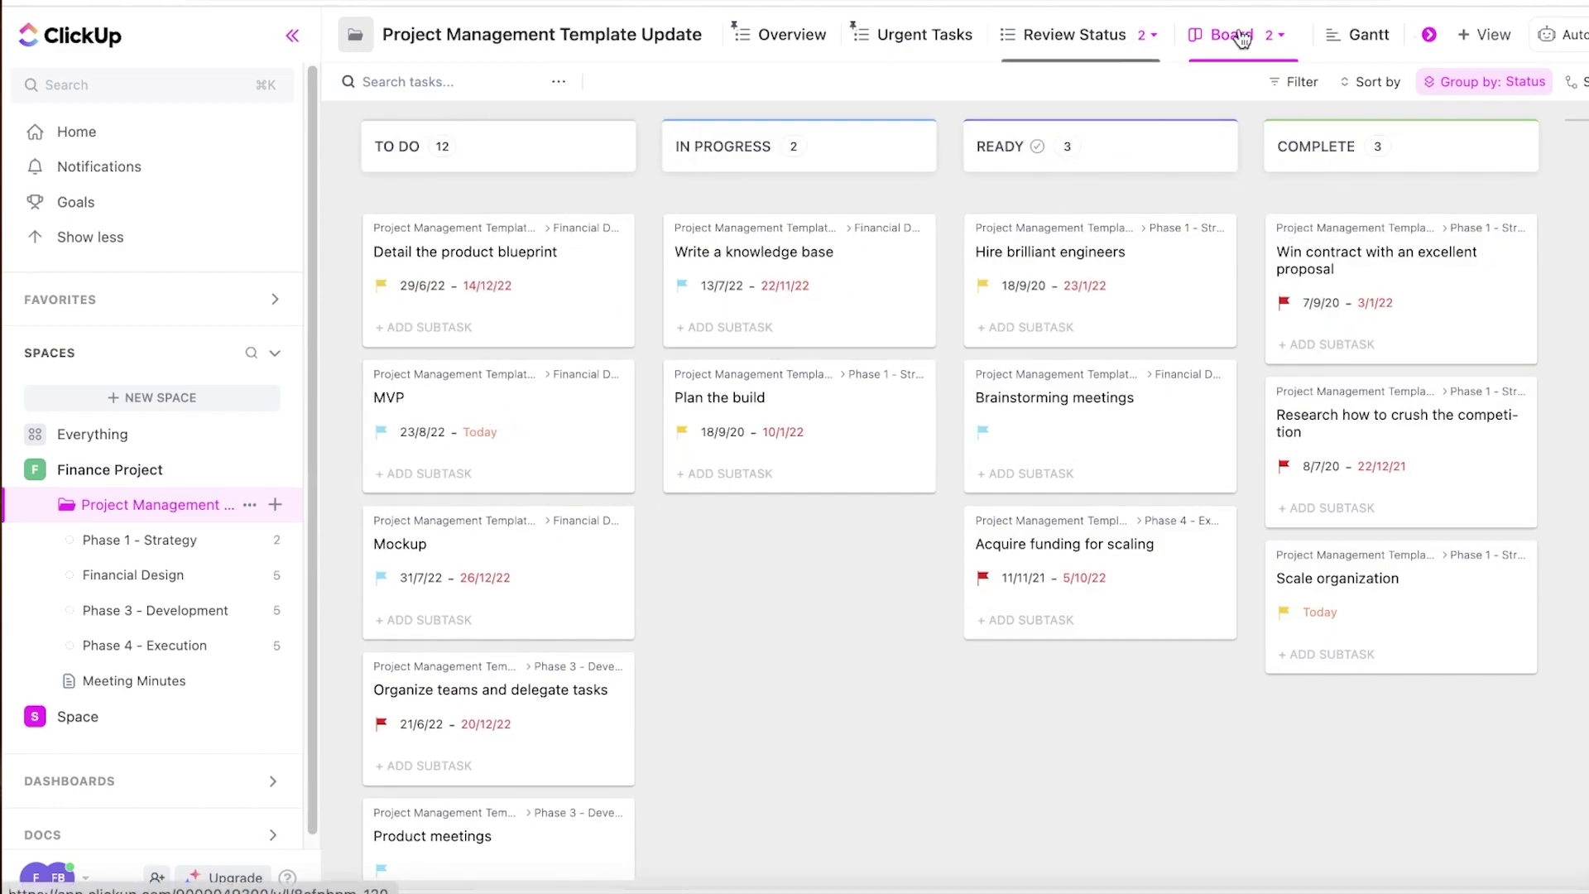
Step: Look over the Gantt and Workload views, then begin creating a new space
{"action": "left_click", "coordinate": [1332, 37]}
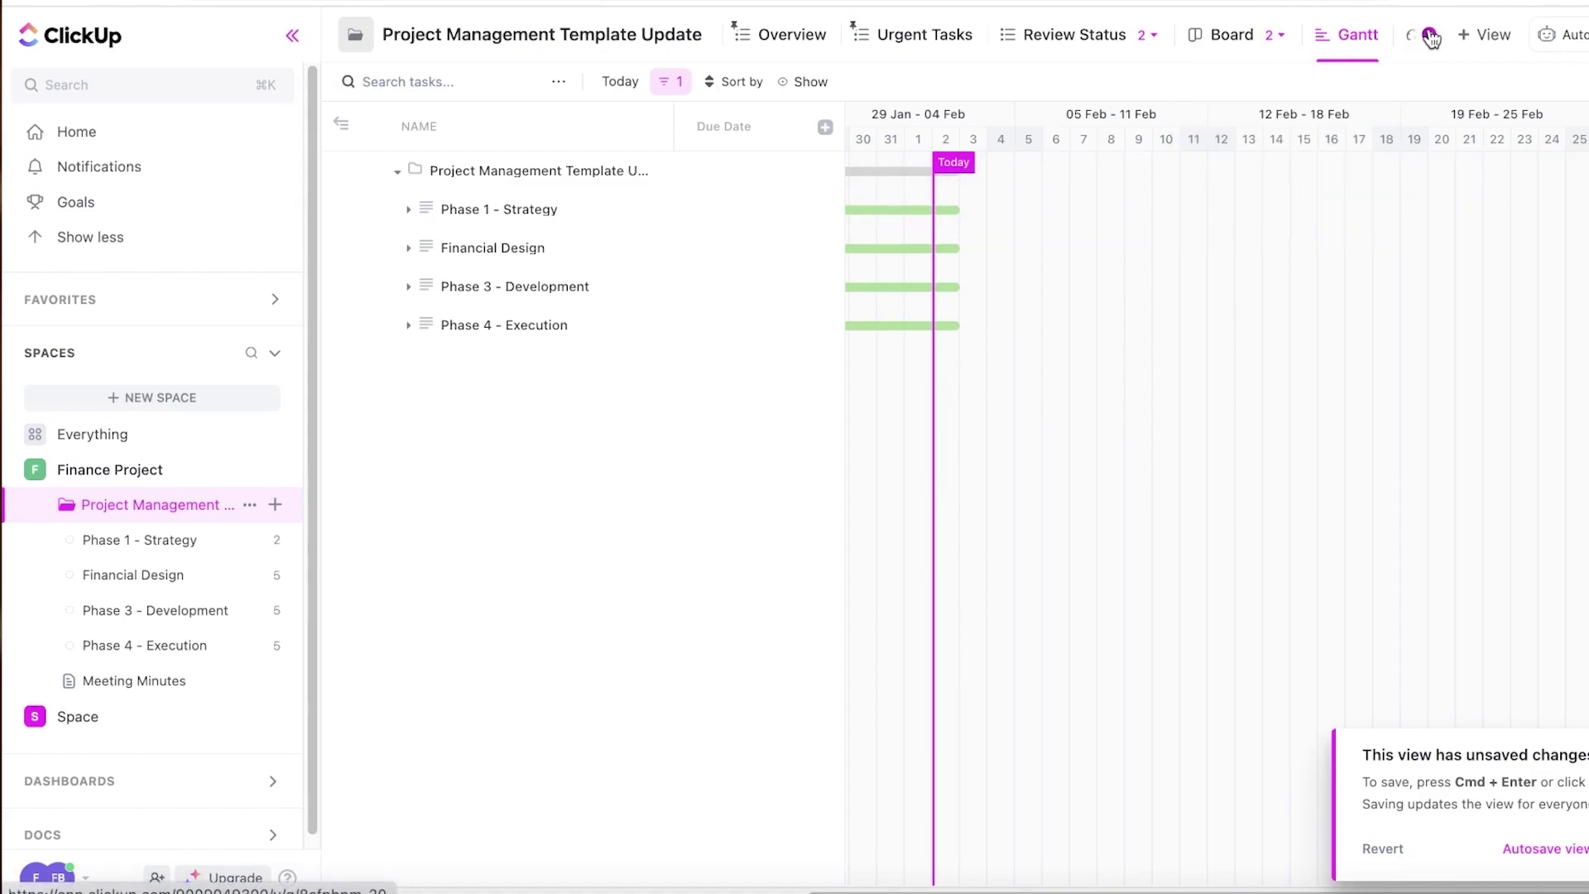
{"action": "left_click", "coordinate": [1380, 41]}
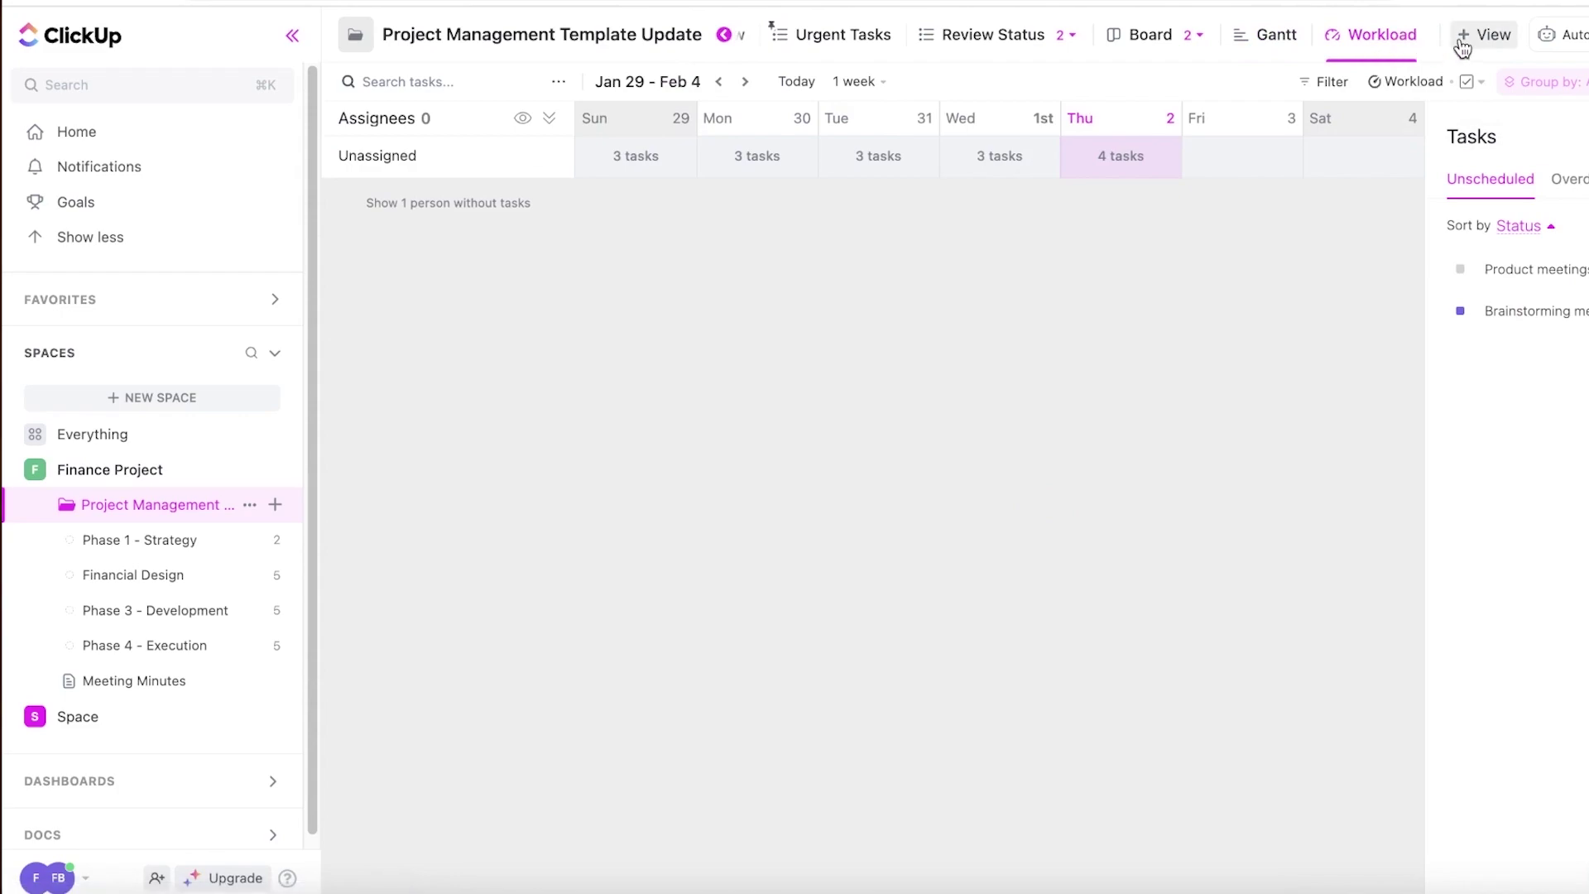
{"action": "left_click", "coordinate": [80, 389]}
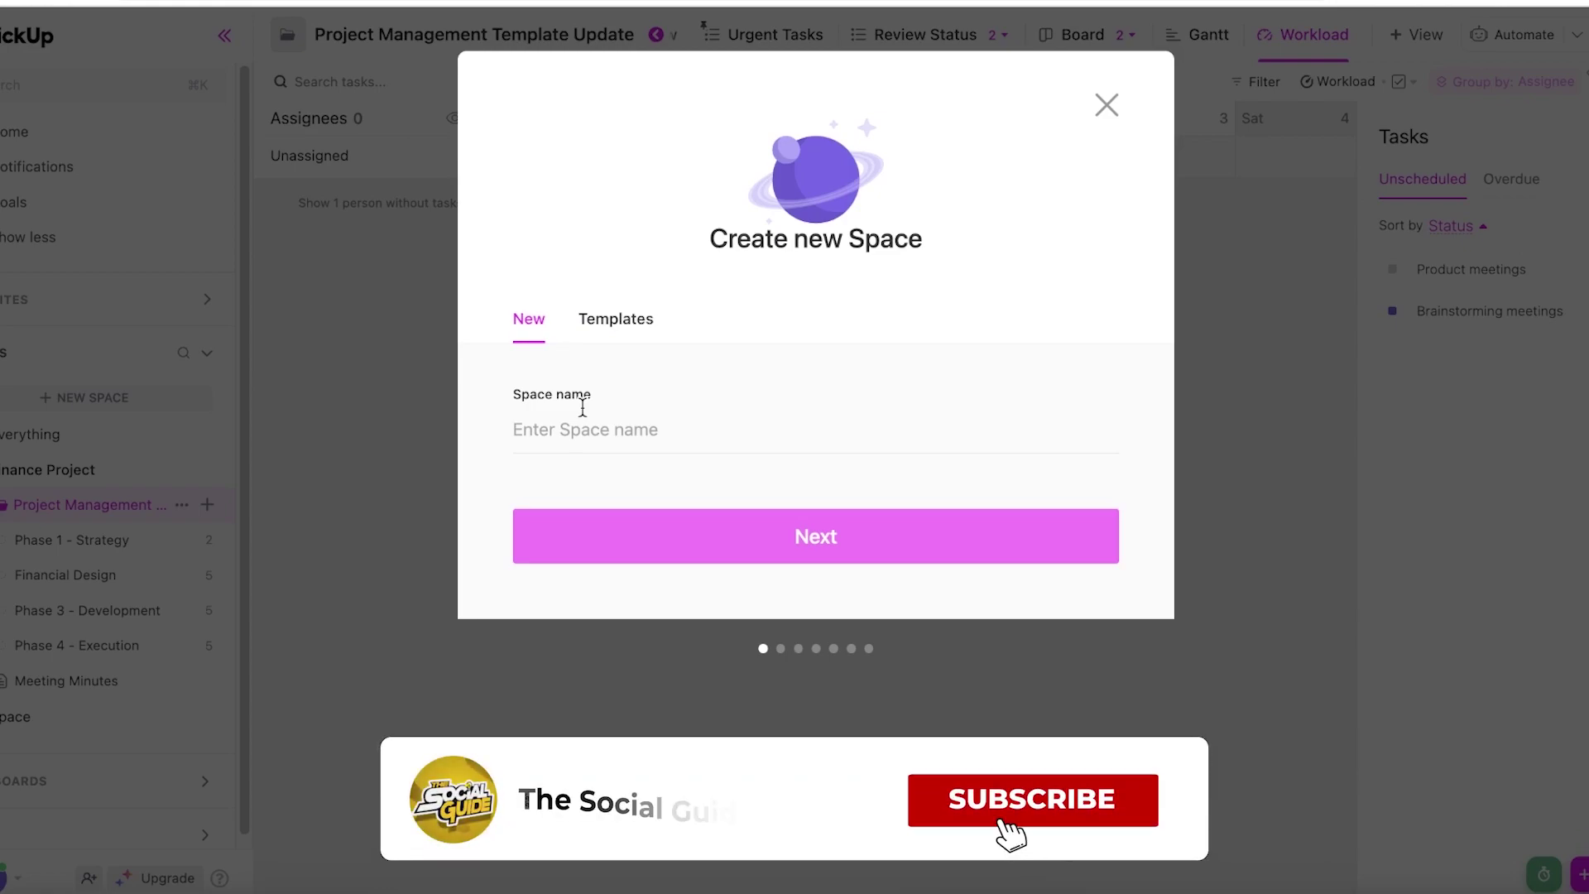
Step: Name the space Project Management Sample and share it with the Finance Workspace
{"action": "type", "text": "P"}
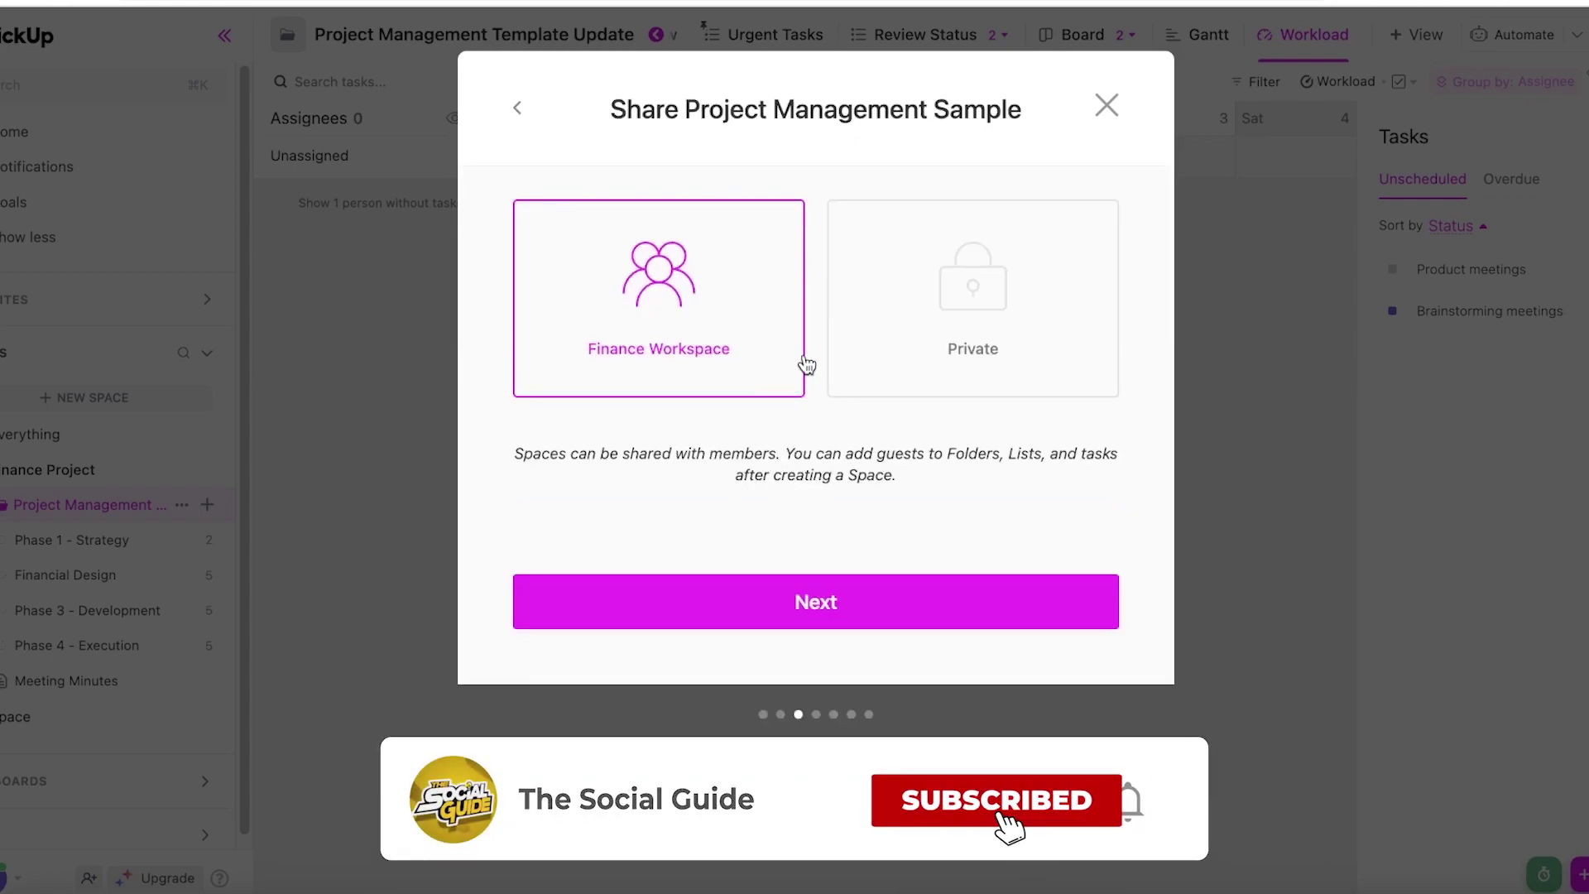
{"action": "left_click", "coordinate": [872, 294]}
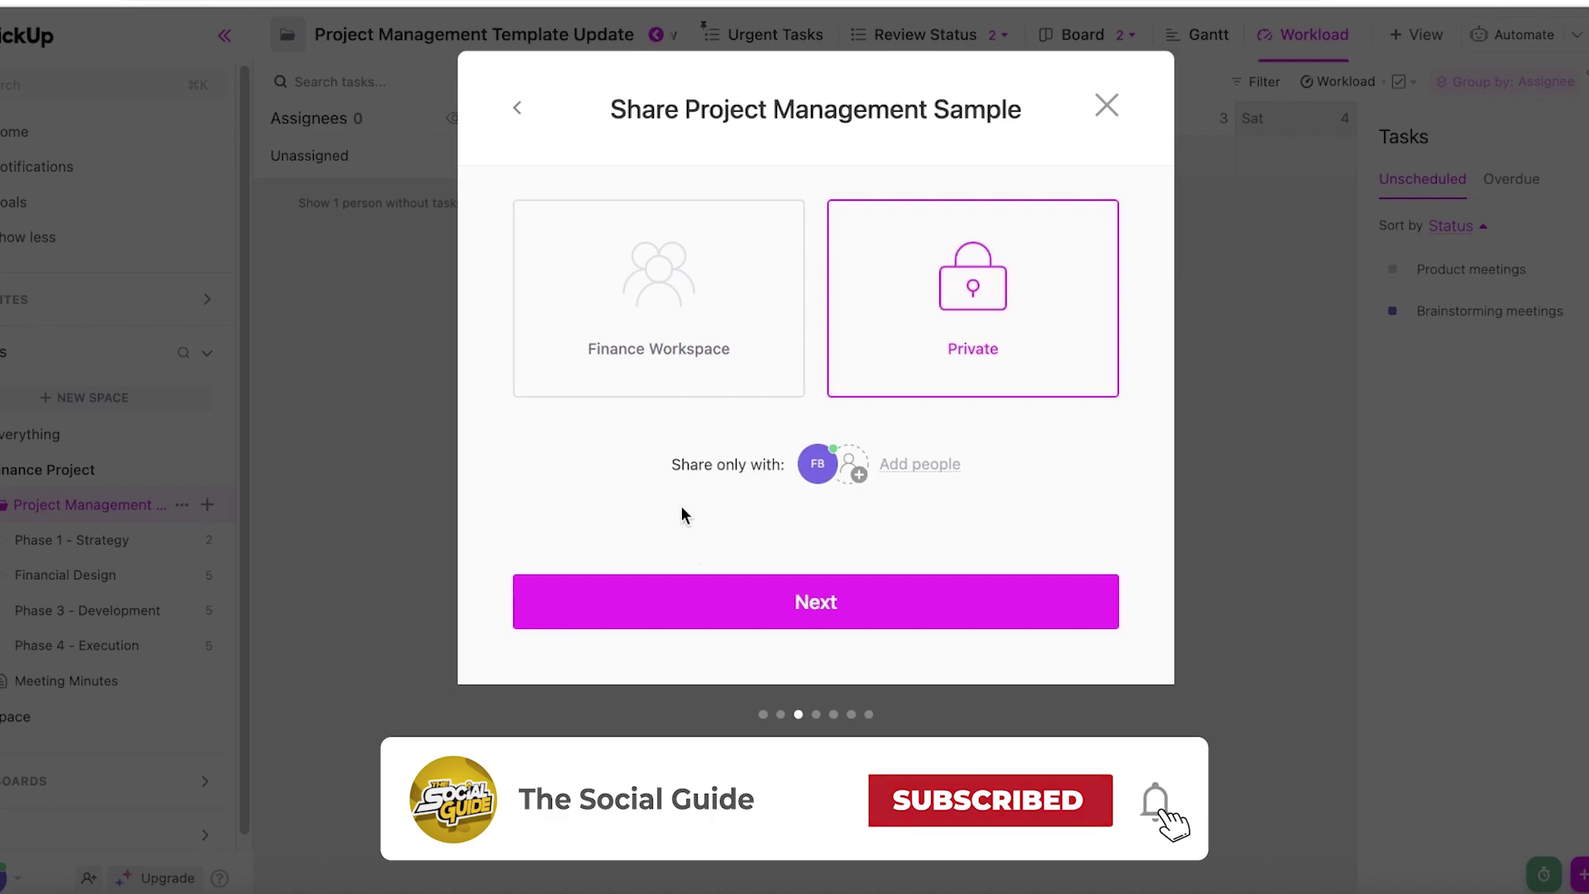
{"action": "left_click", "coordinate": [662, 372]}
{"action": "left_click", "coordinate": [1004, 344]}
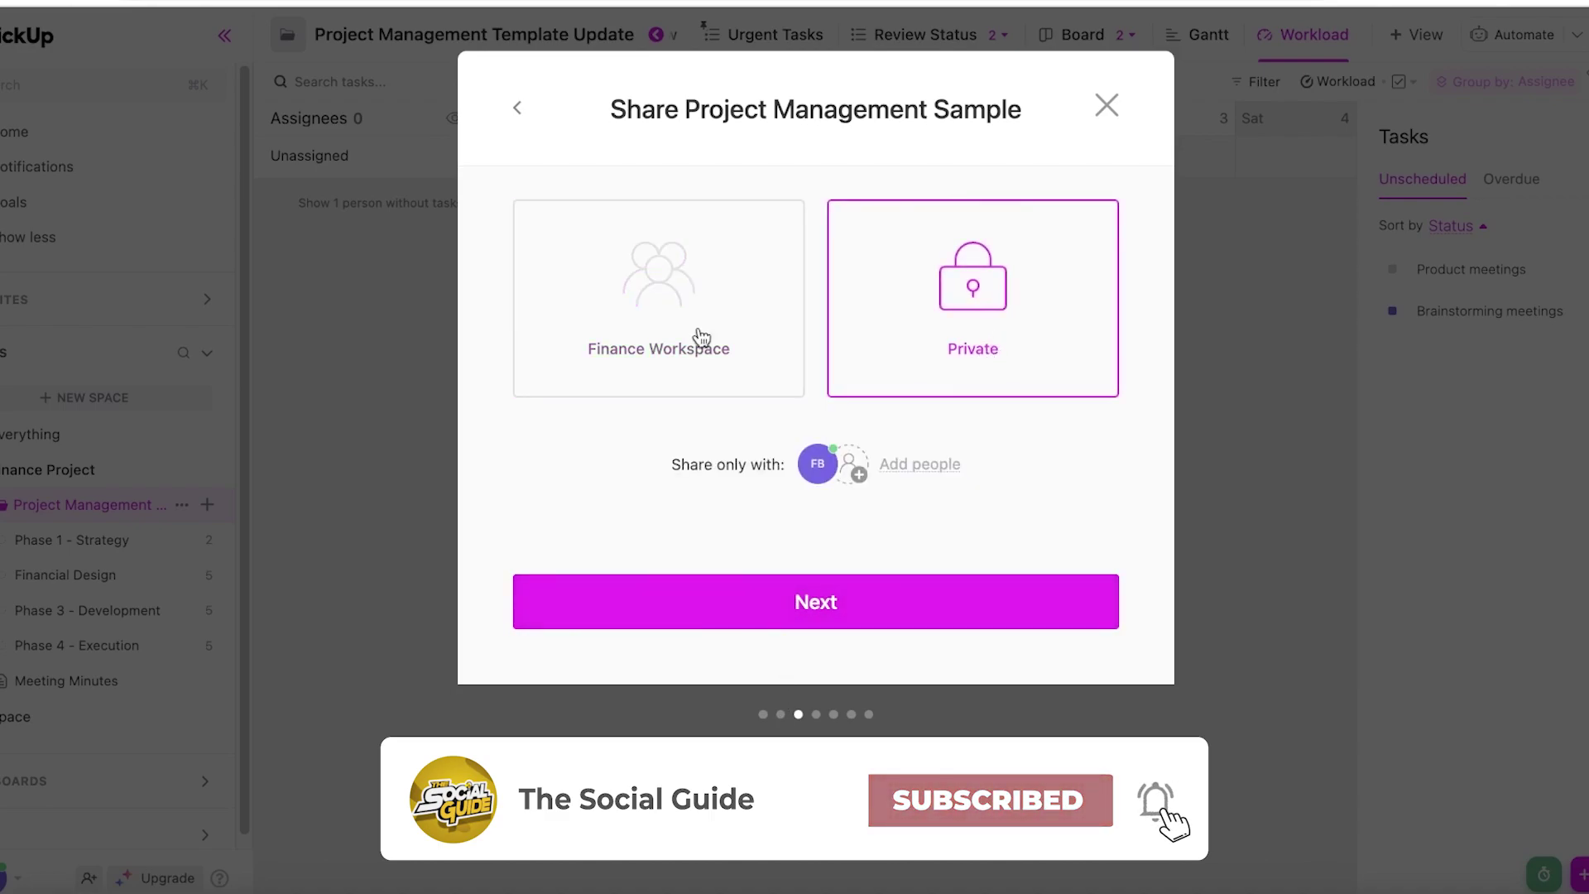
{"action": "left_click", "coordinate": [698, 337]}
Step: Accept the default statuses, ClickApps and views, and create the space
{"action": "left_click", "coordinate": [757, 589]}
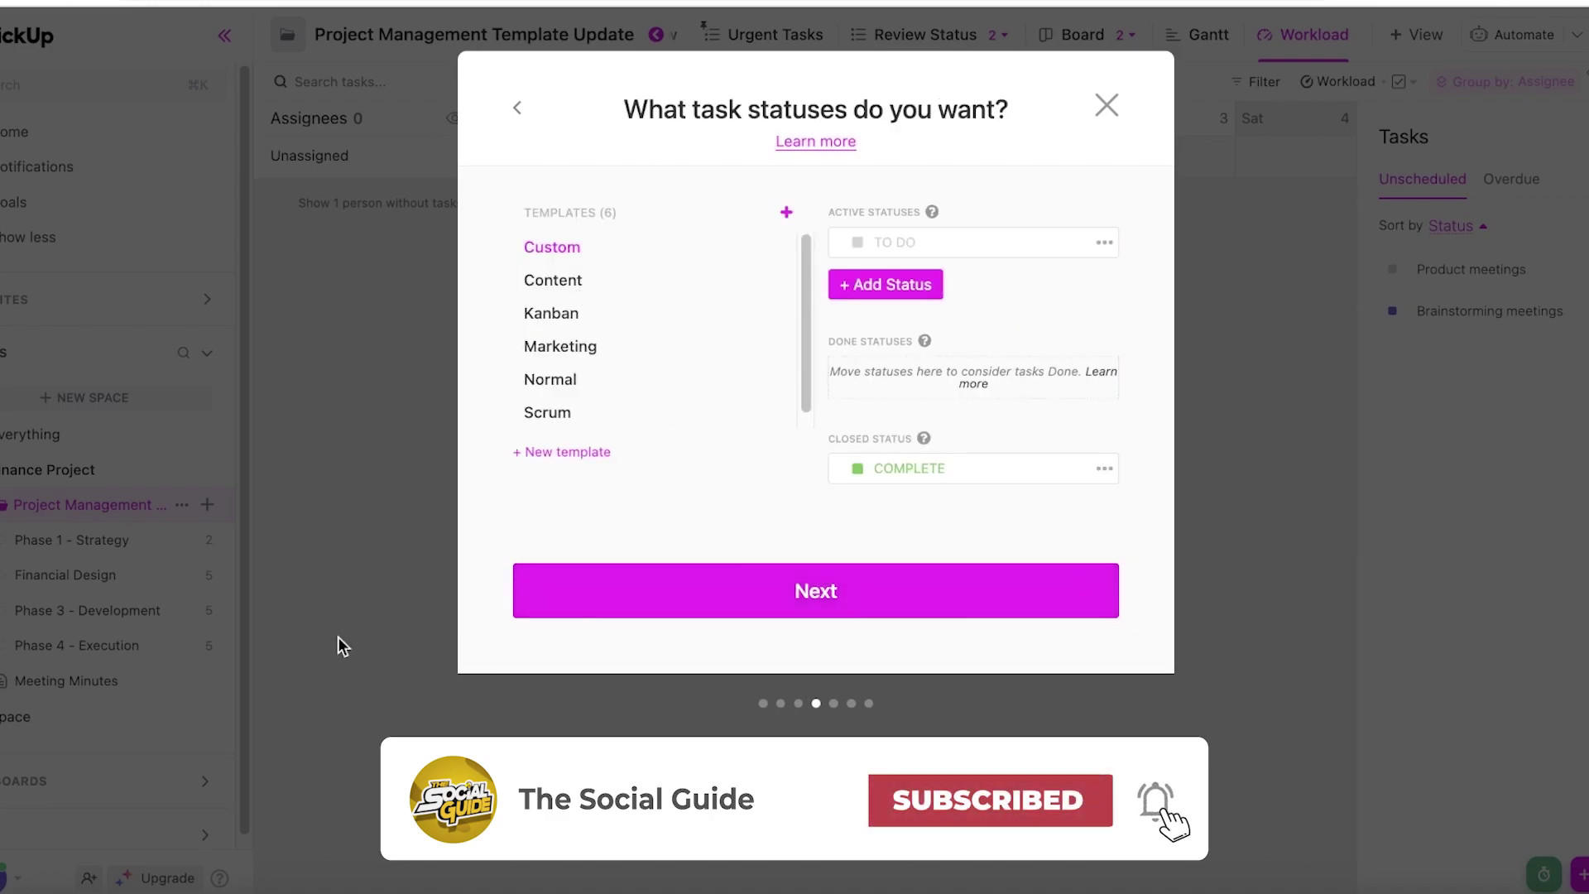
{"action": "left_click", "coordinate": [608, 456]}
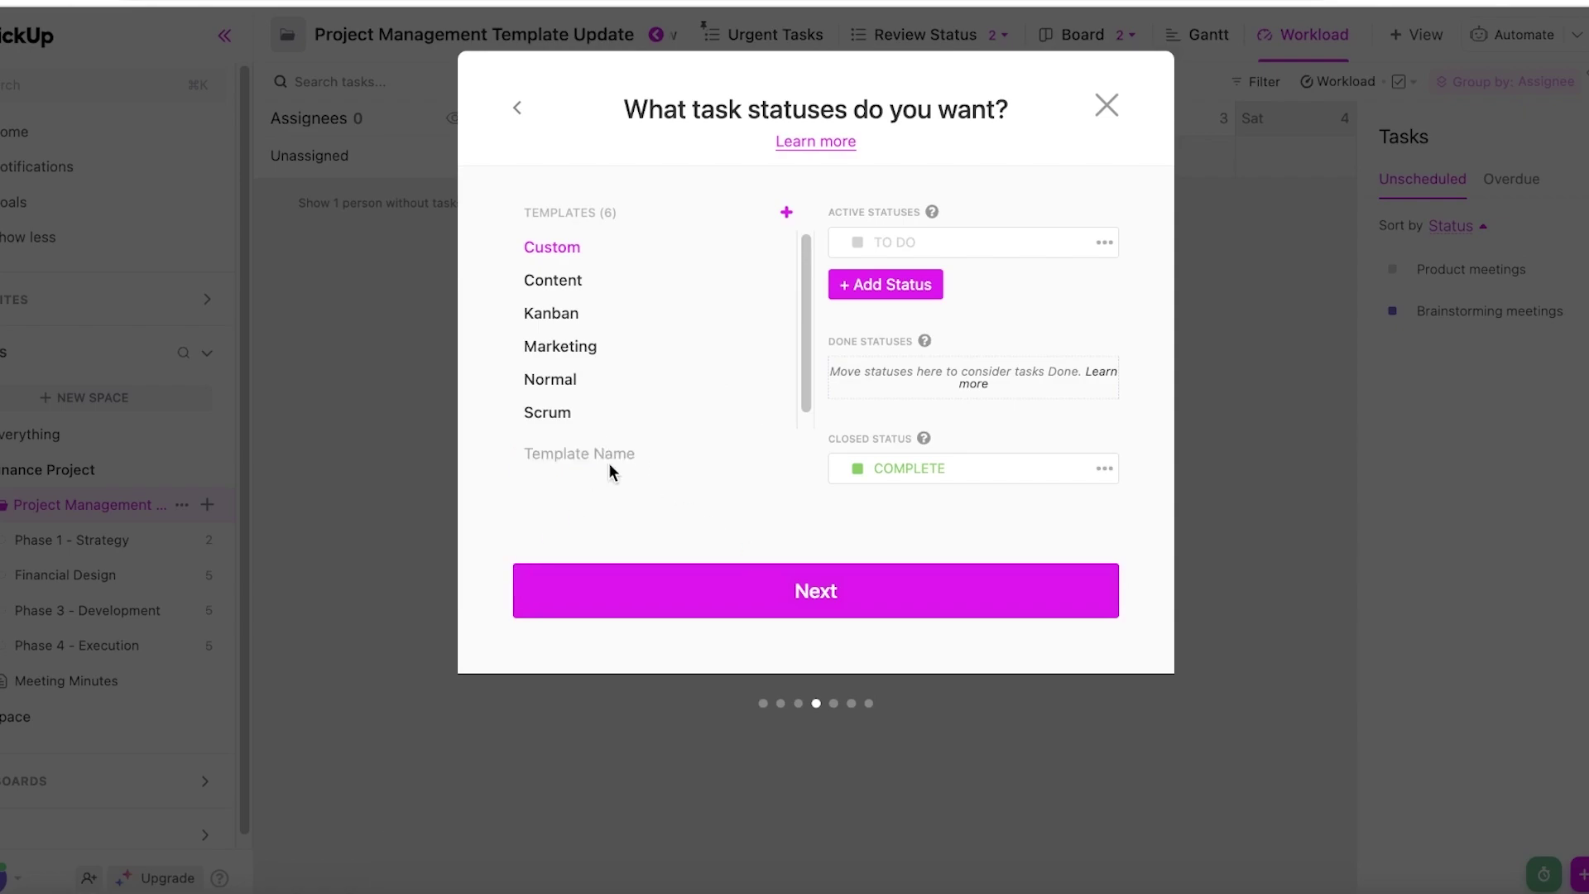
{"action": "left_click", "coordinate": [551, 250]}
{"action": "left_click", "coordinate": [770, 595]}
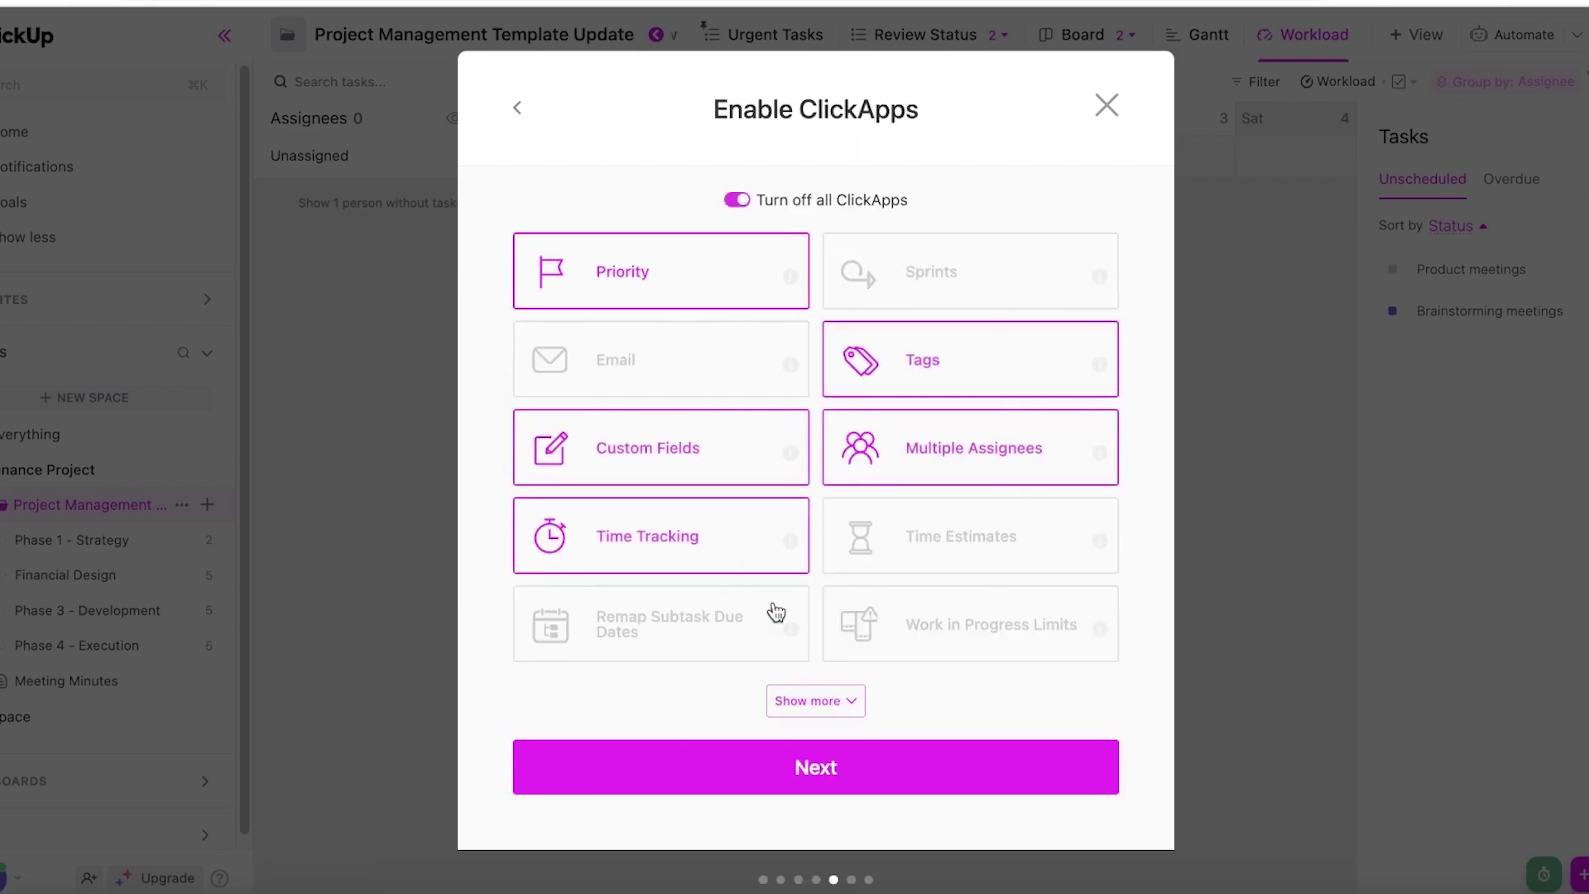
{"action": "left_click", "coordinate": [753, 766]}
{"action": "left_click", "coordinate": [756, 768]}
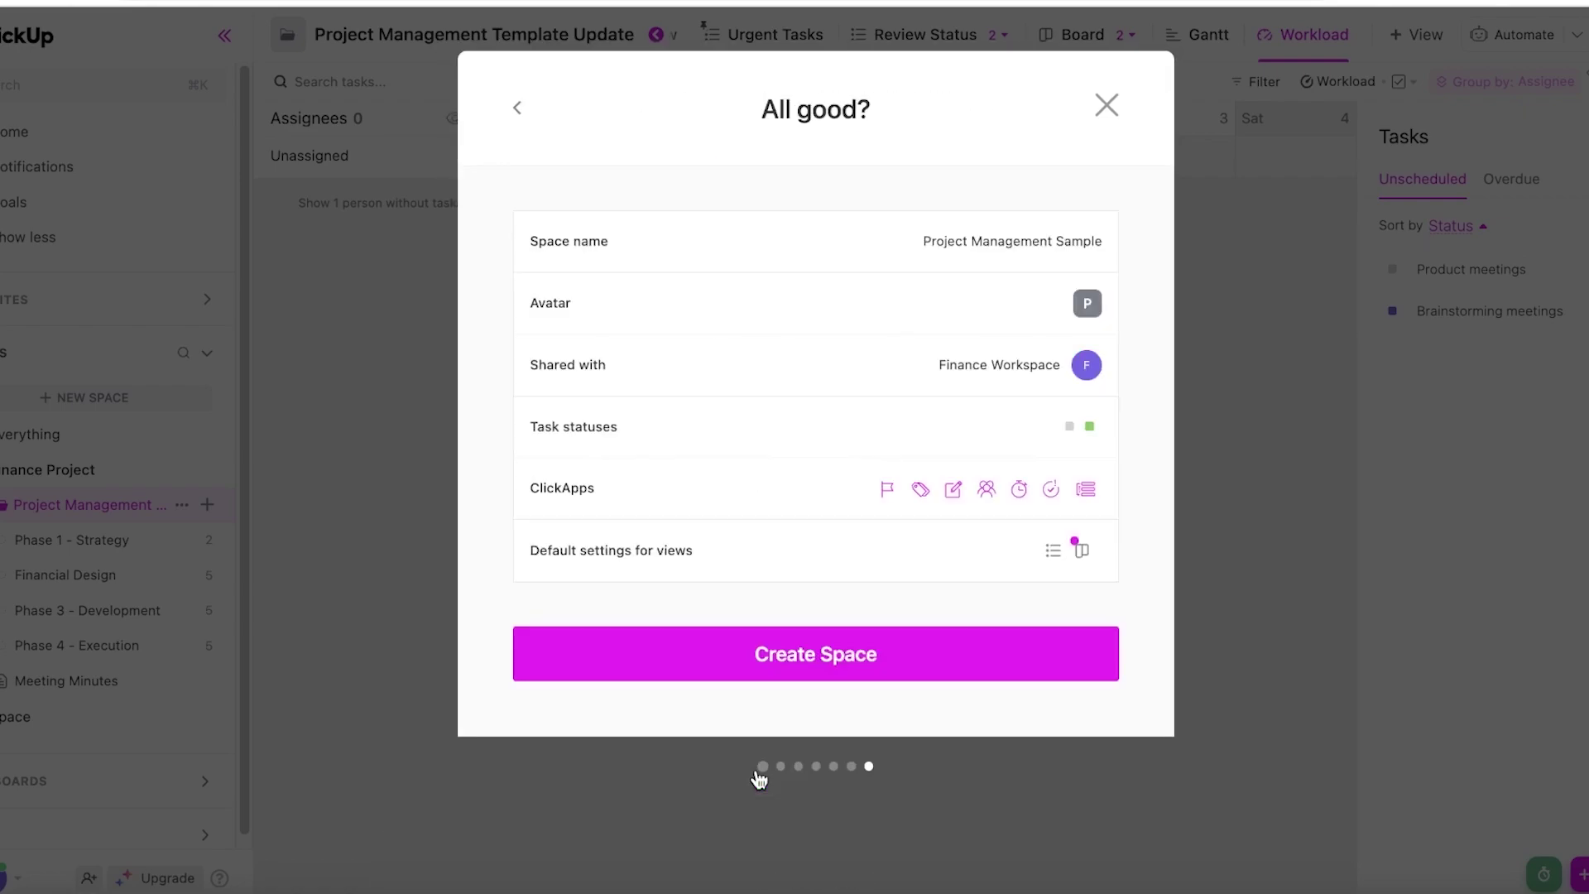
{"action": "left_click", "coordinate": [814, 663]}
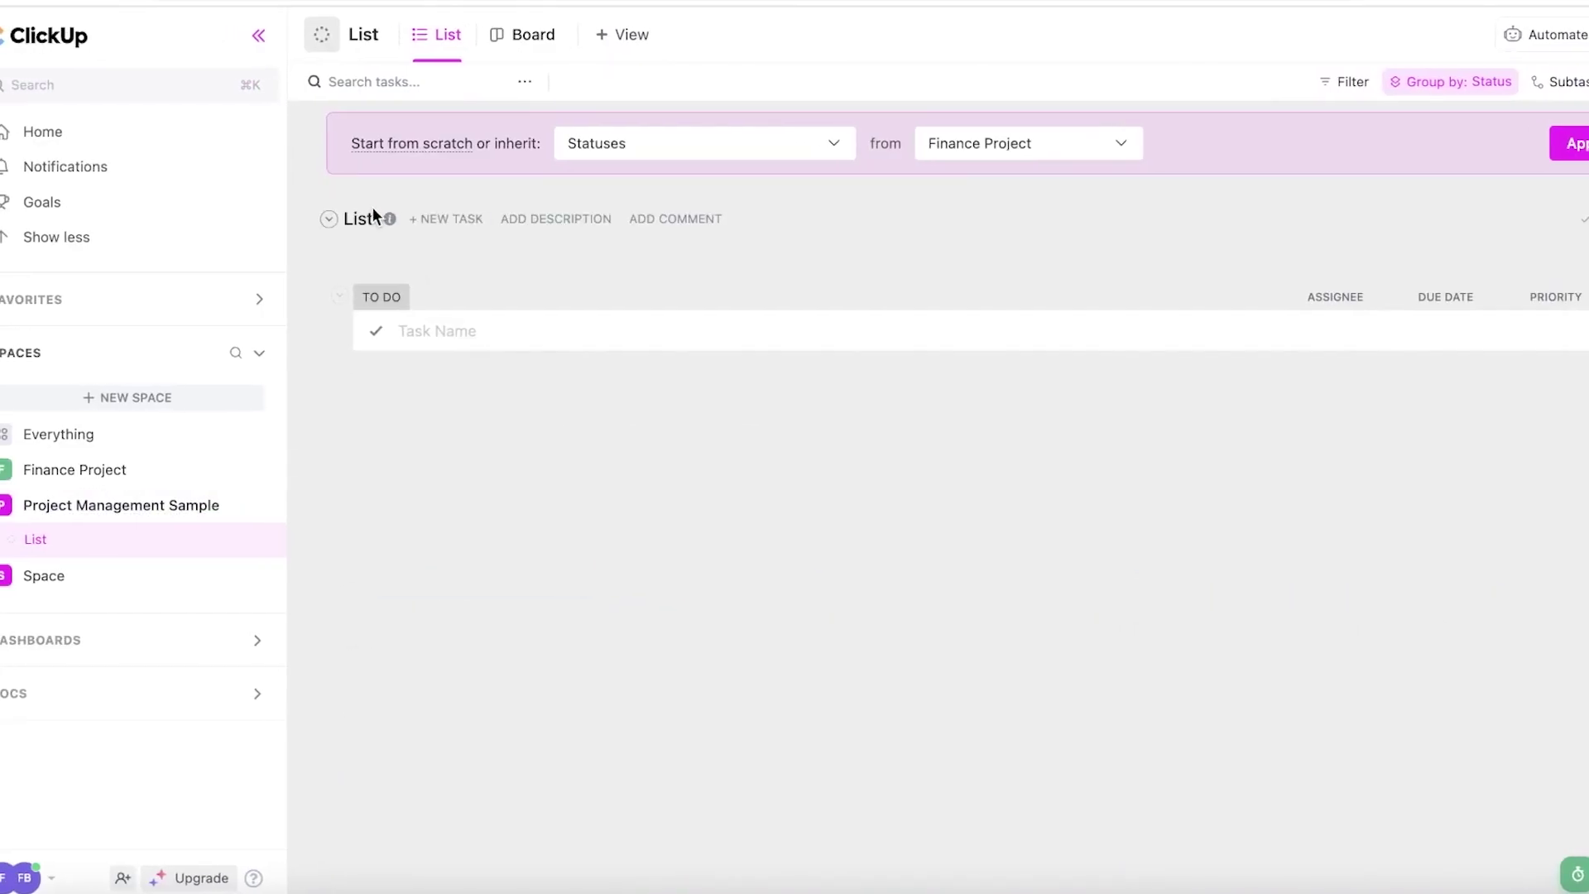
Step: Open the space's default list, choose Rename, and erase its old name
{"action": "left_click", "coordinate": [71, 508]}
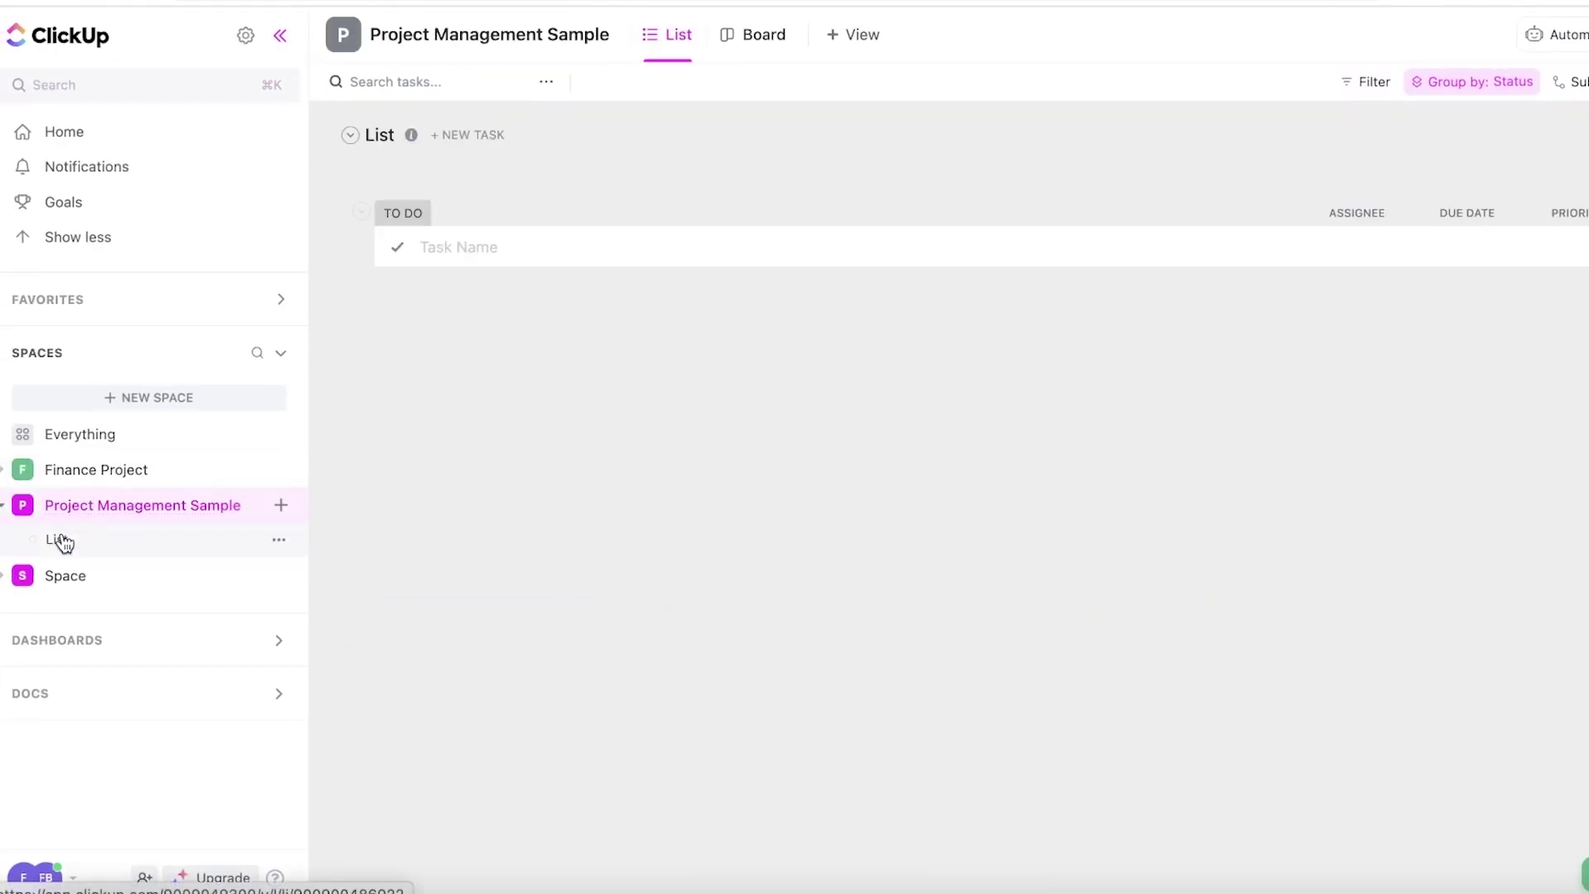
{"action": "left_click", "coordinate": [60, 539]}
{"action": "left_click", "coordinate": [77, 511]}
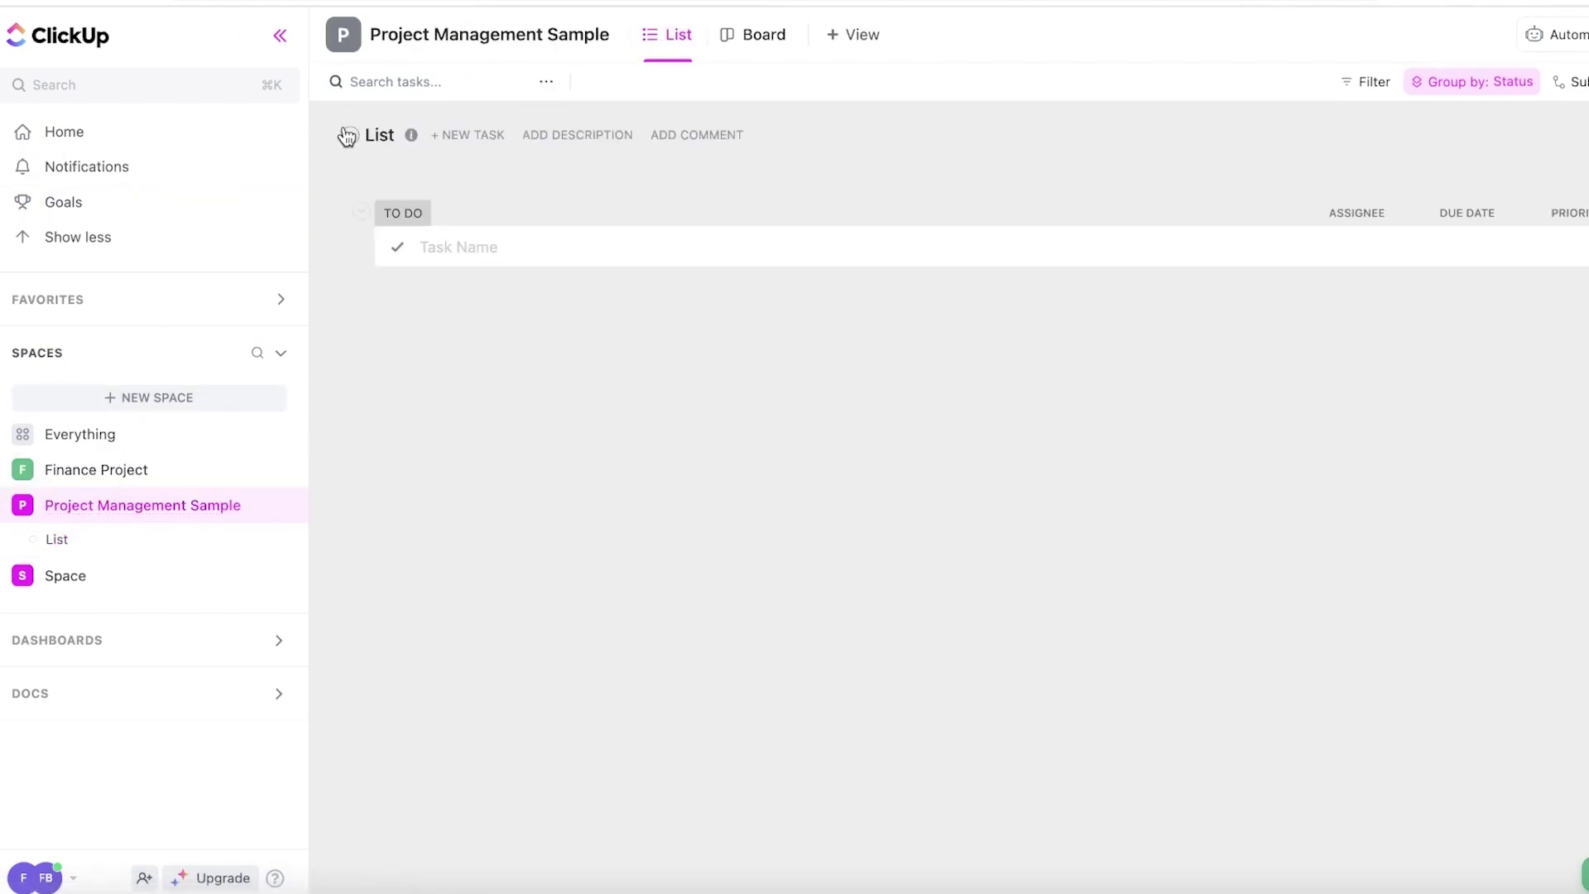
{"action": "left_click", "coordinate": [380, 136]}
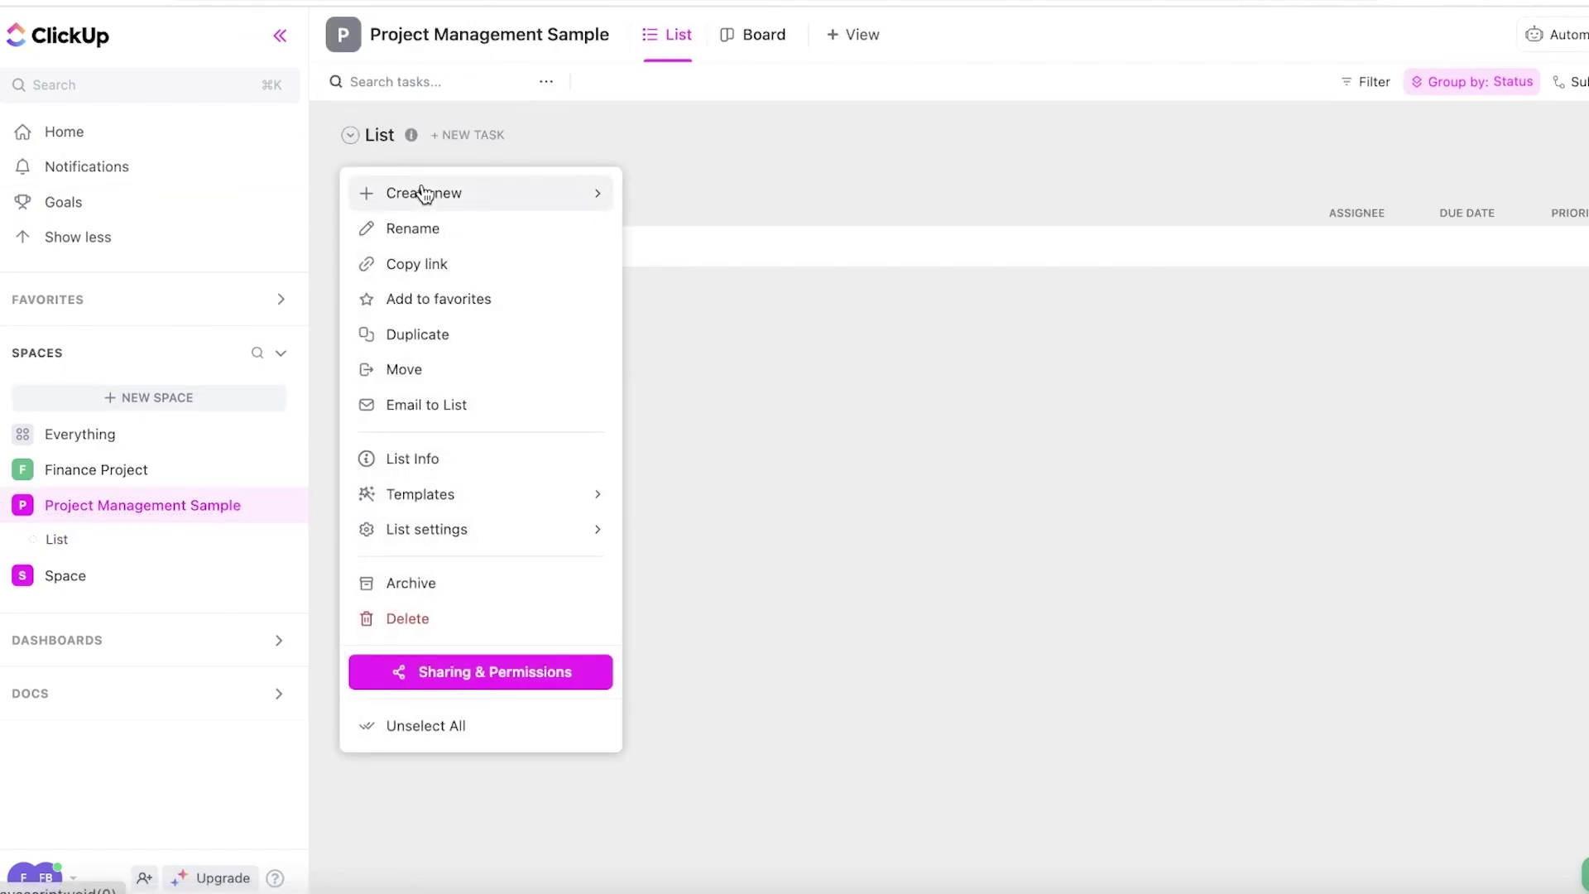
{"action": "left_click", "coordinate": [450, 230]}
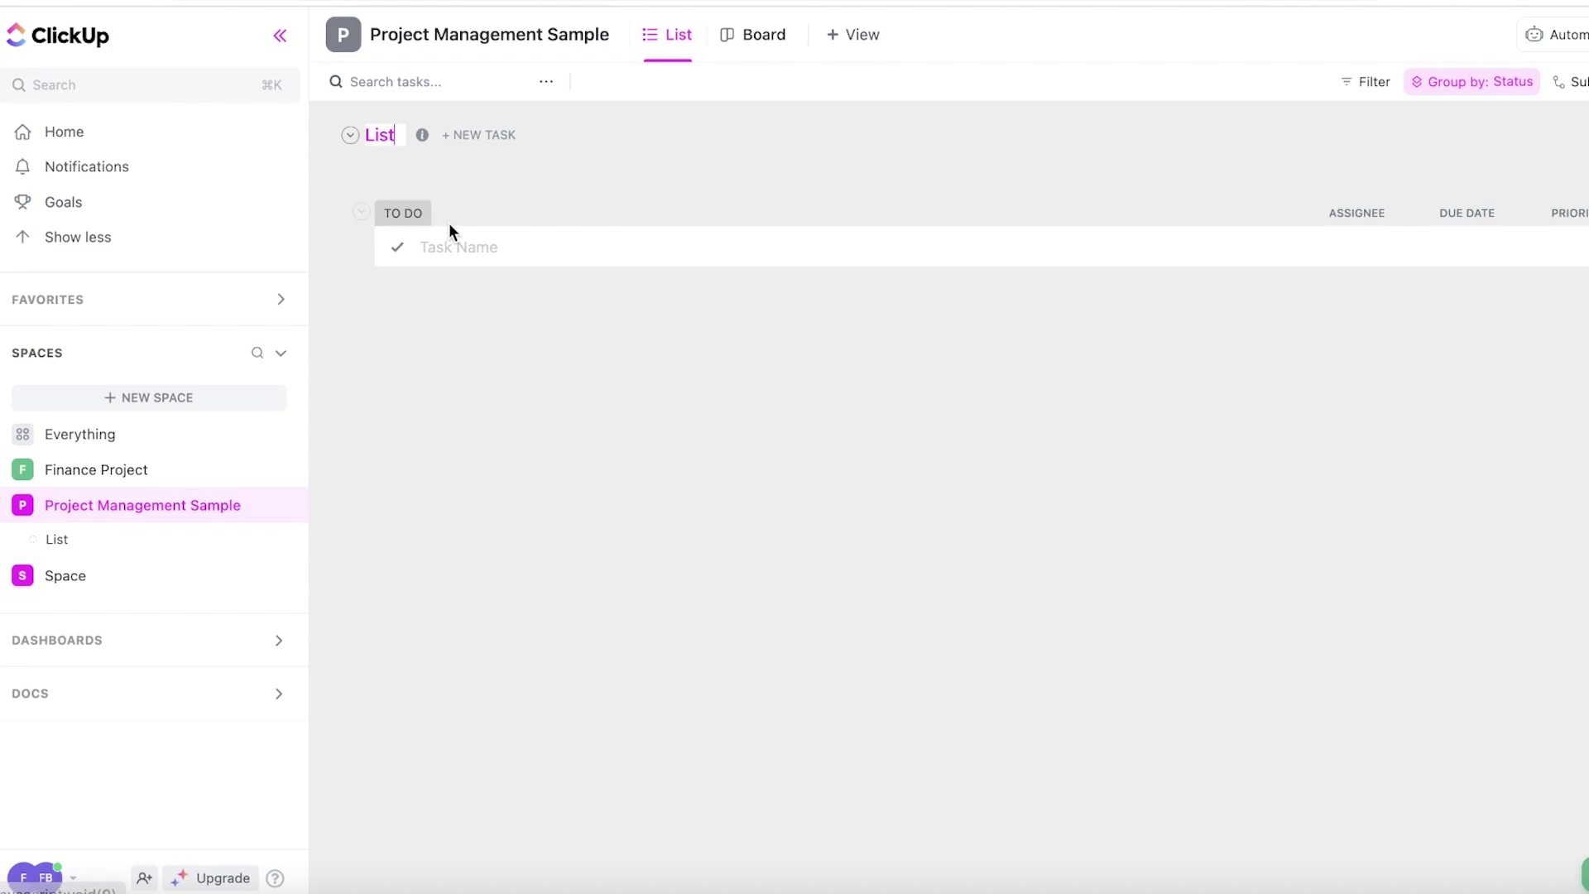
{"action": "key", "text": "BackSpace"}
{"action": "key", "text": "BackSpace"}
{"action": "key", "text": "BackSpace"}
{"action": "key", "text": "BackSpace"}
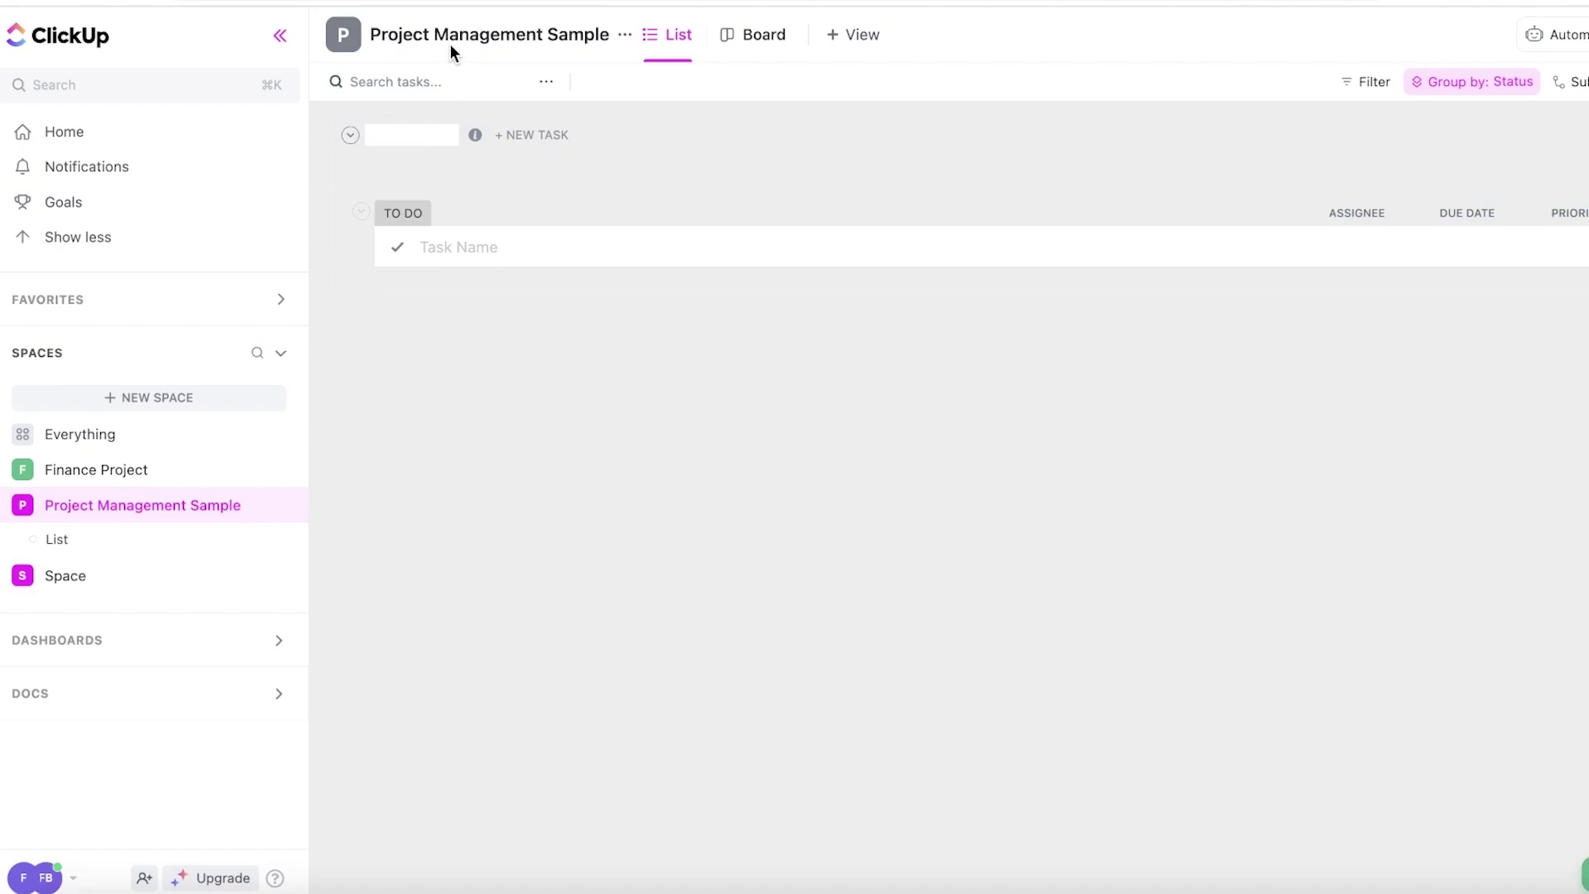
Step: Rename the space to Construction of Building and name its list Location Ideas
{"action": "right_click", "coordinate": [255, 509]}
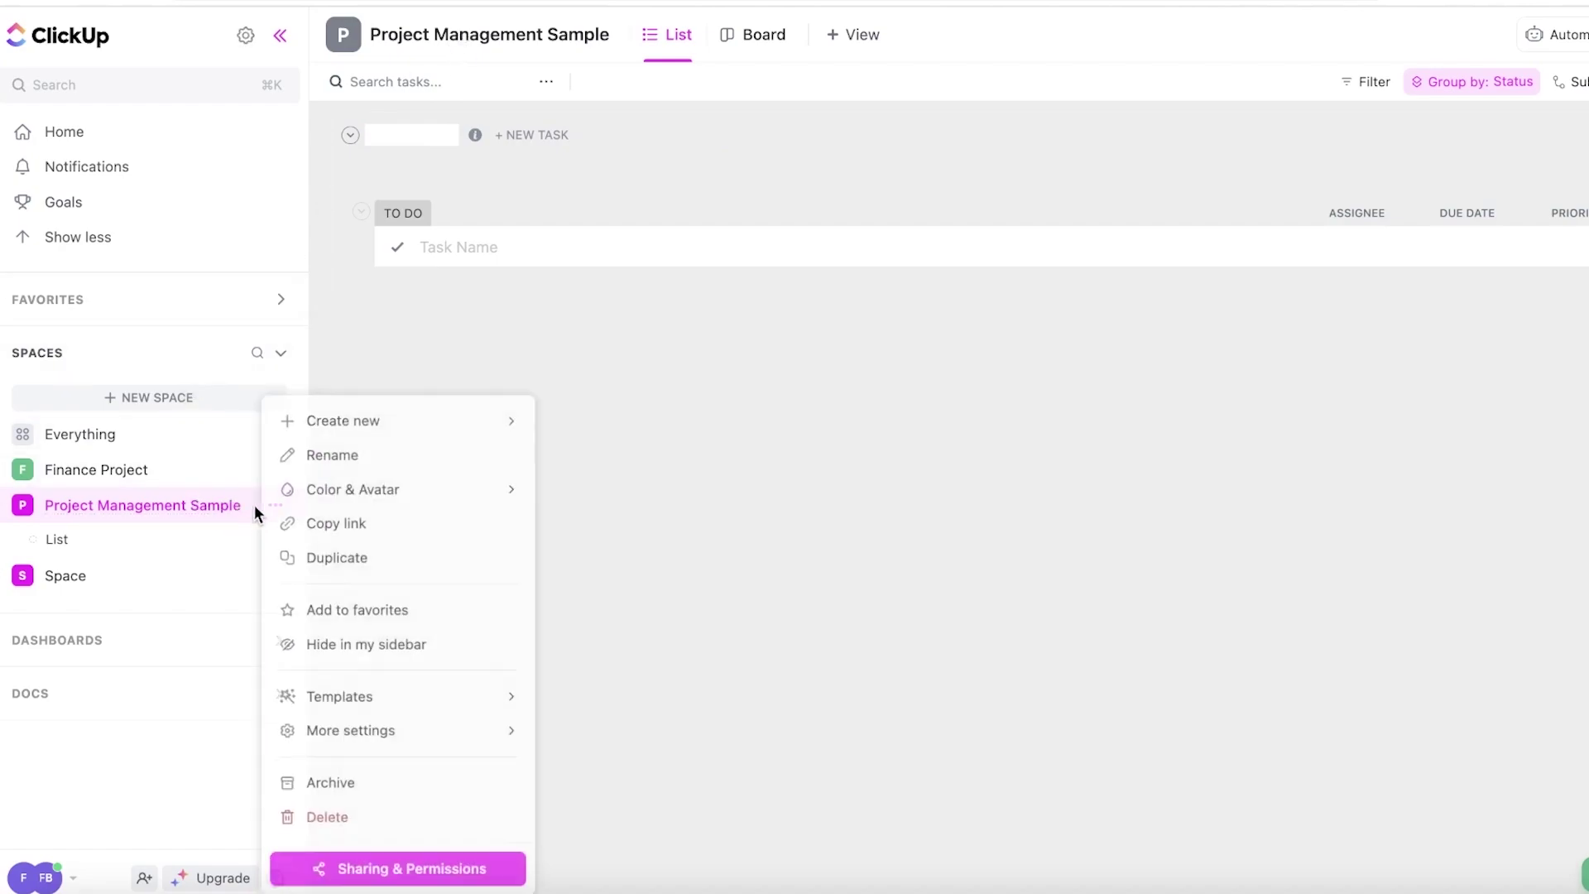
{"action": "left_click", "coordinate": [342, 452]}
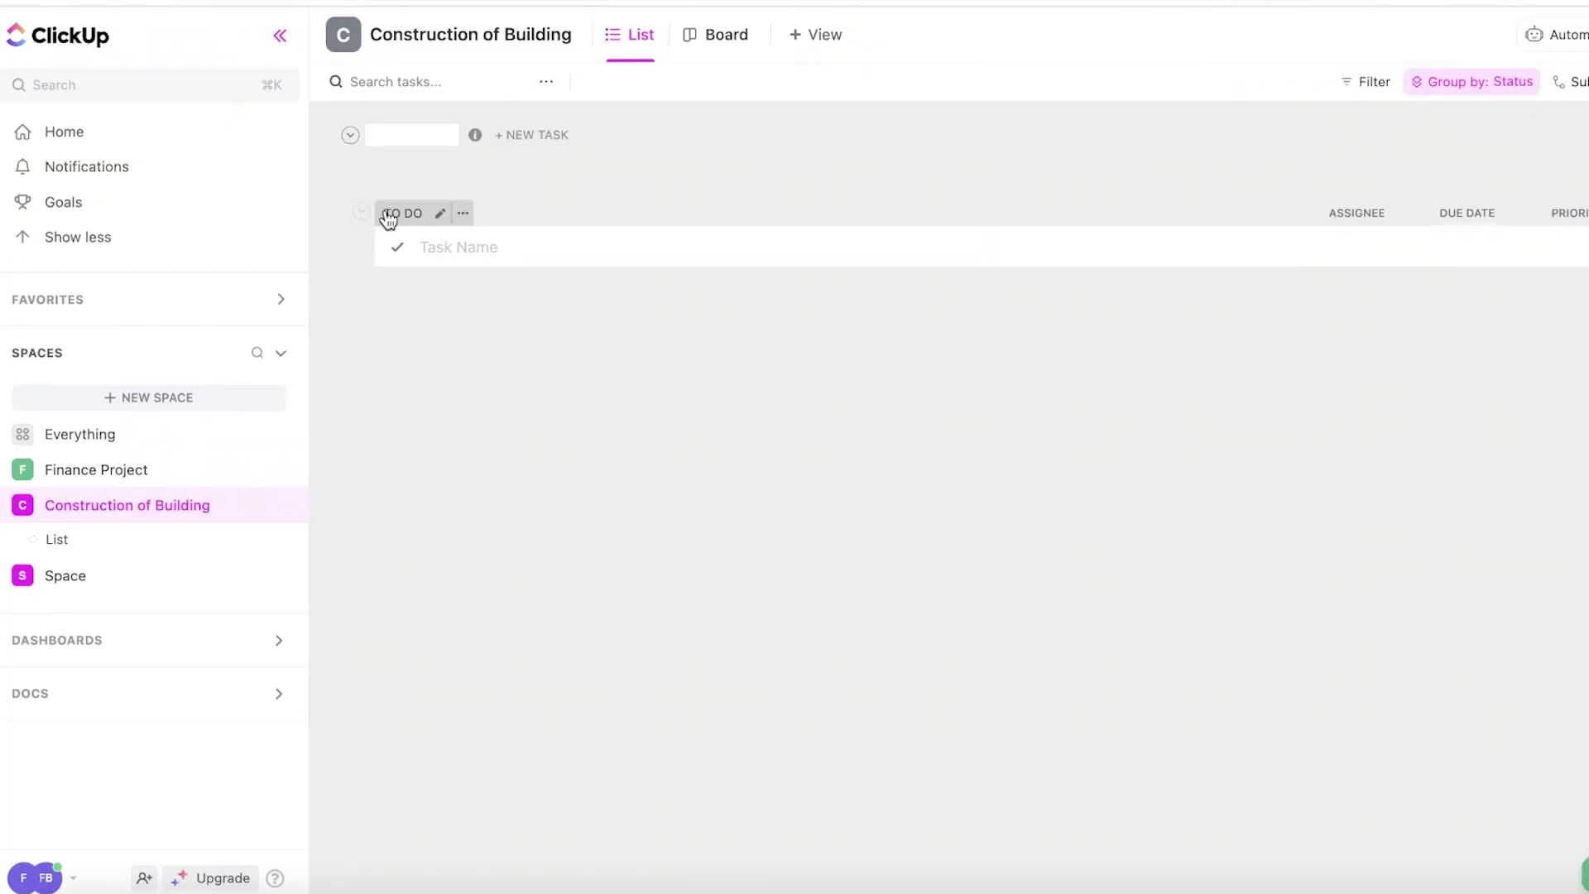
{"action": "left_click", "coordinate": [425, 138]}
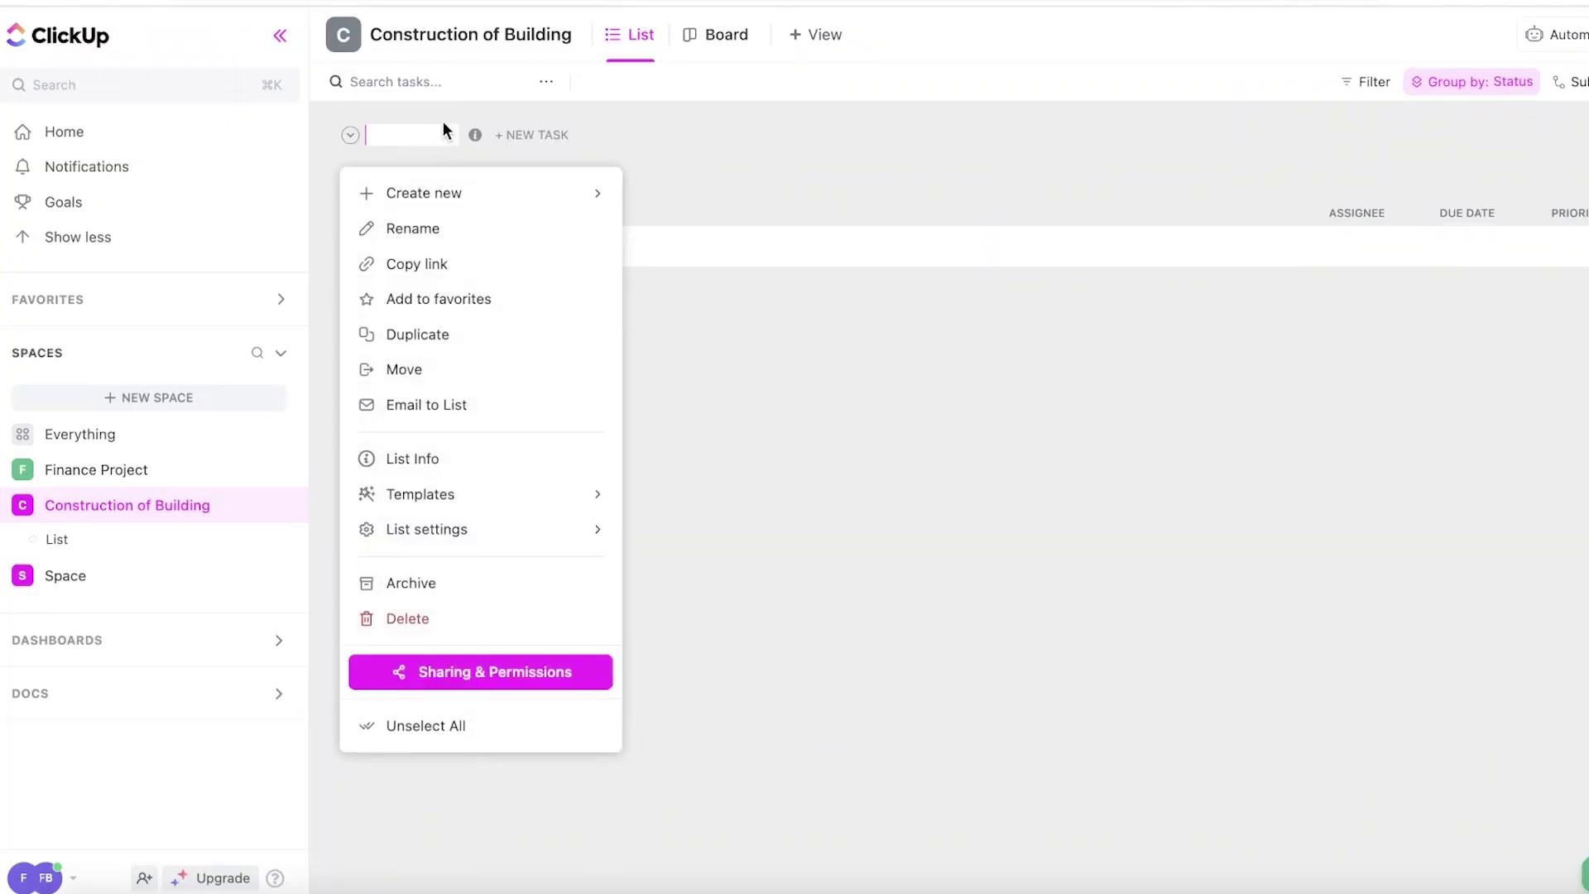
{"action": "left_click", "coordinate": [756, 252]}
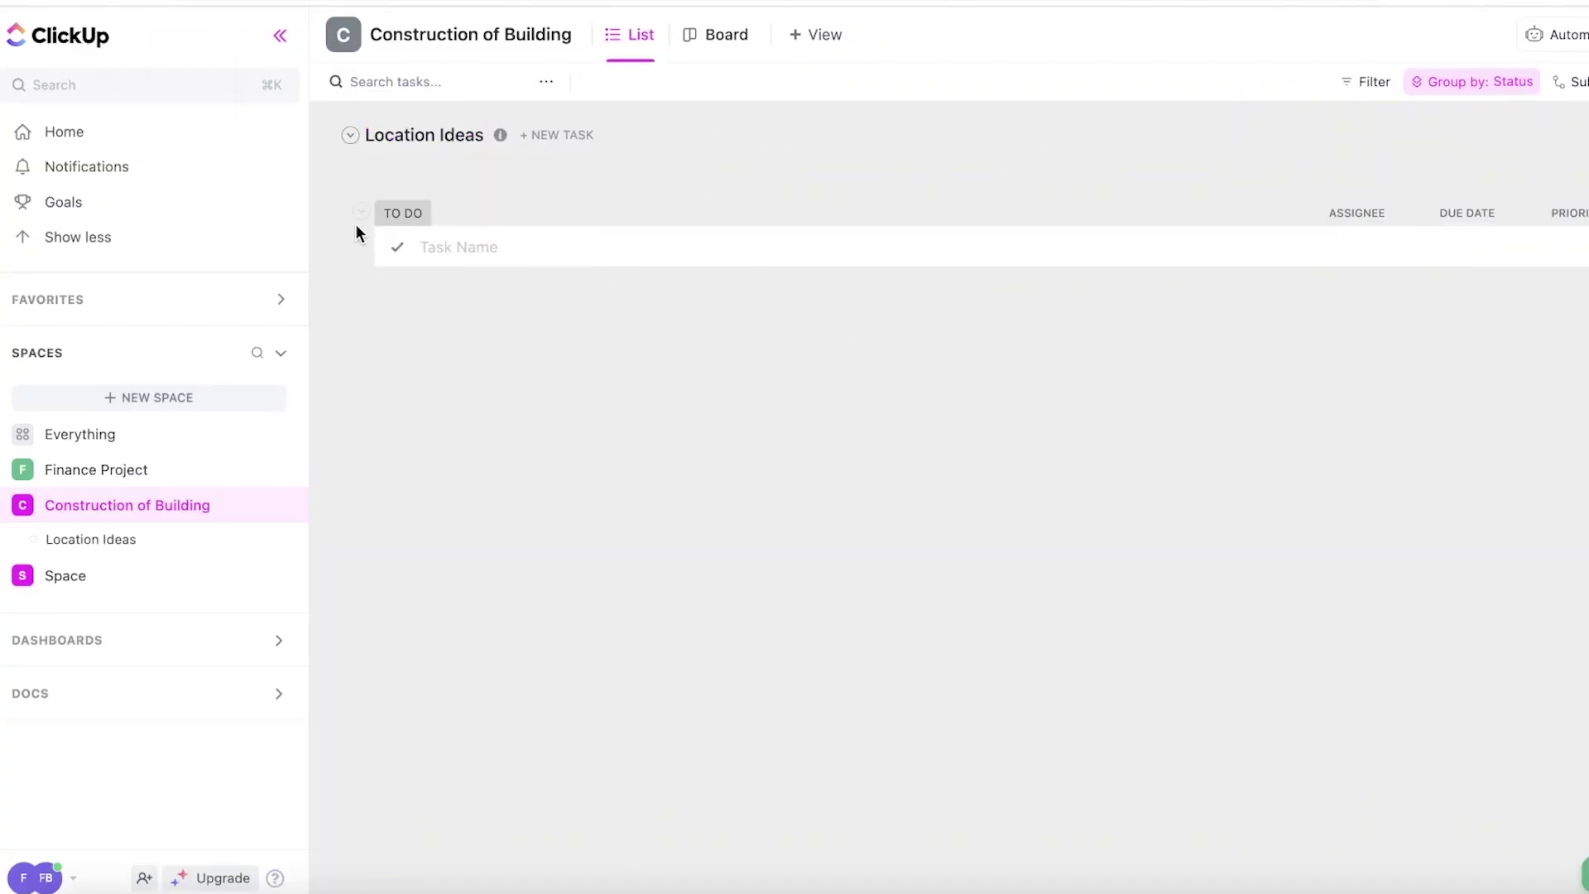
Step: Add the task 'Visit location 1' under To Do in Location Ideas
{"action": "left_click", "coordinate": [453, 246]}
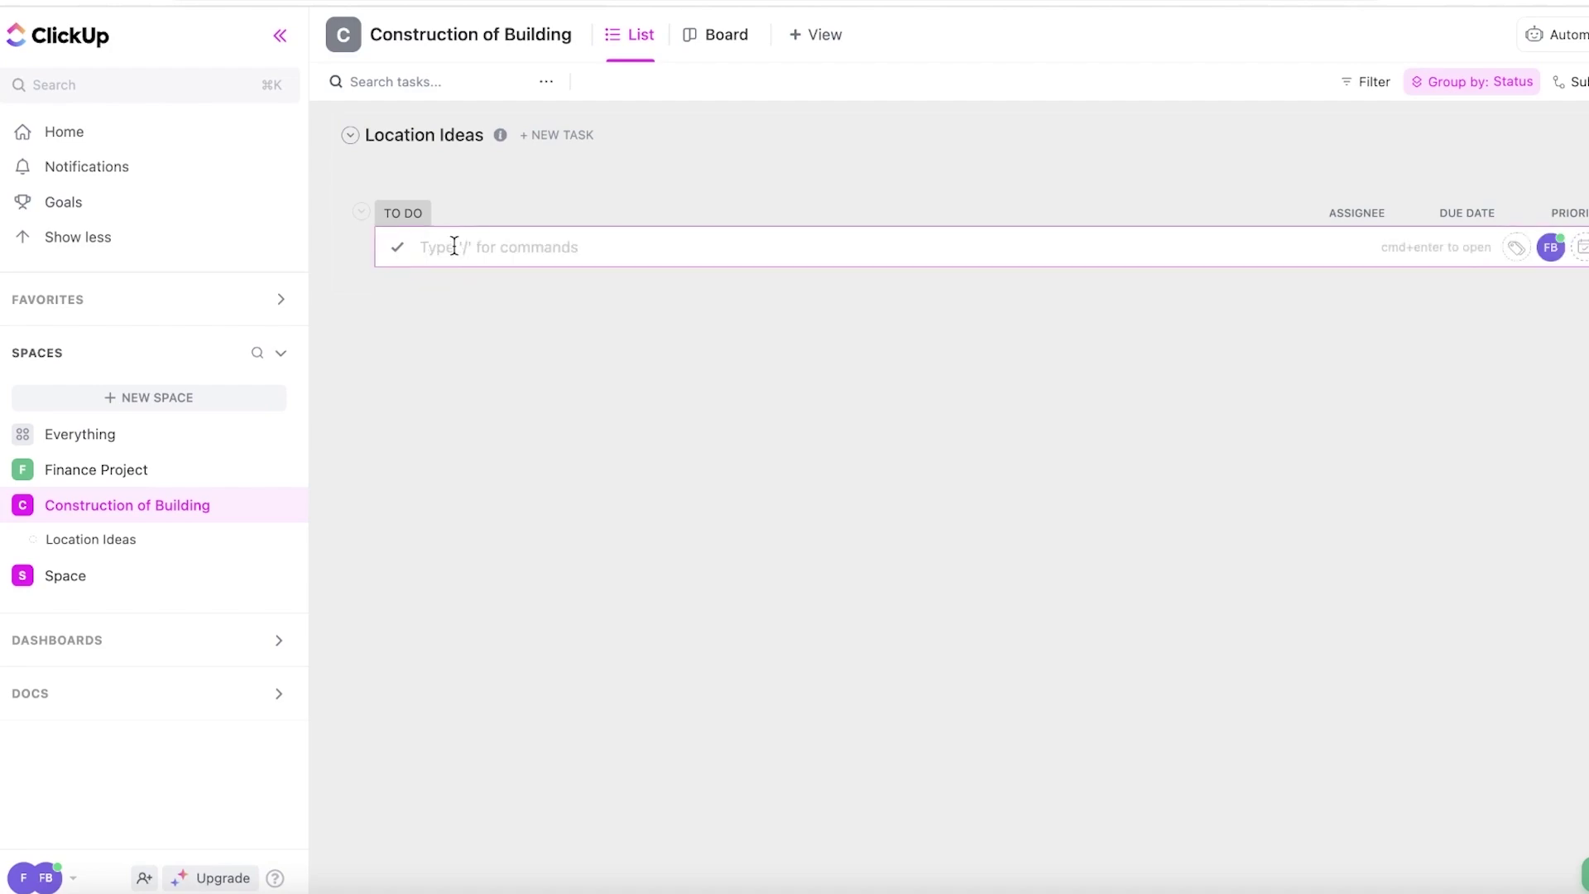
{"action": "type", "text": "Visit location 1"}
{"action": "key", "text": "Return"}
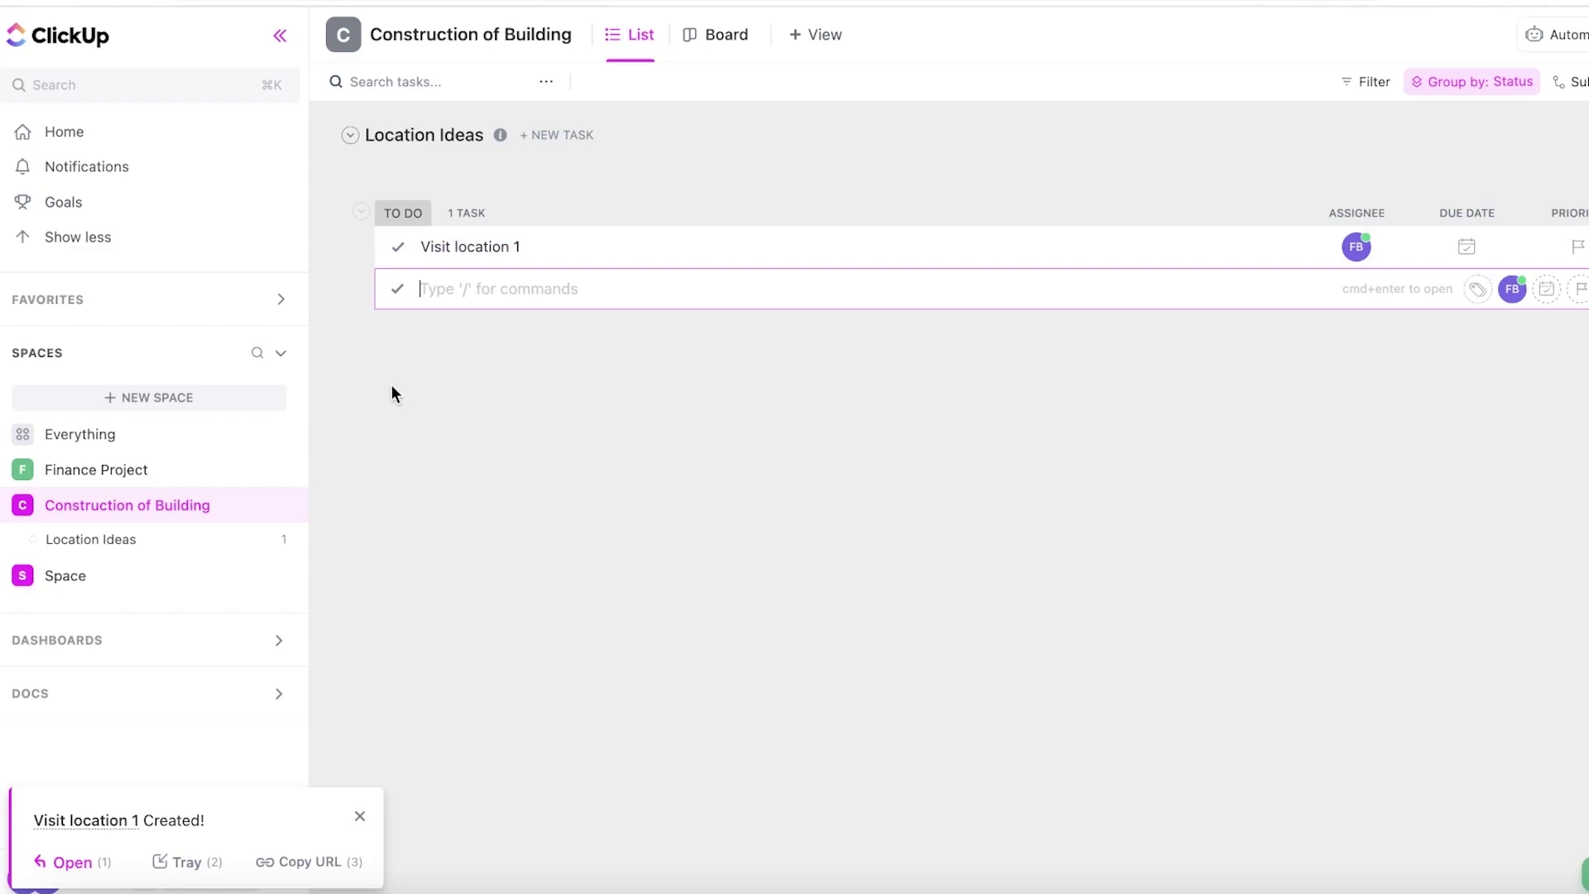
{"action": "left_click", "coordinate": [414, 373]}
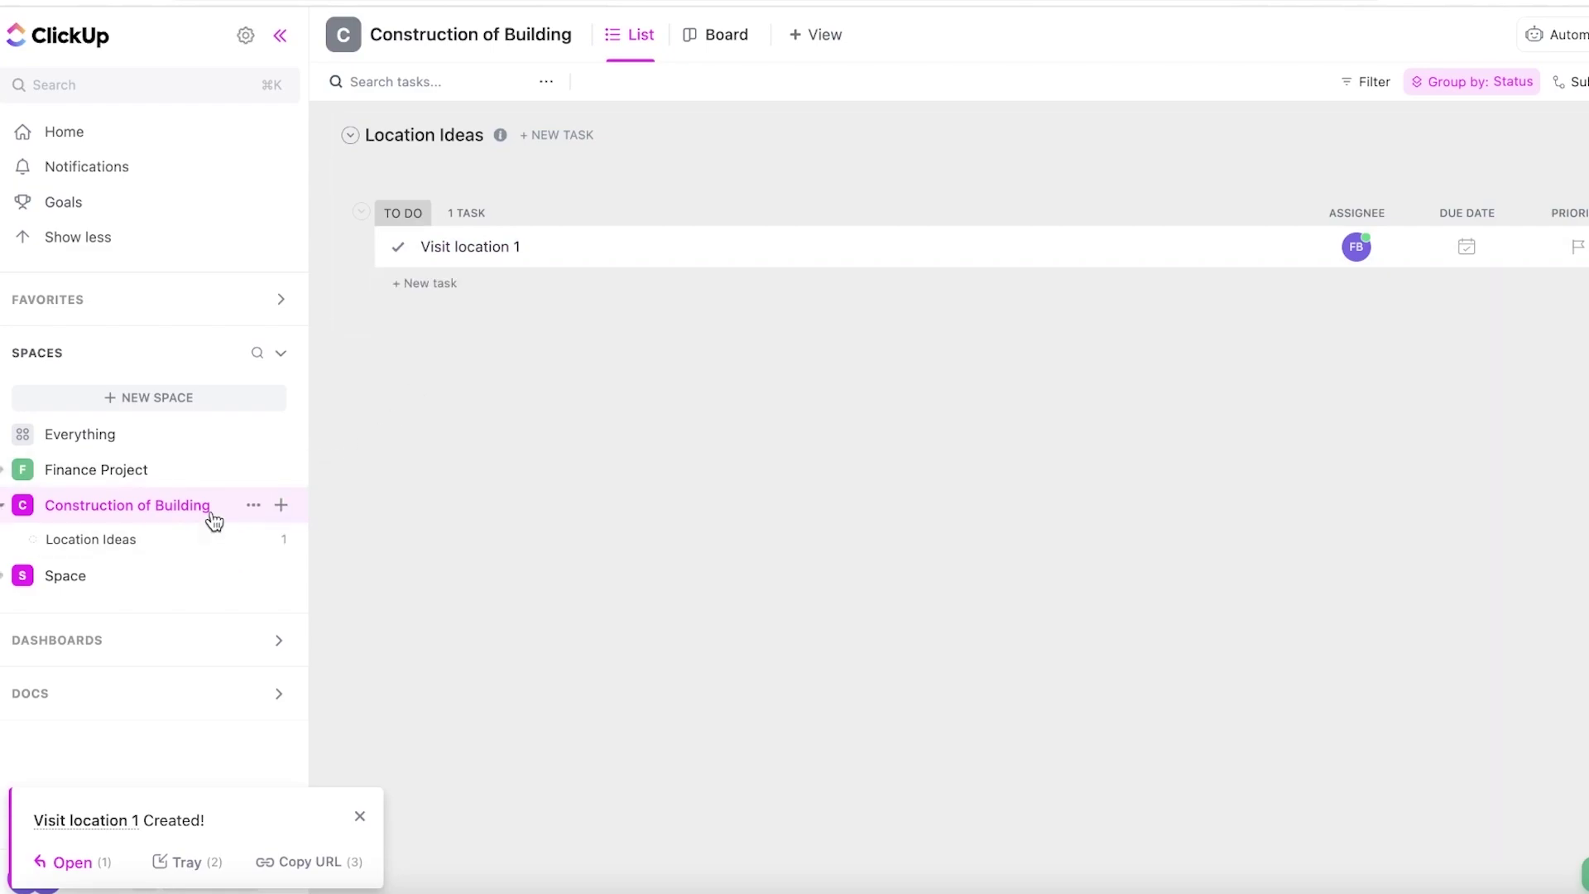
Step: Create a second list typed as 'Architects' in Construction of Building and open it
{"action": "left_click", "coordinate": [280, 506]}
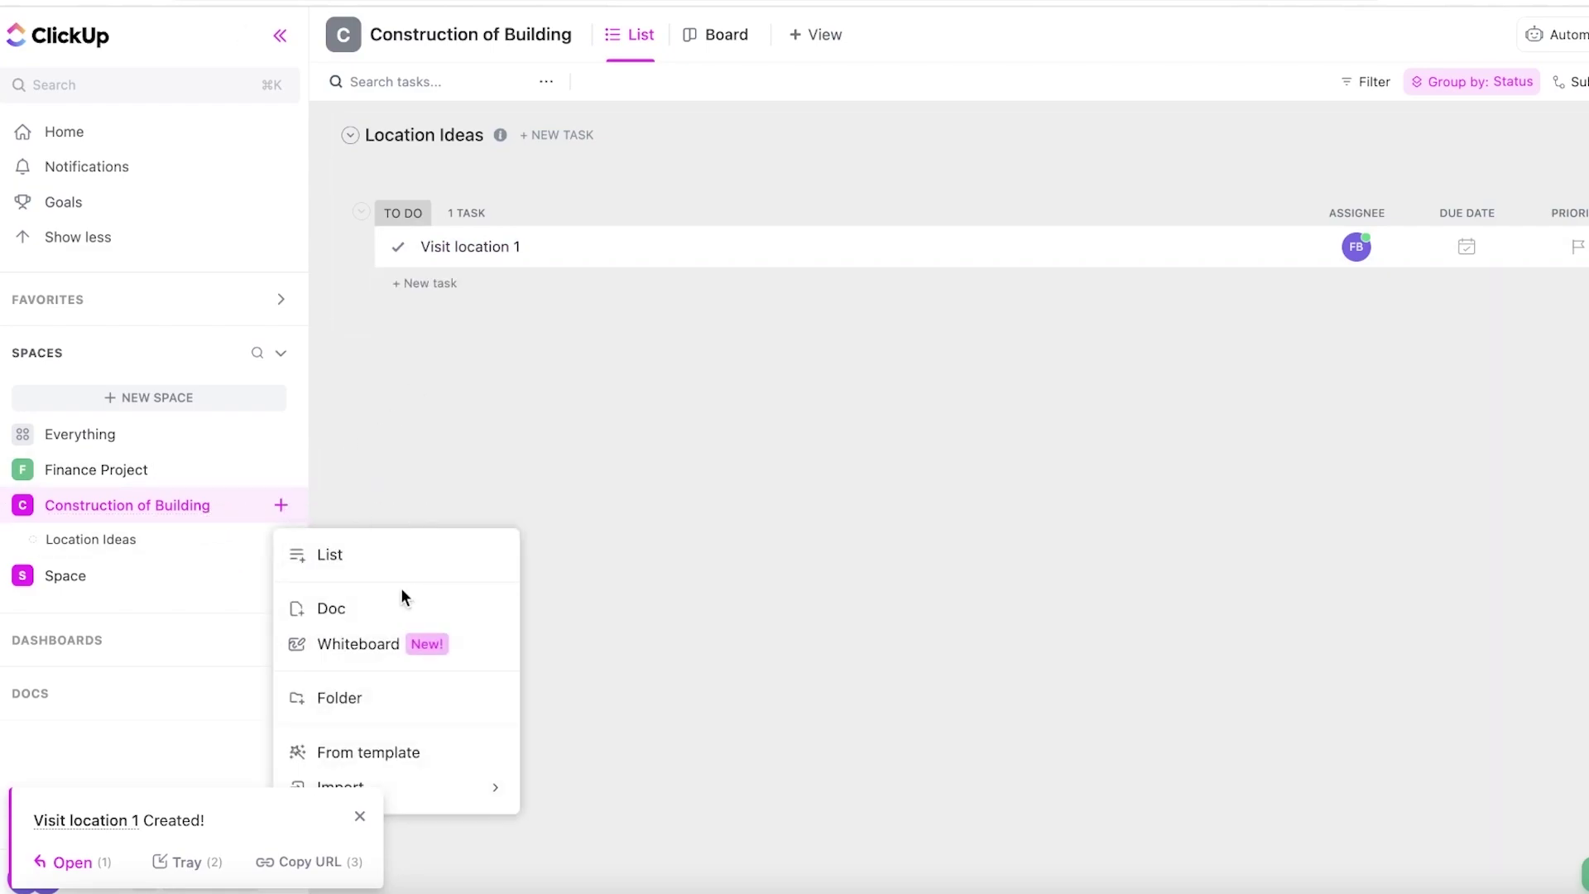
{"action": "left_click", "coordinate": [429, 553]}
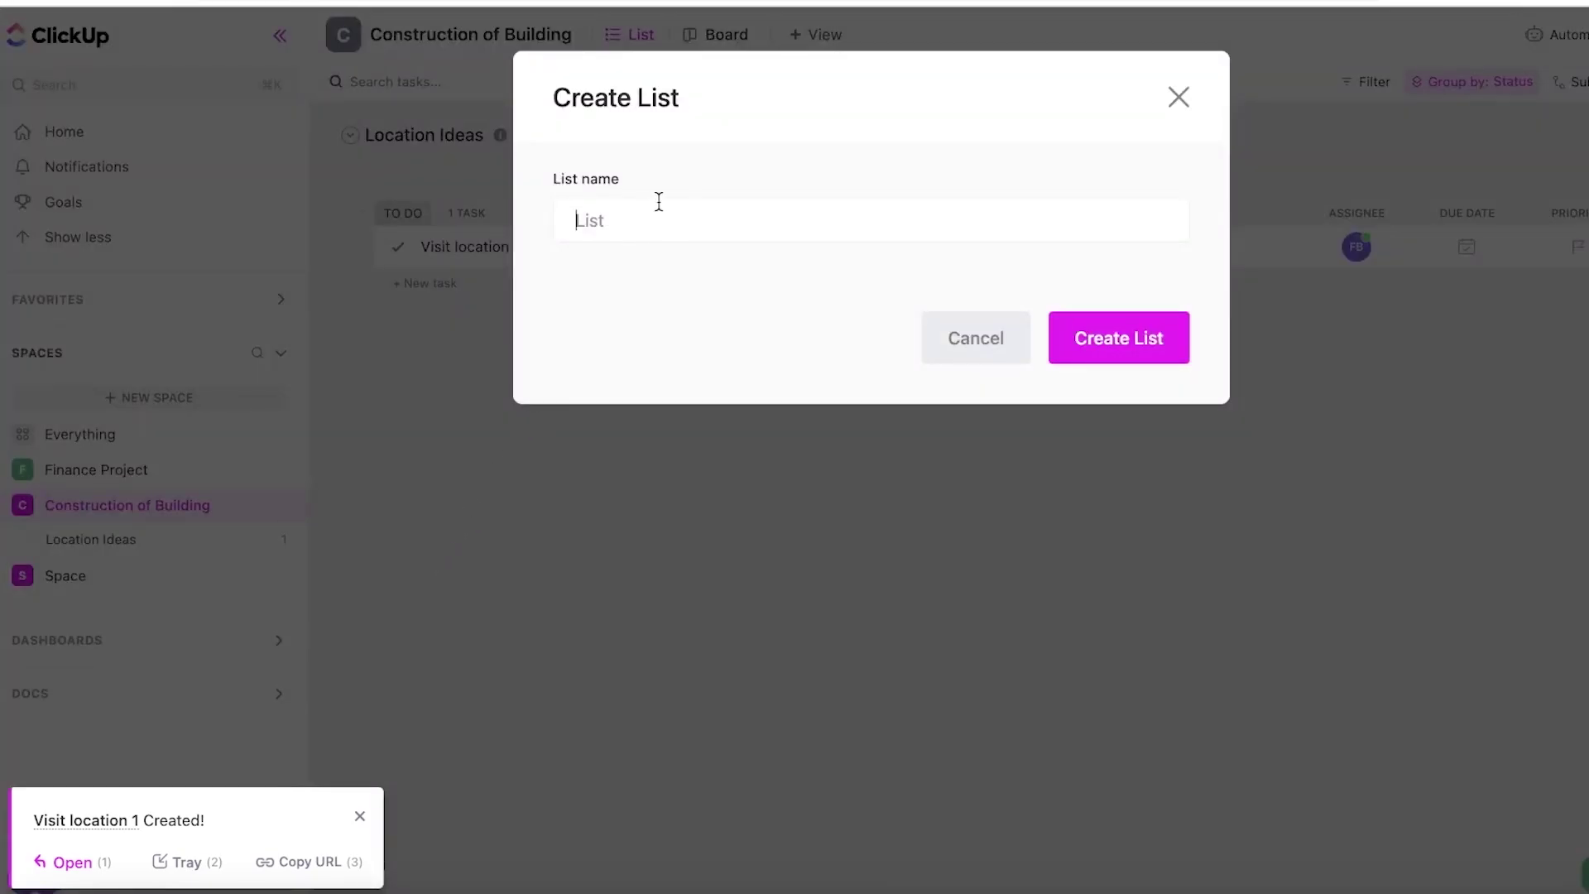
{"action": "type", "text": "Architects"}
{"action": "key", "text": "Return"}
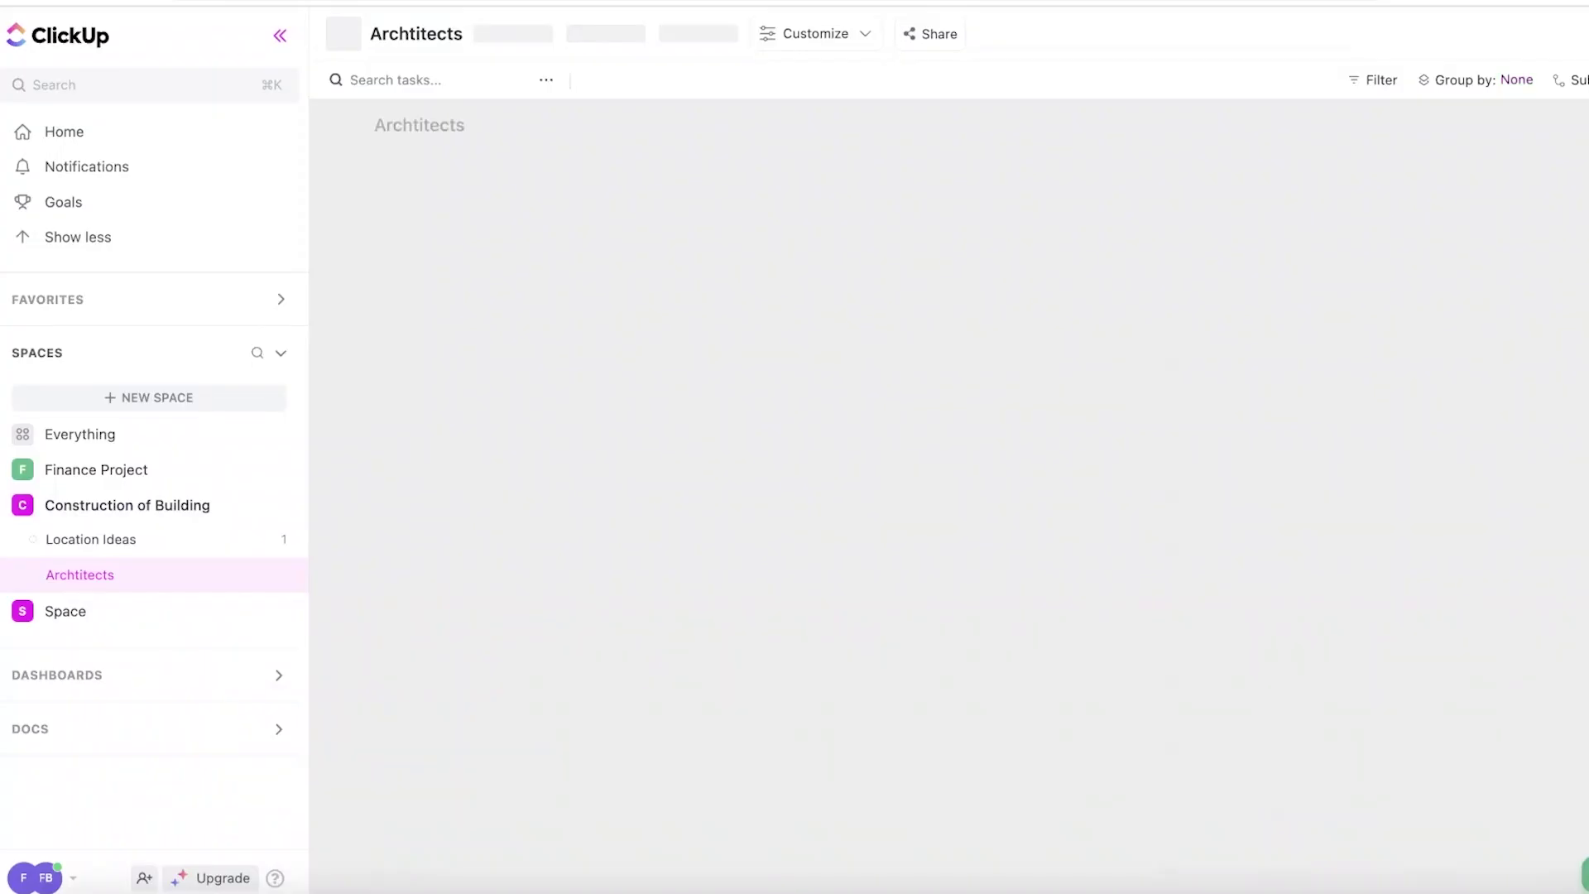
{"action": "left_click", "coordinate": [113, 514]}
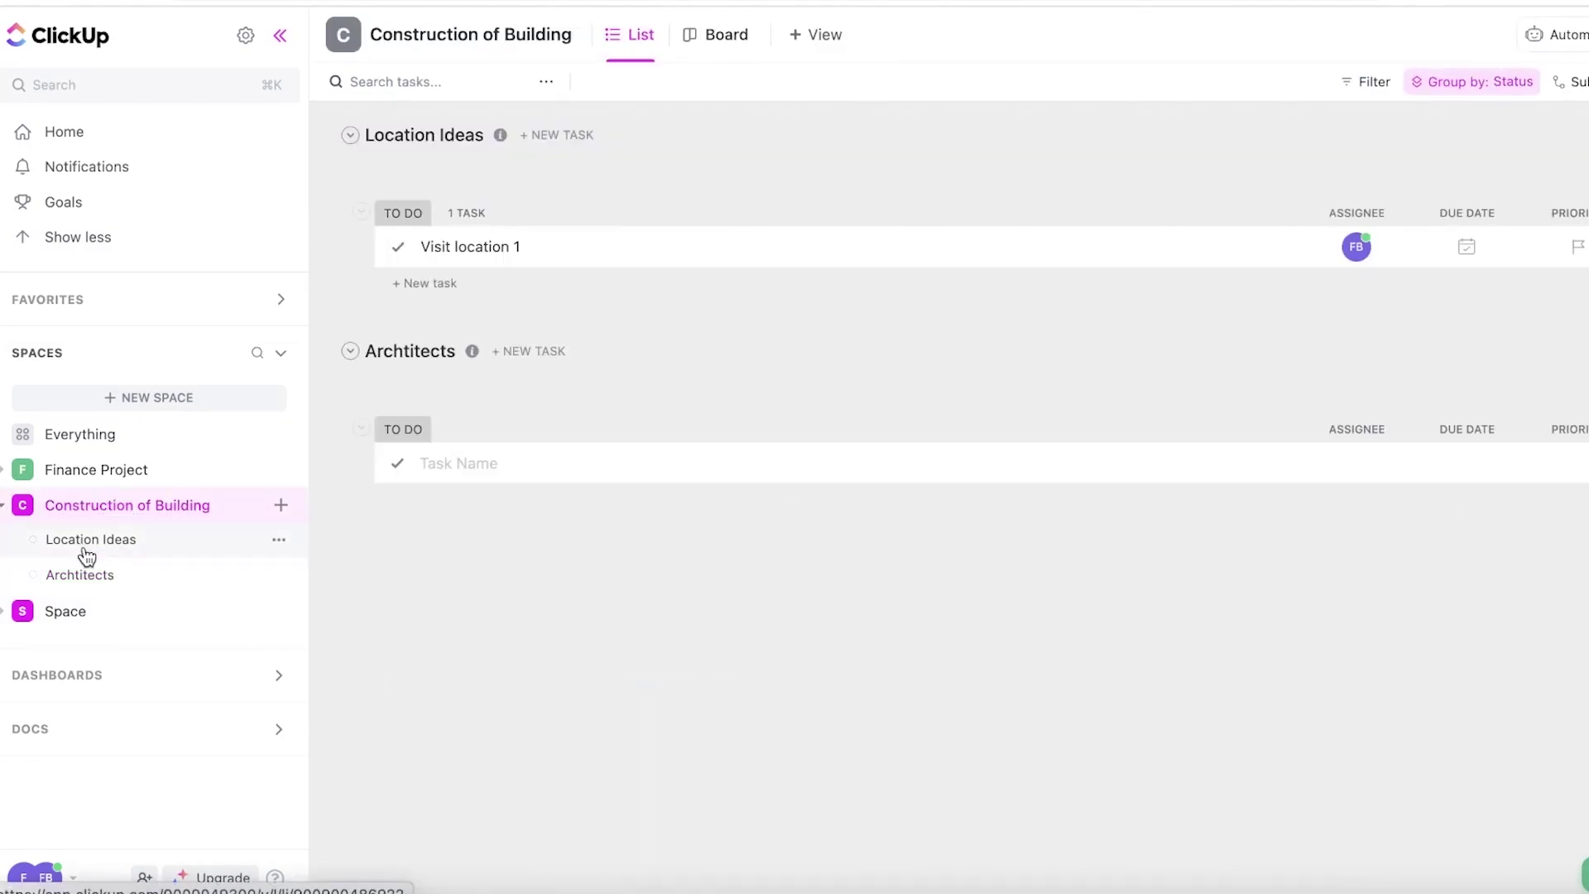
{"action": "left_click", "coordinate": [87, 546]}
{"action": "left_click", "coordinate": [91, 577]}
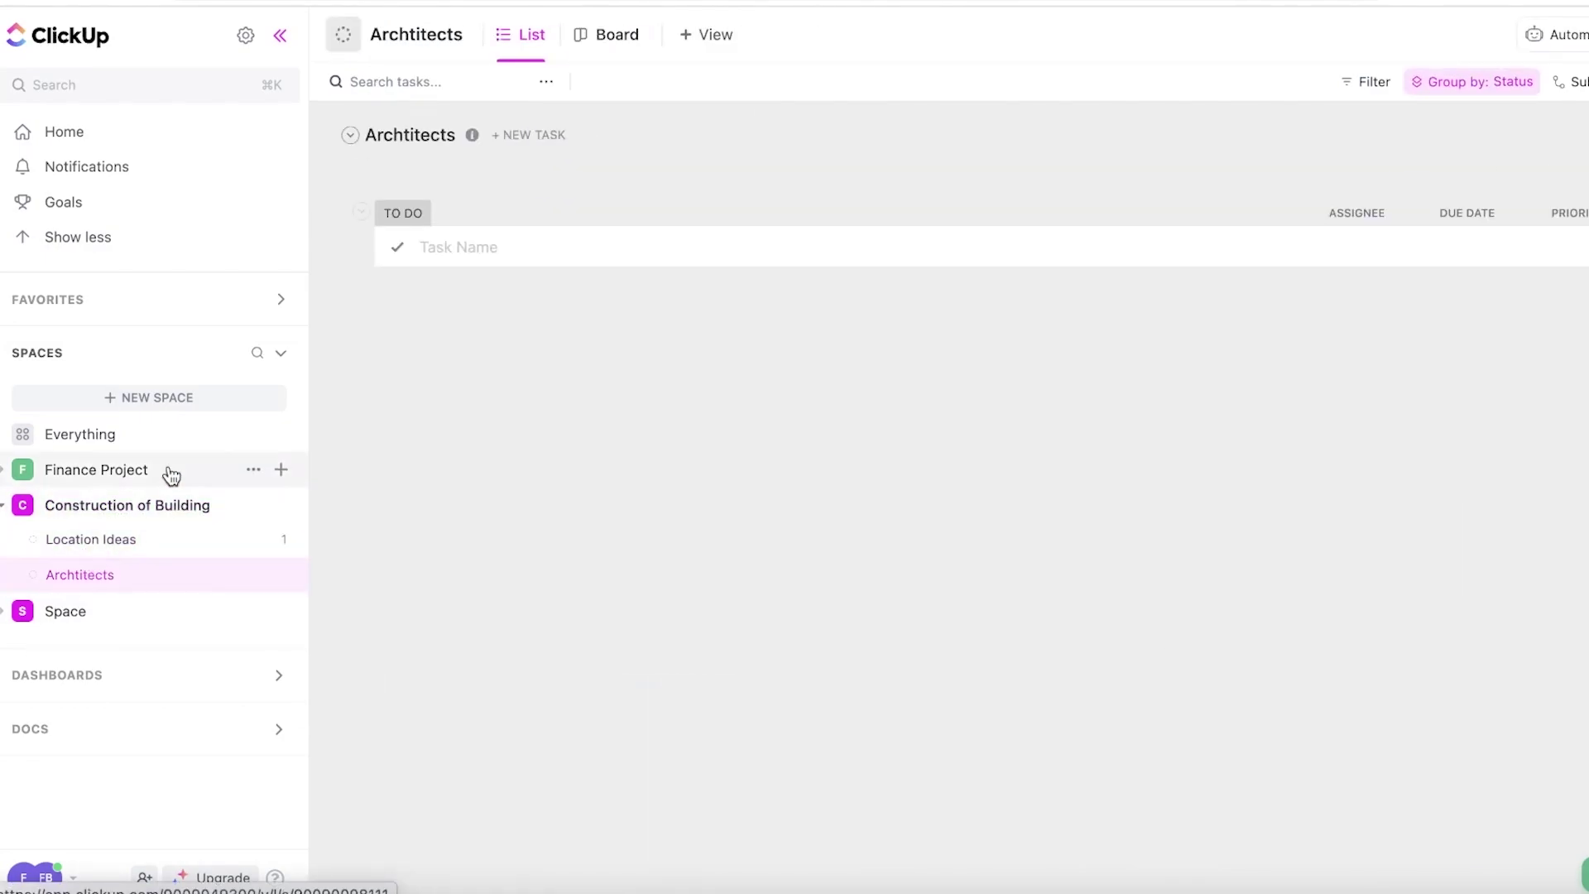
Step: Add a POTENTIAL status to the Archtitects list only, then return to the space overview
{"action": "left_click", "coordinate": [461, 213]}
{"action": "left_click", "coordinate": [460, 214]}
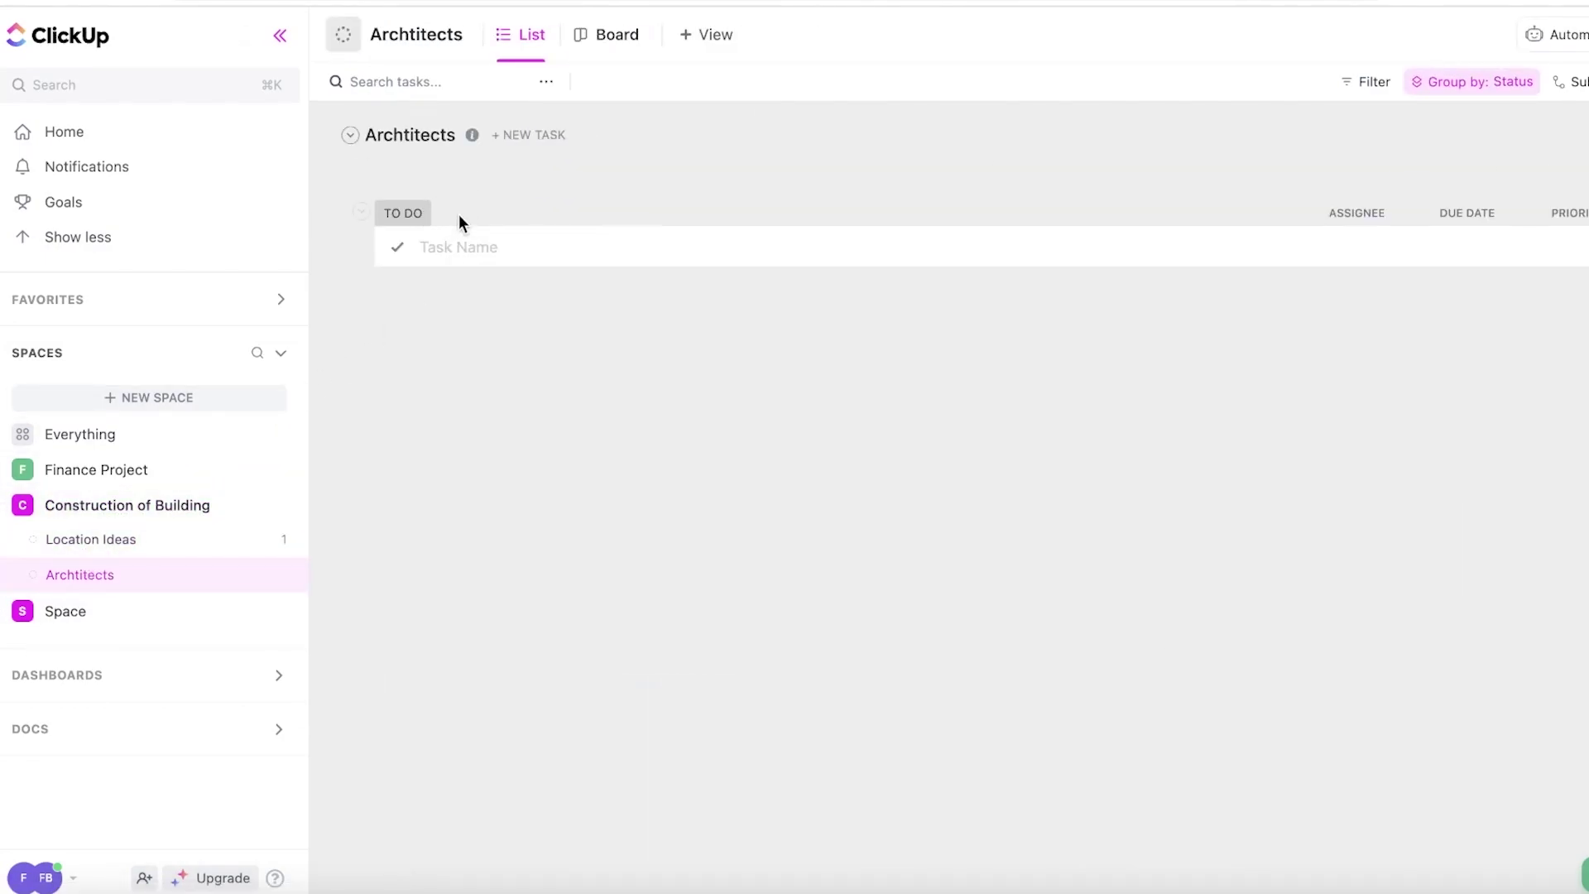
{"action": "left_click", "coordinate": [470, 215]}
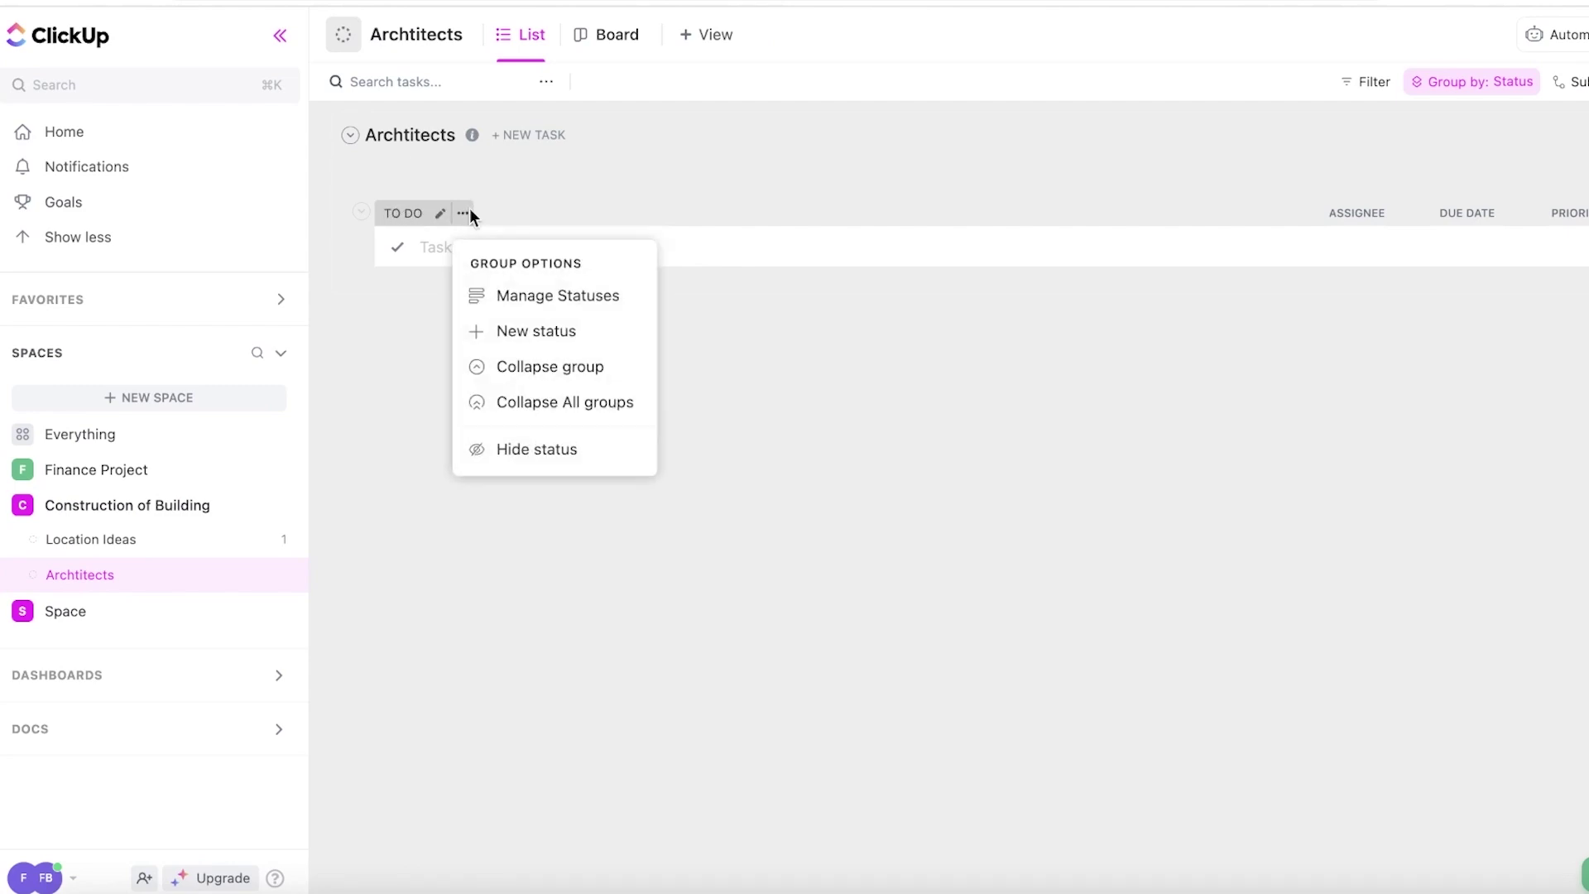
{"action": "left_click", "coordinate": [518, 331]}
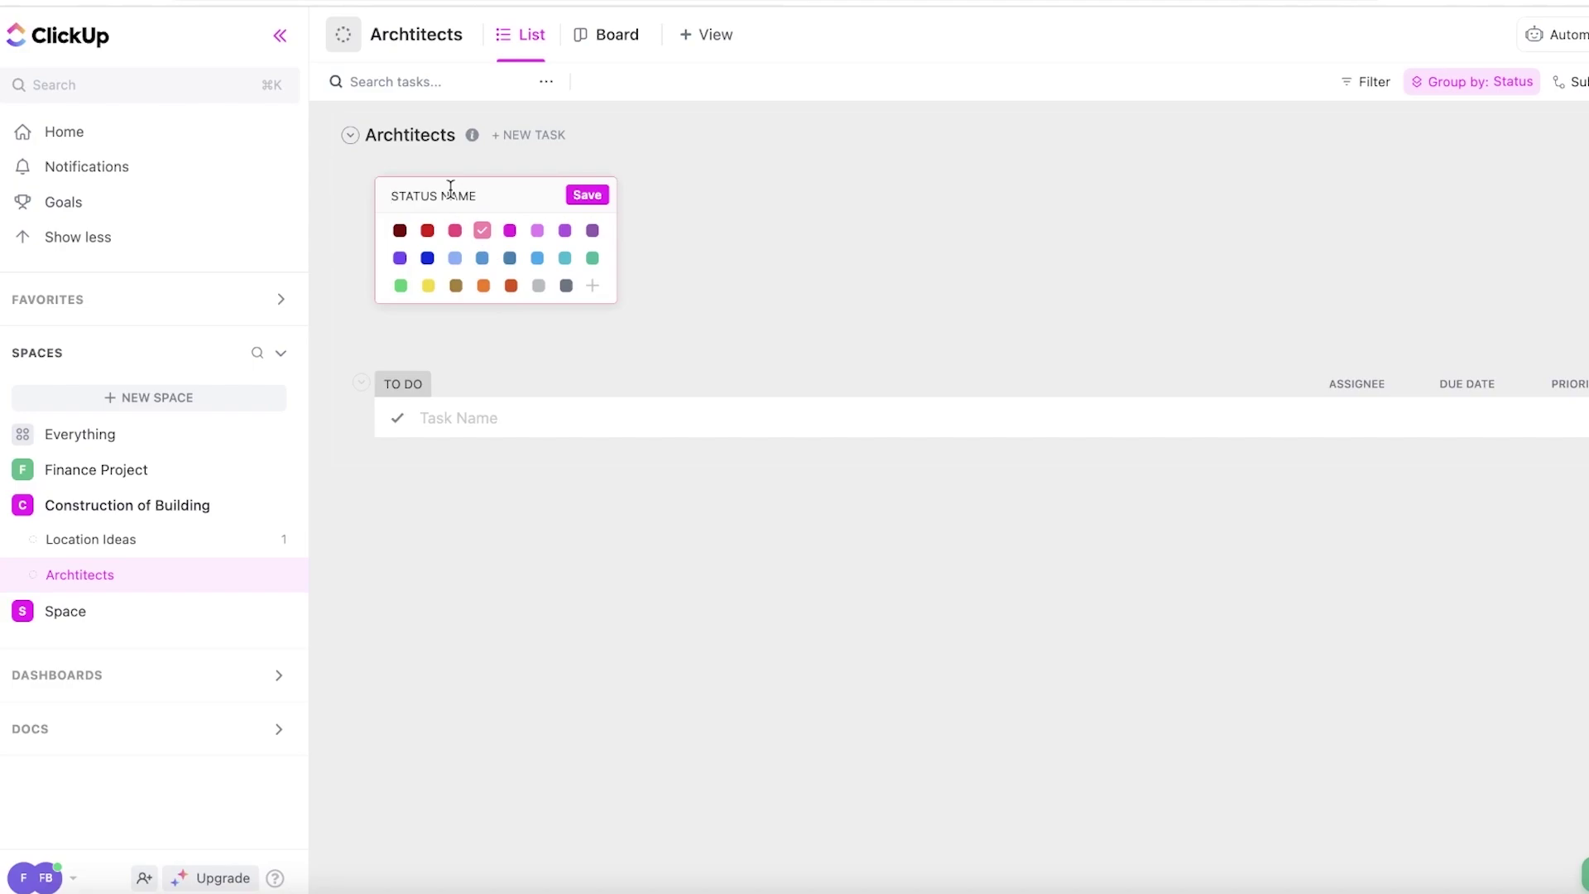
{"action": "key", "text": "Return"}
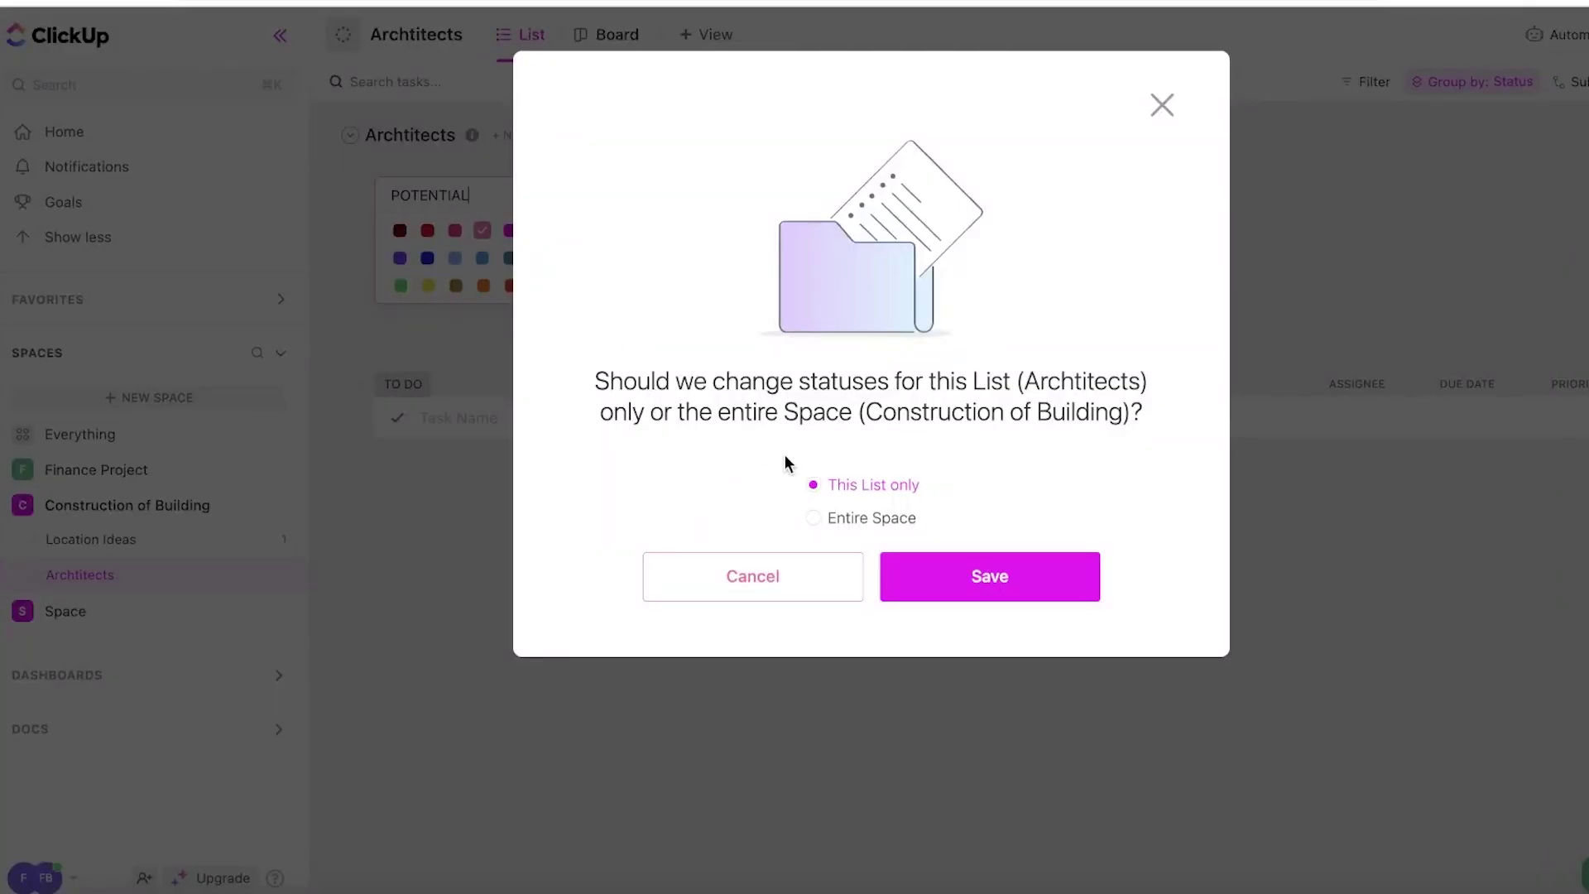
{"action": "left_click", "coordinate": [993, 578]}
{"action": "left_click", "coordinate": [515, 249]}
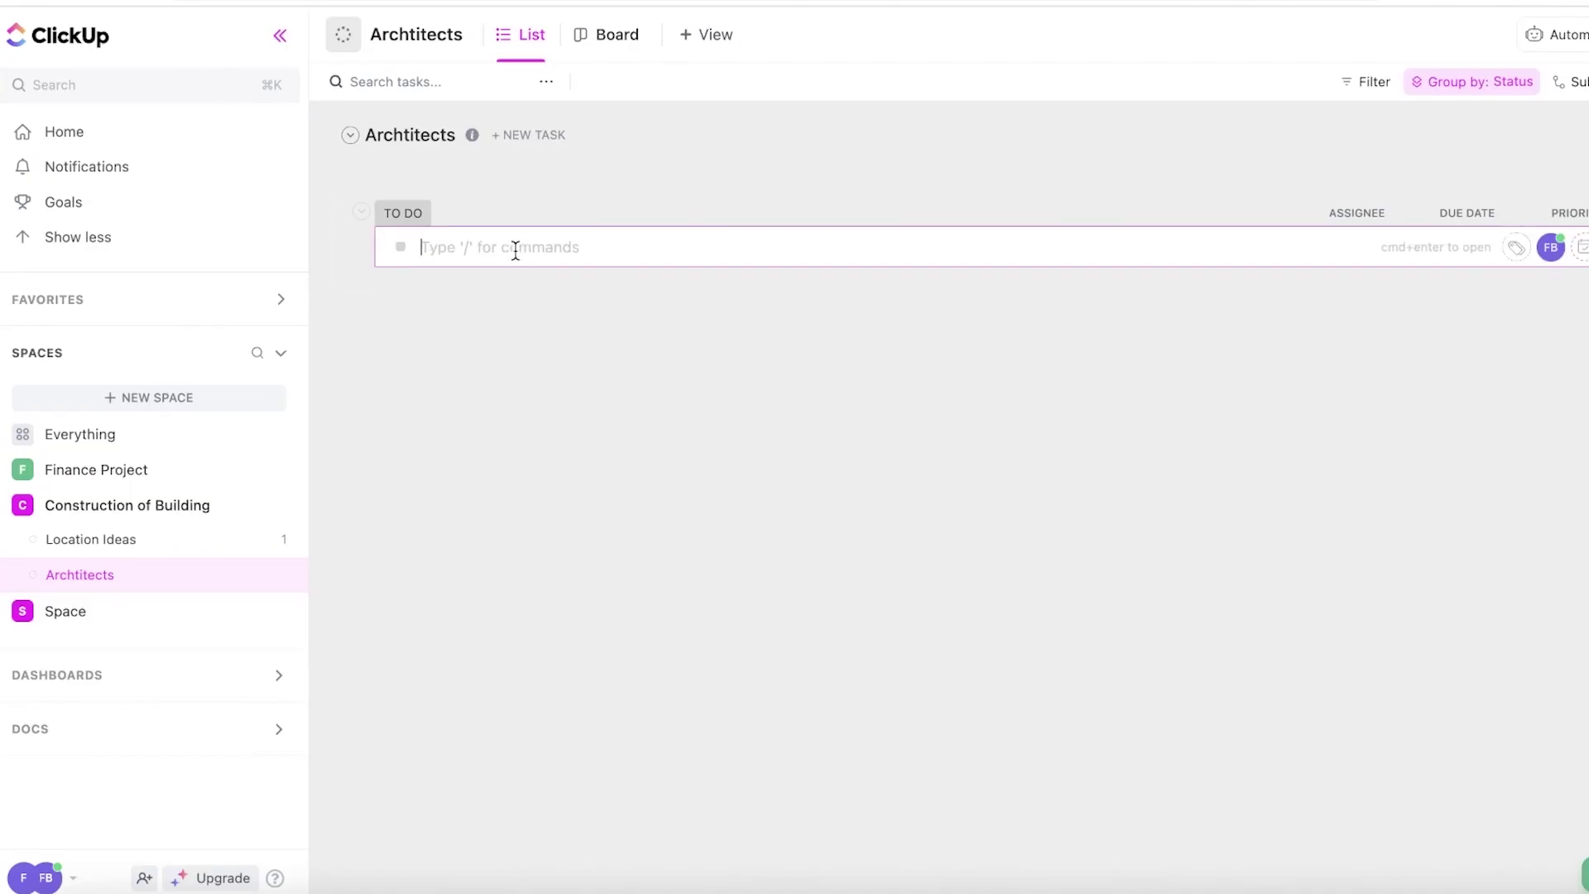
{"action": "left_click", "coordinate": [462, 212]}
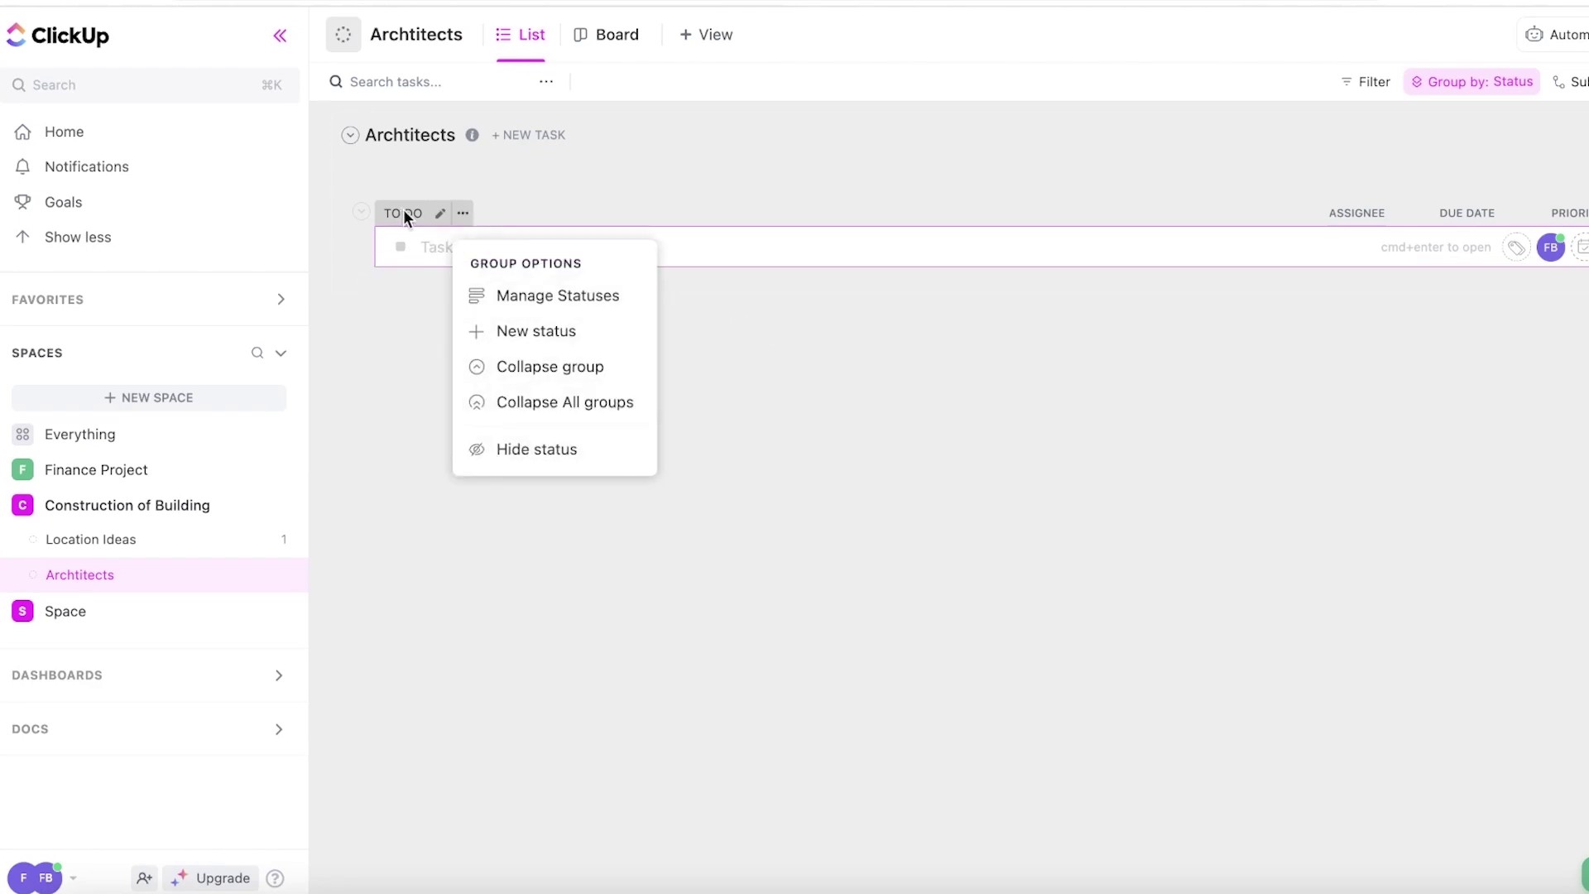
{"action": "left_click", "coordinate": [763, 248]}
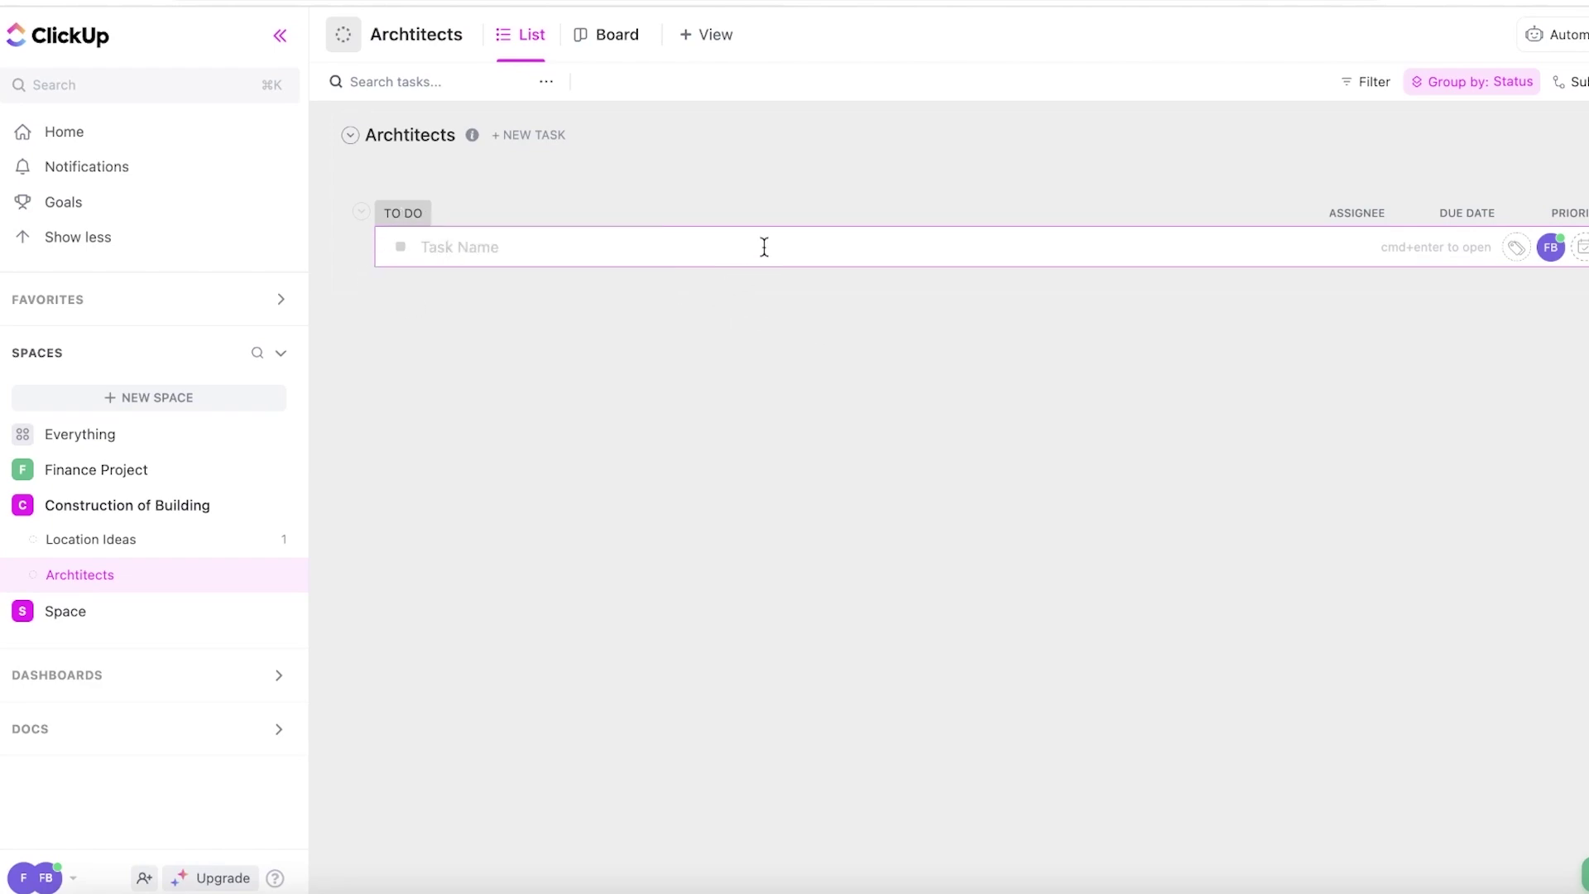
{"action": "left_click", "coordinate": [98, 508]}
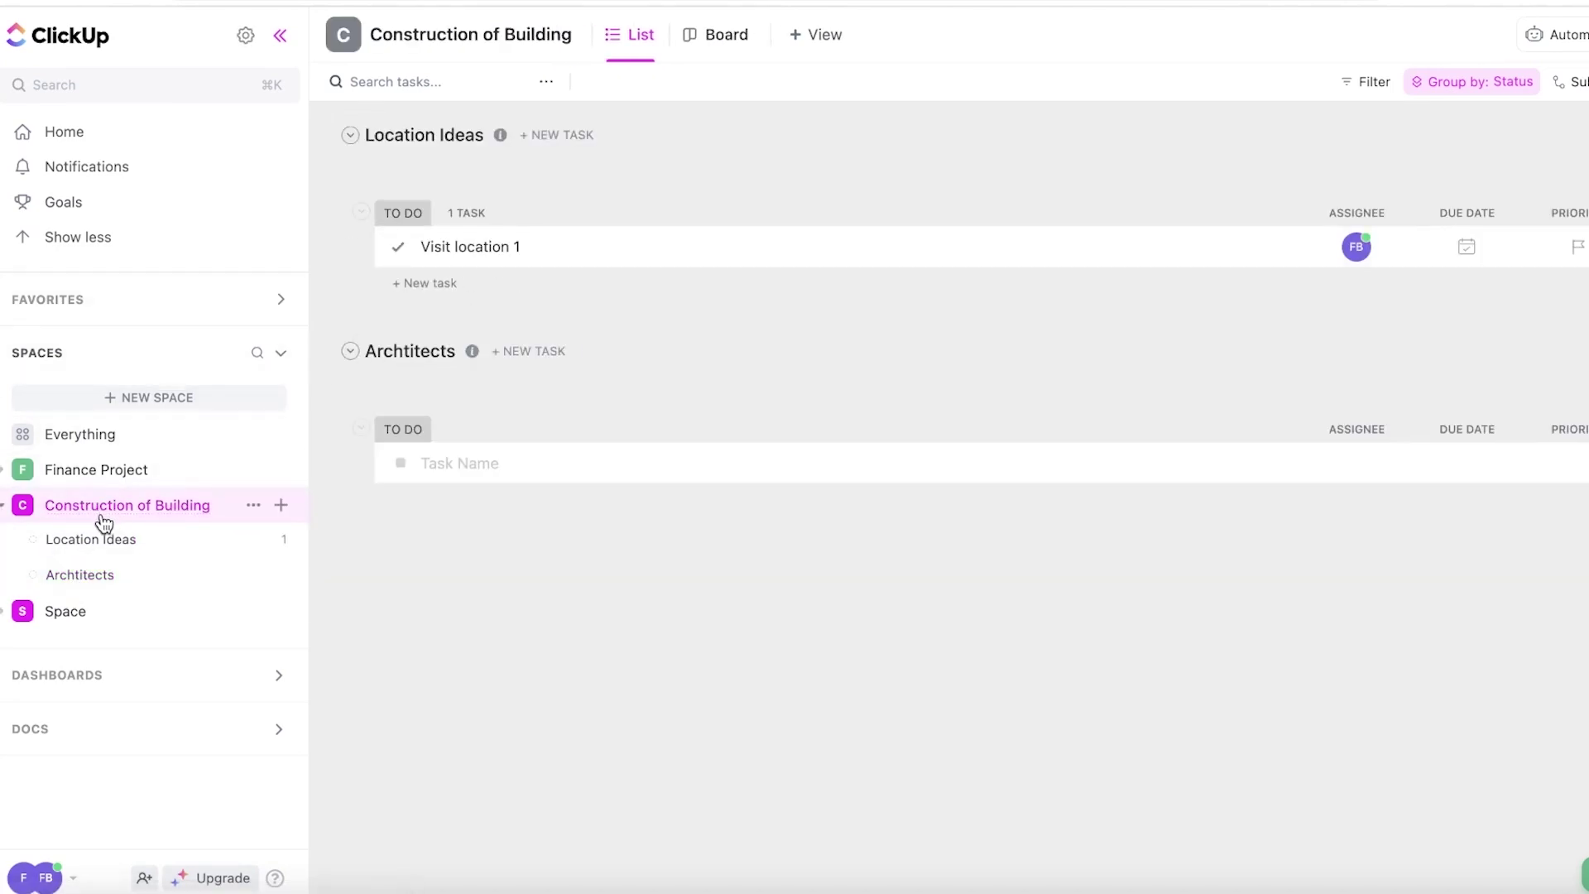
{"action": "left_click", "coordinate": [104, 513]}
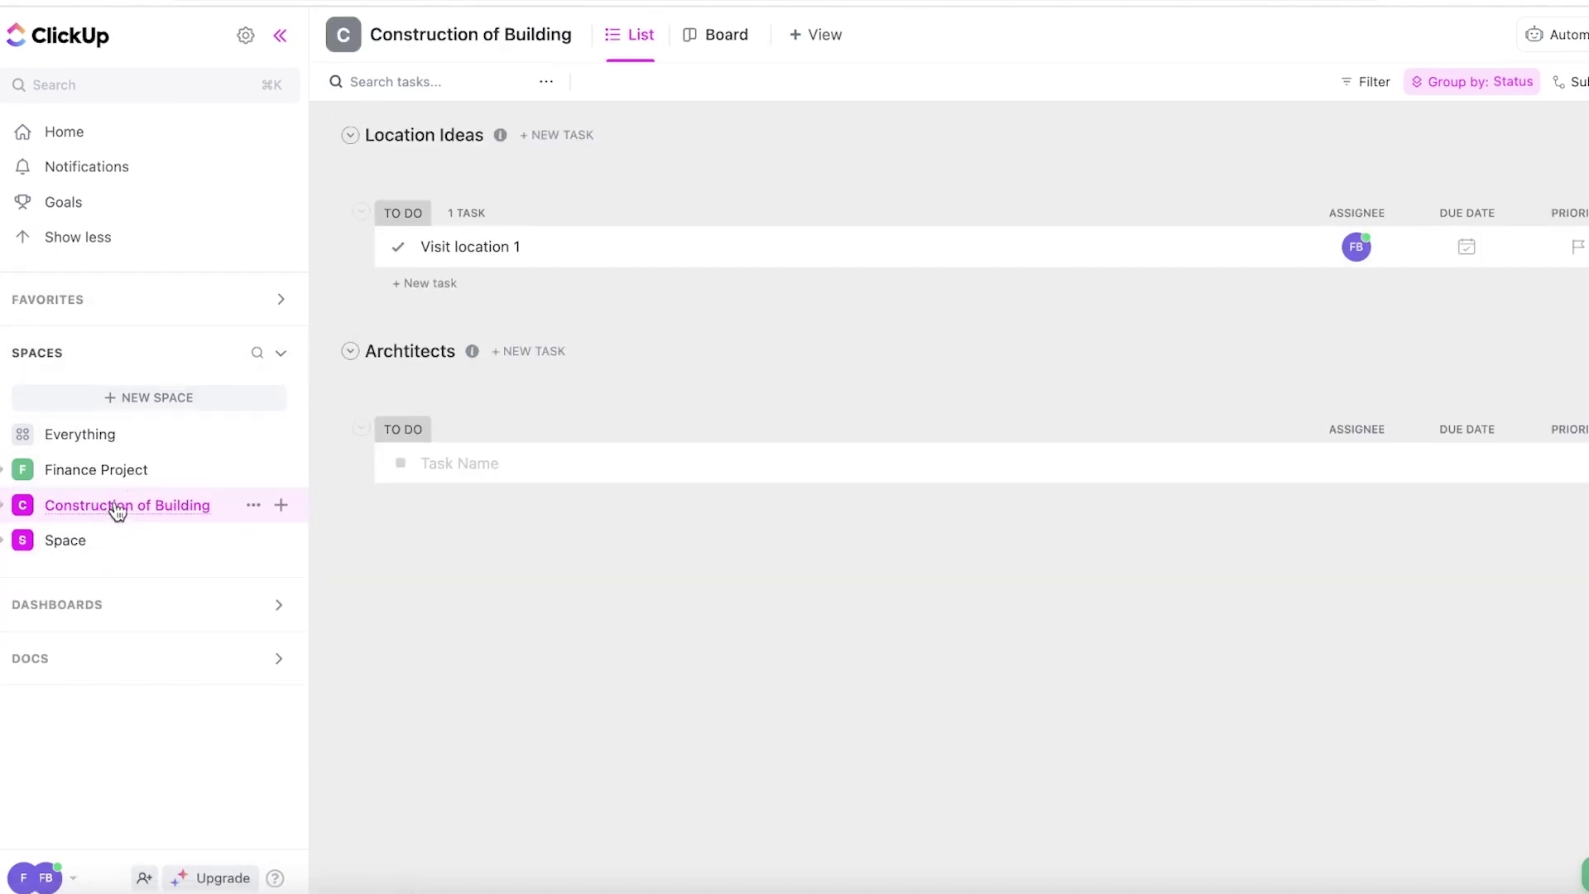
{"action": "left_click", "coordinate": [742, 43]}
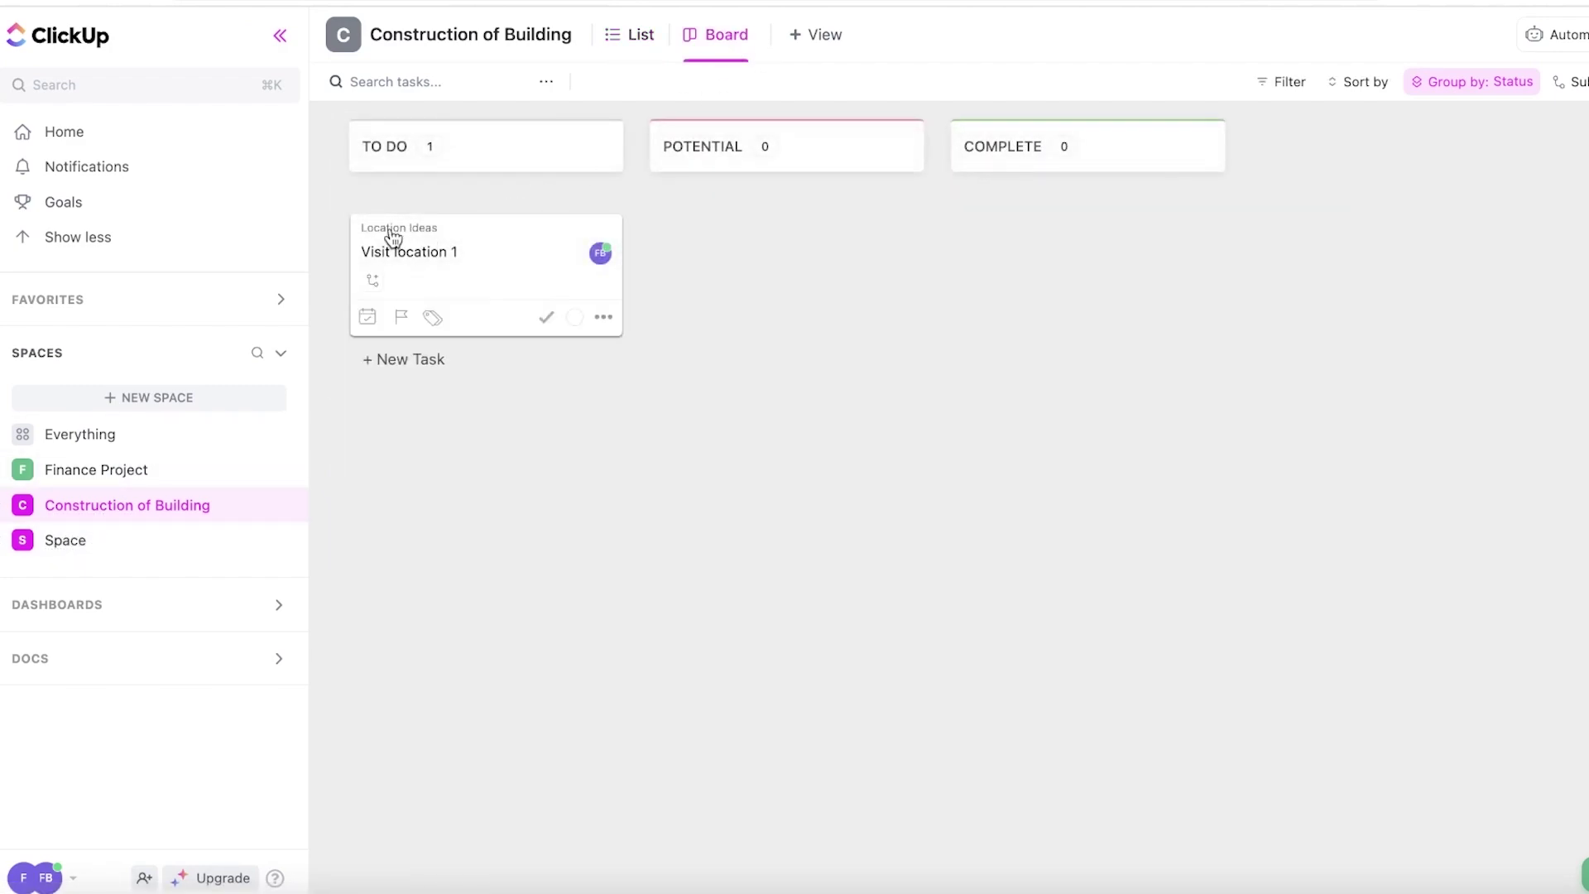
{"action": "mouse_move", "coordinate": [412, 206]}
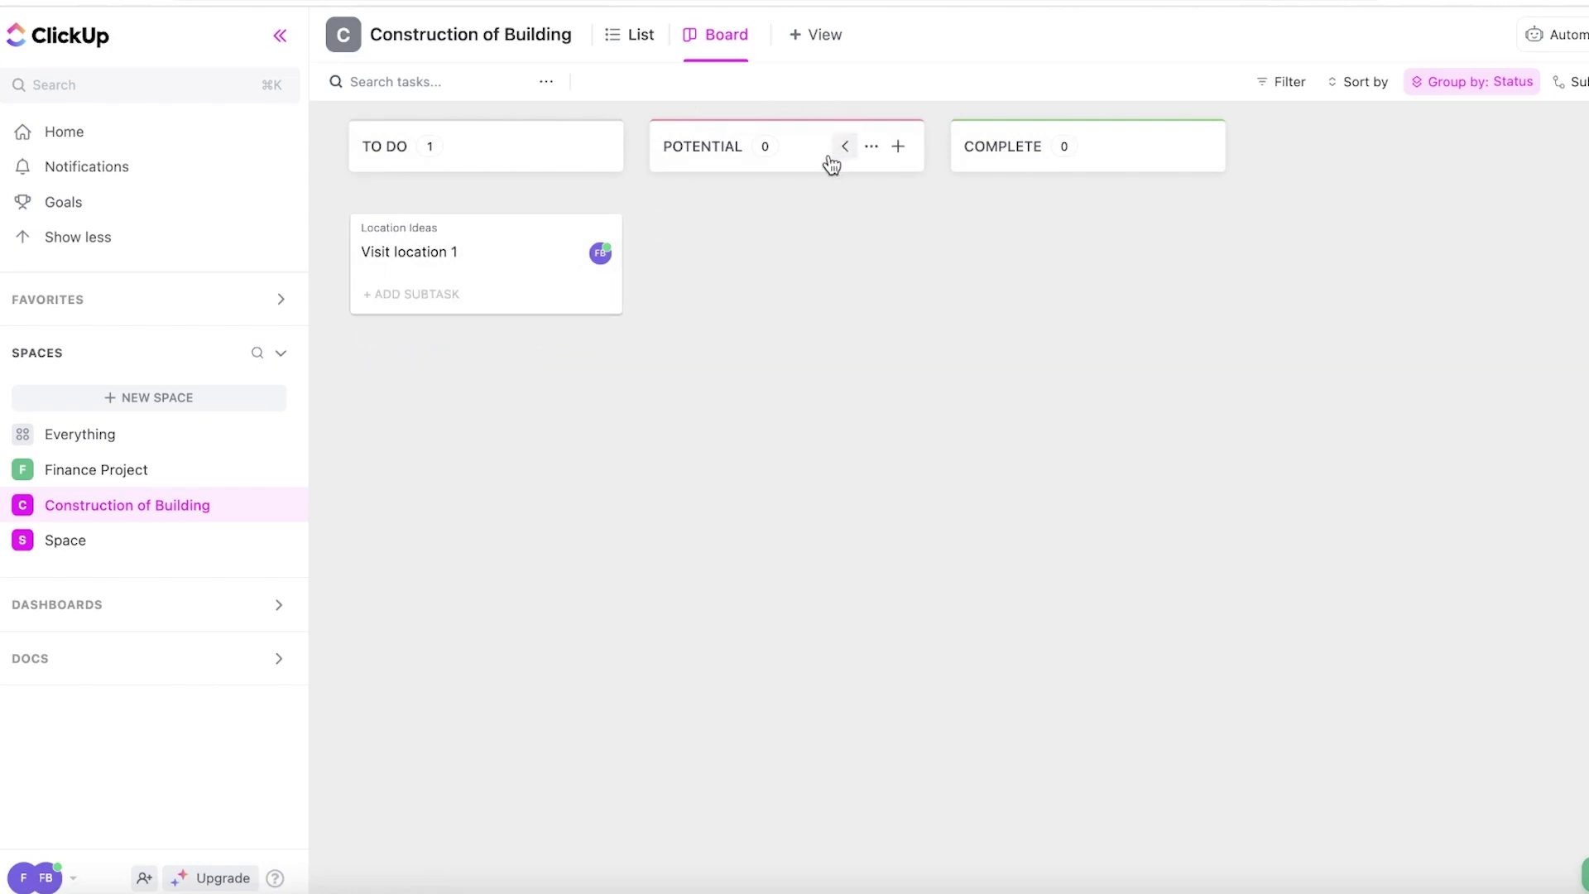
{"action": "mouse_move", "coordinate": [1213, 157]}
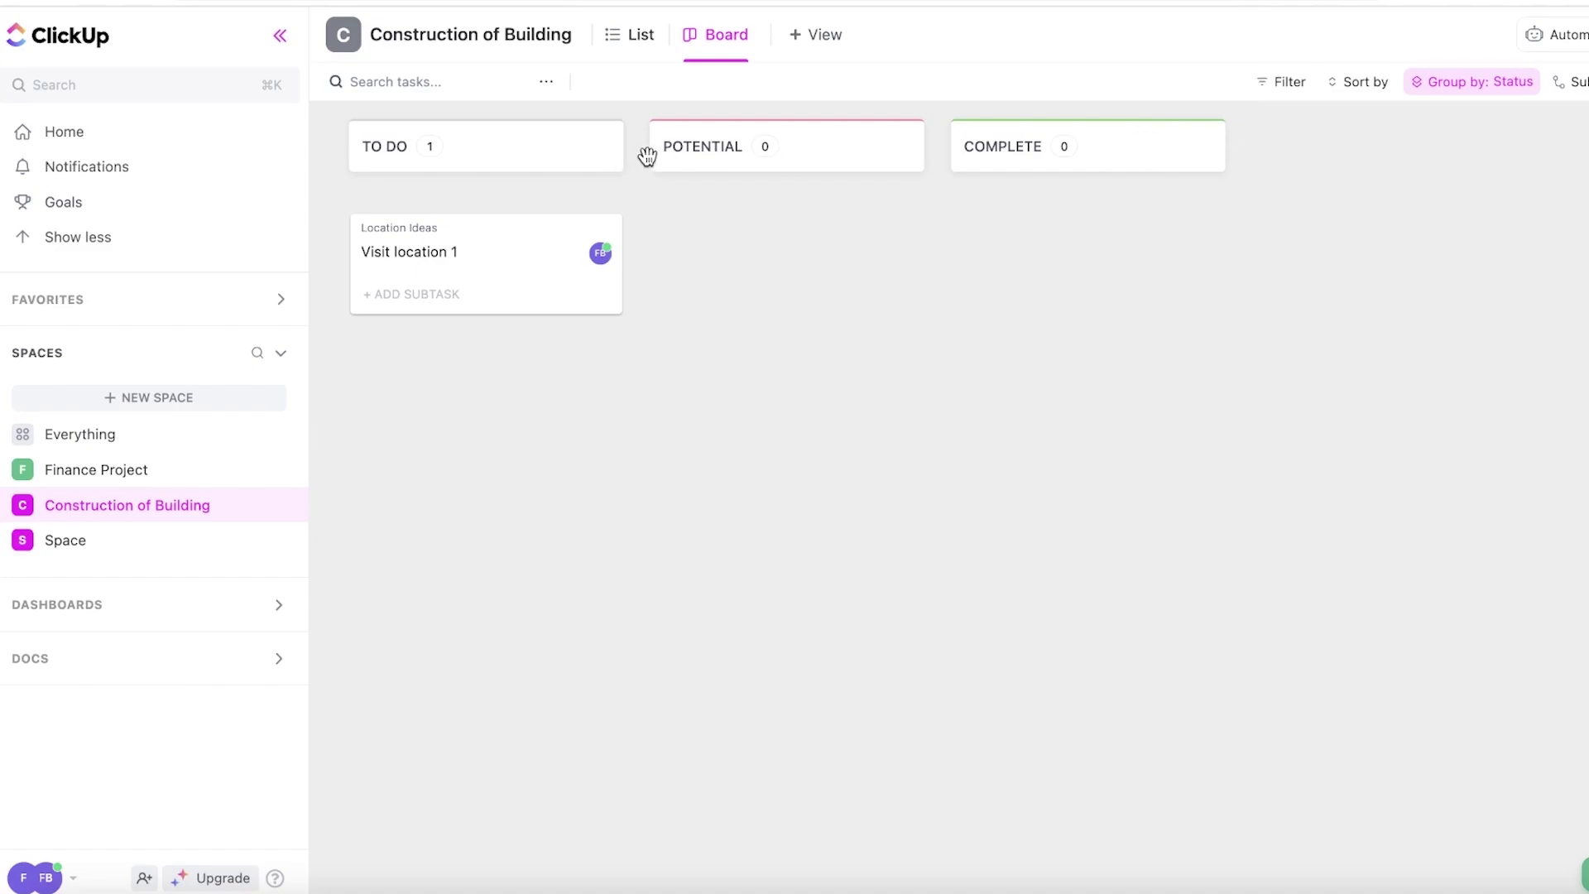
{"action": "left_click", "coordinate": [866, 149]}
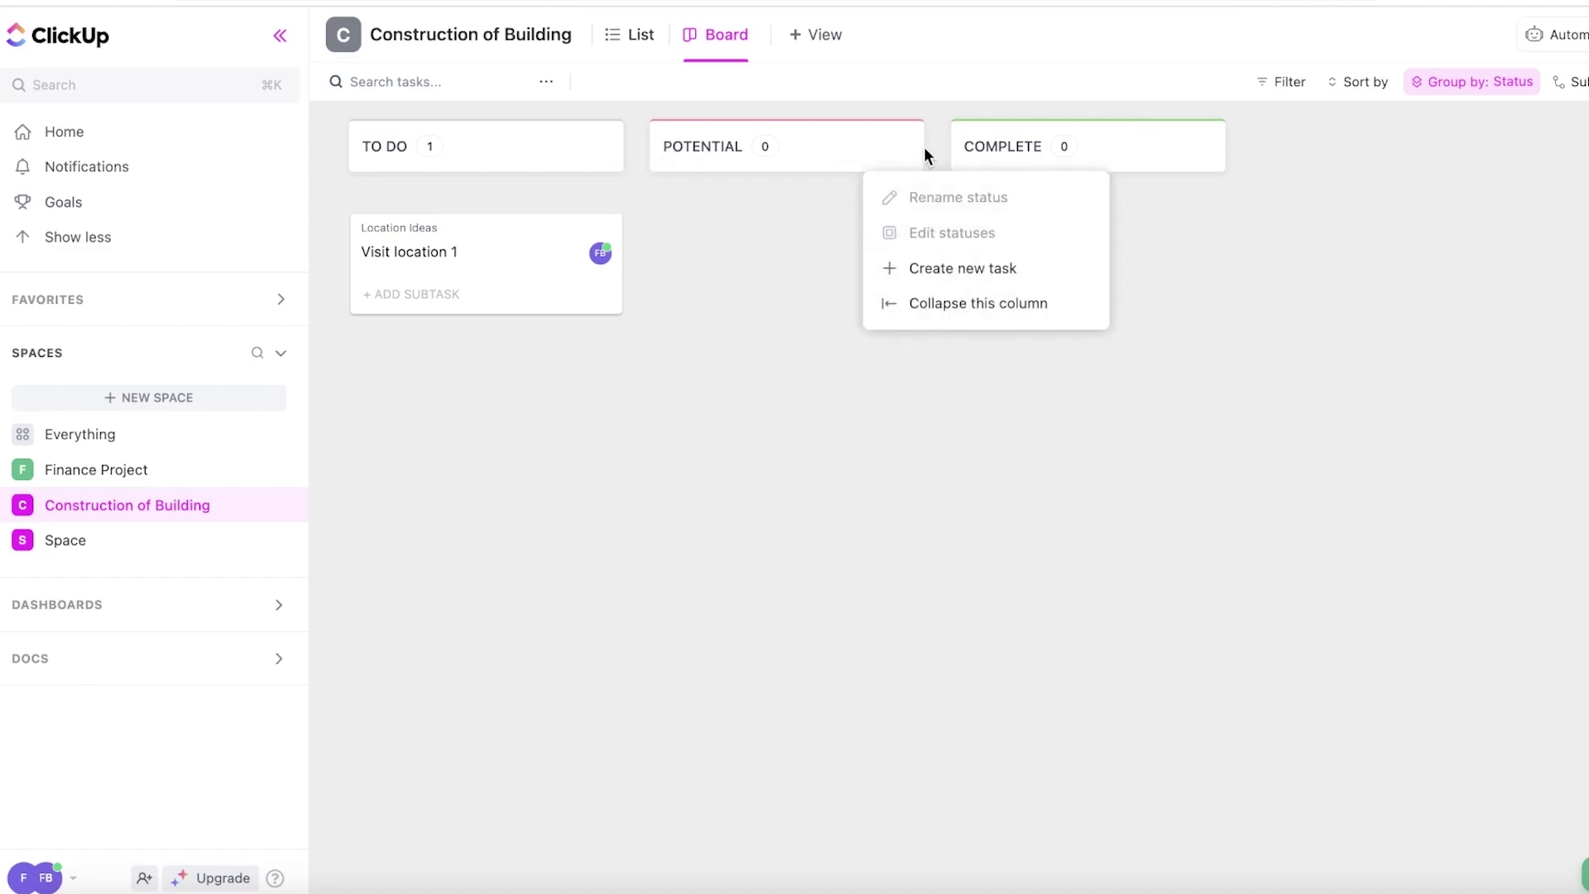
{"action": "left_click", "coordinate": [735, 217]}
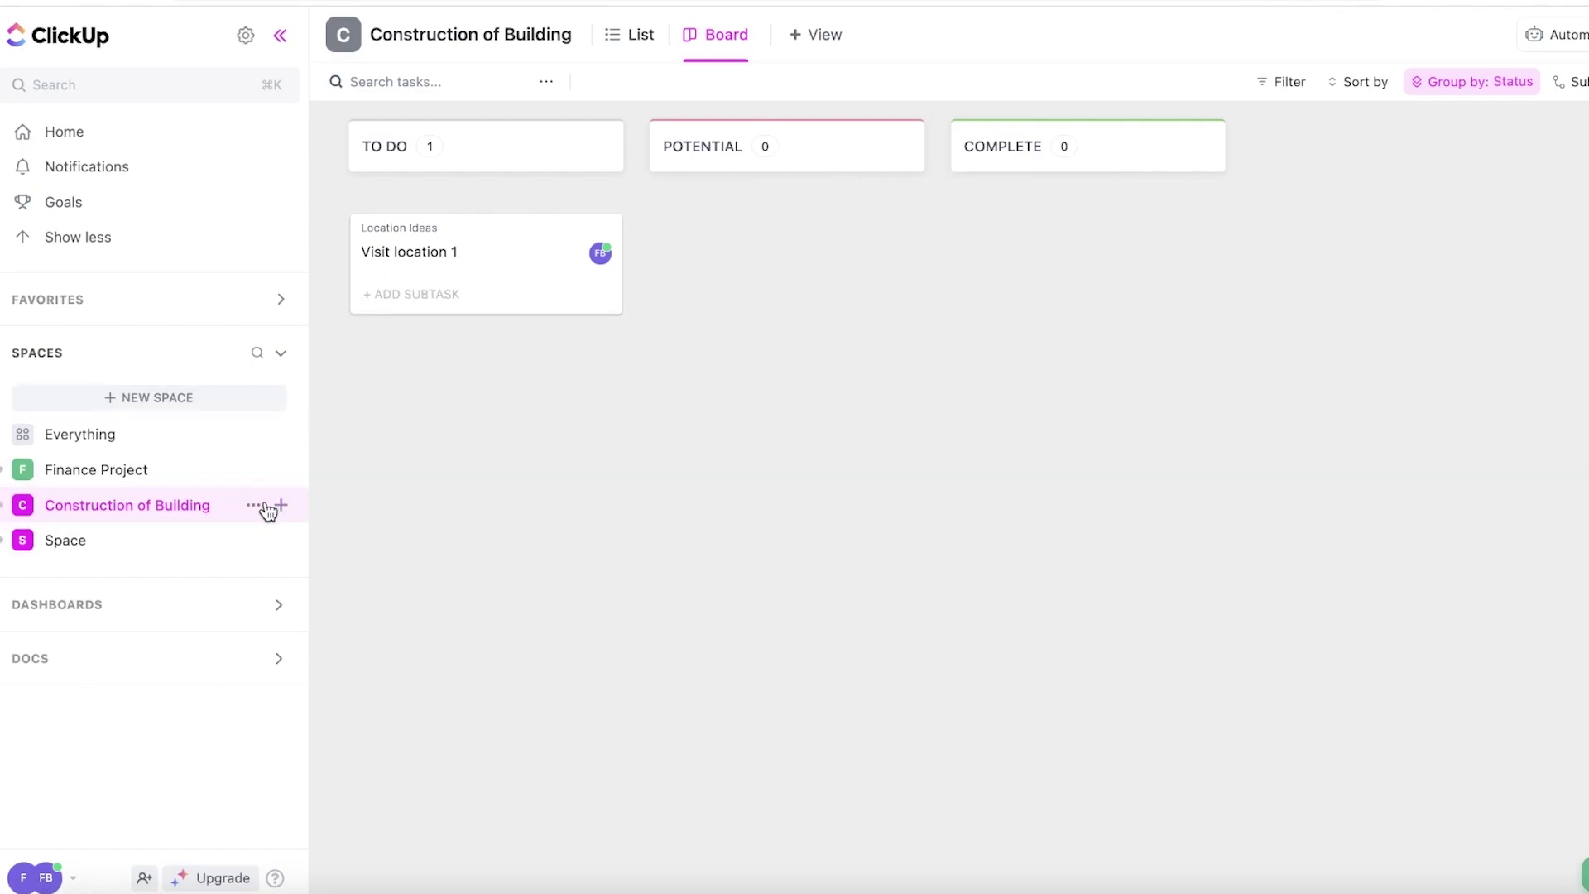
Step: Cancel an unneeded new list, then open the Visit location 1 task details
{"action": "left_click", "coordinate": [281, 505]}
{"action": "left_click", "coordinate": [347, 549]}
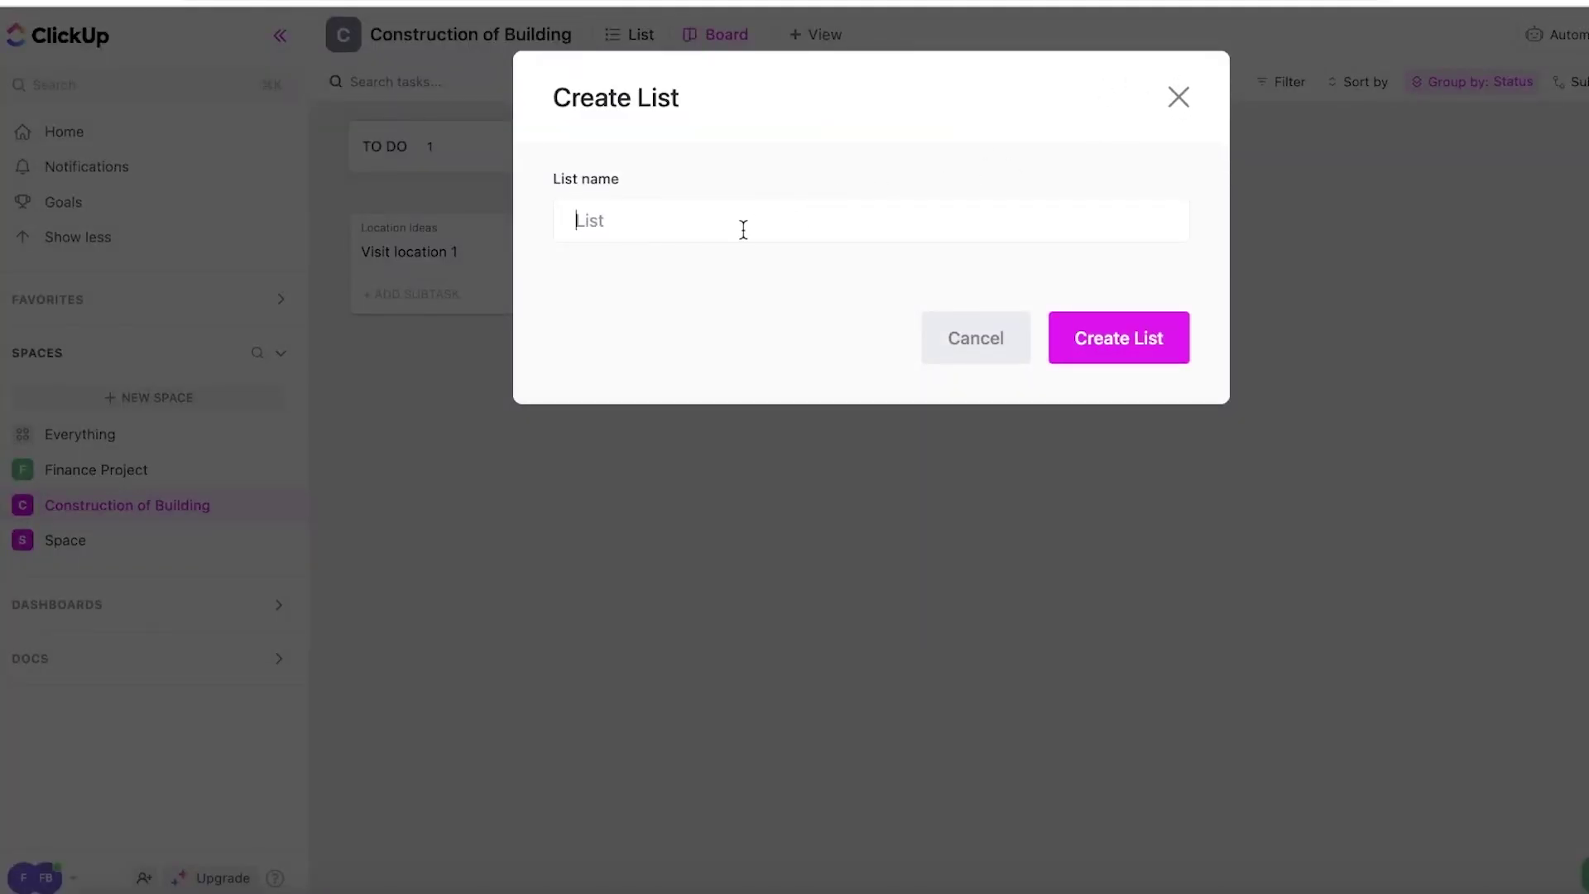
{"action": "left_click", "coordinate": [1178, 97]}
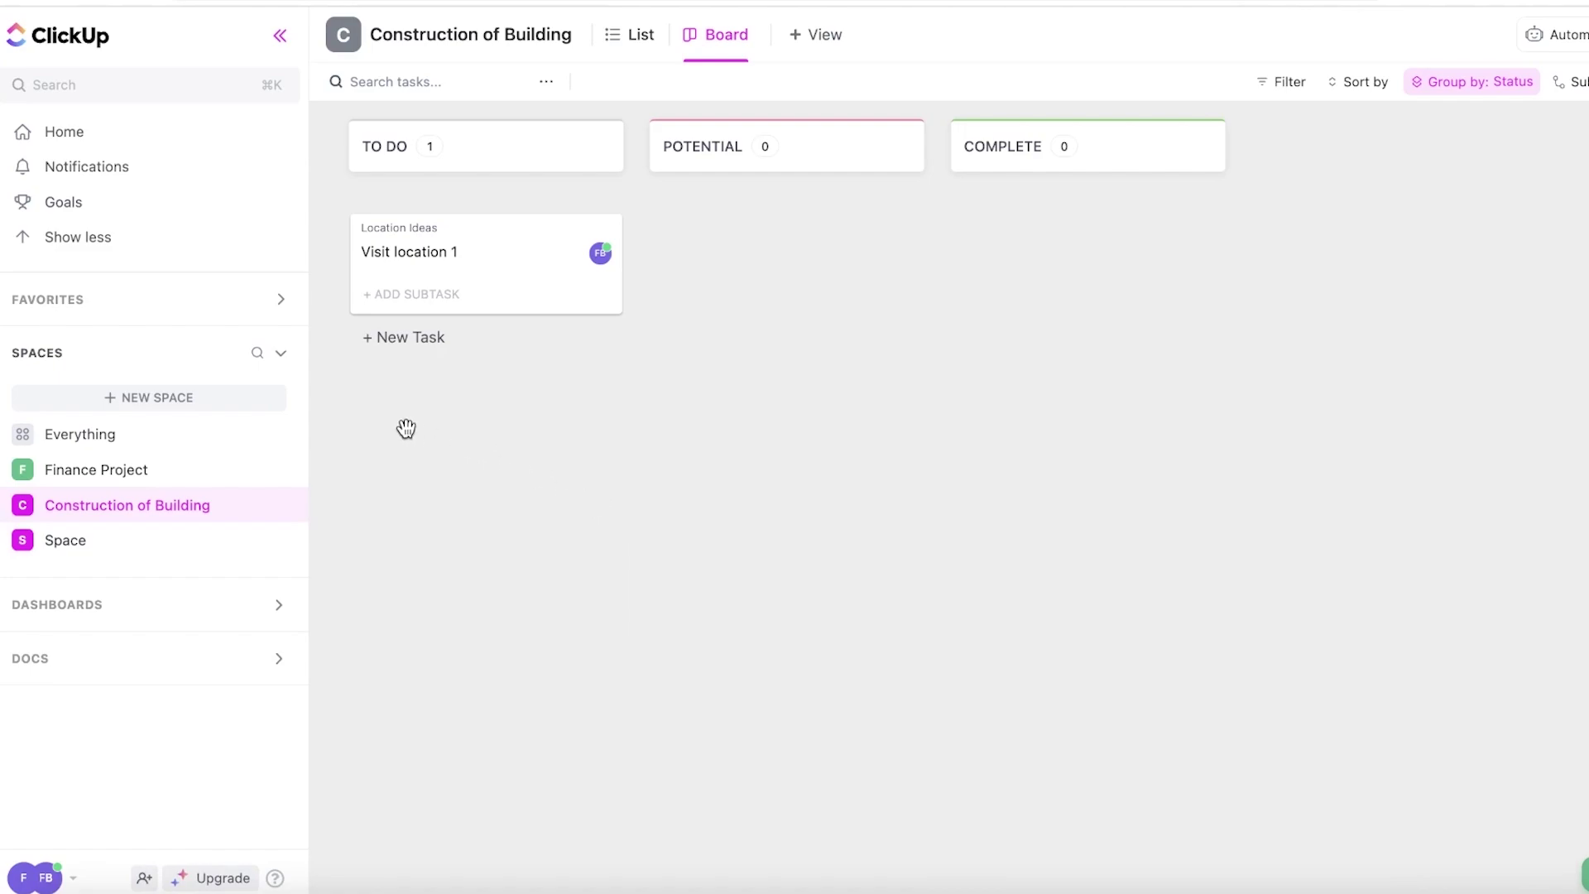
{"action": "left_click", "coordinate": [385, 233]}
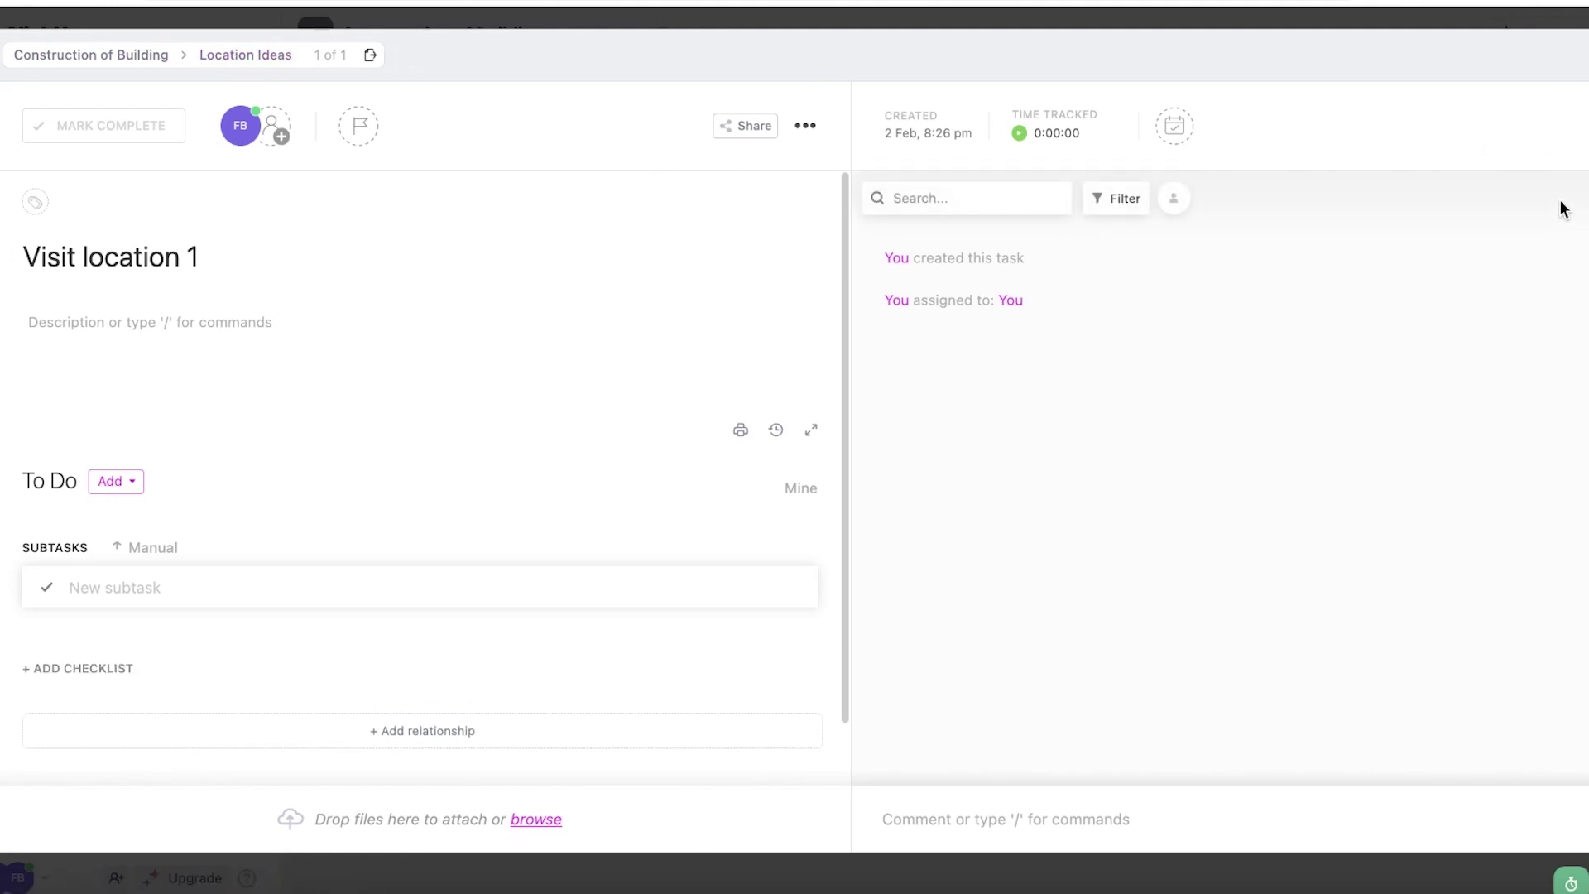
Step: Browse the task's description, assignee, priority and settings without changing them
{"action": "left_click", "coordinate": [734, 333]}
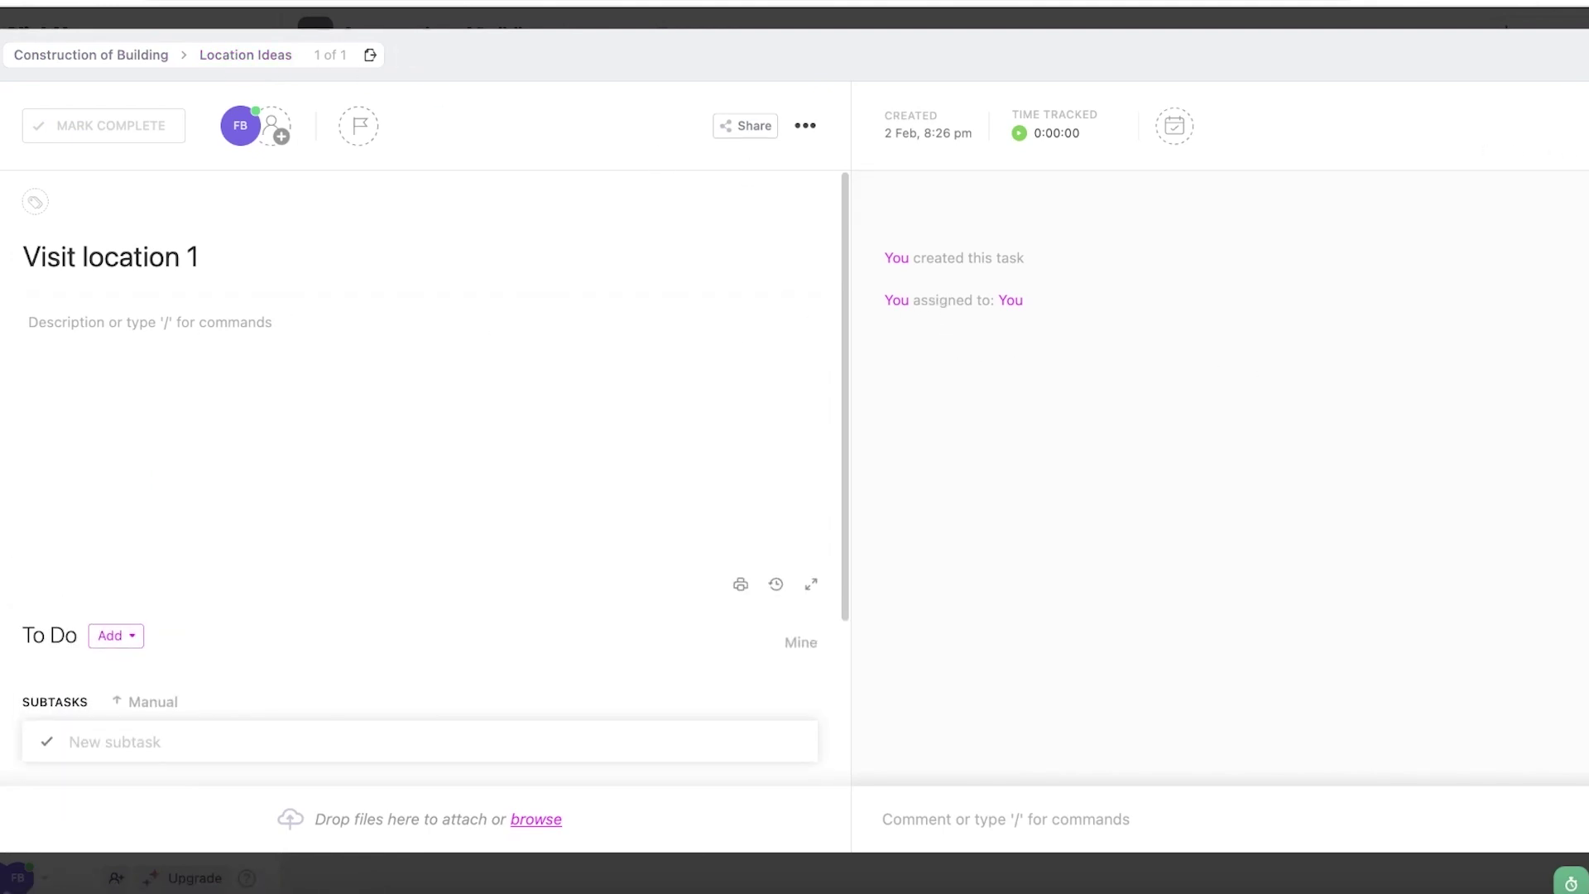
{"action": "scroll", "coordinate": [58, 414], "scroll_direction": "down", "scroll_amount": 3}
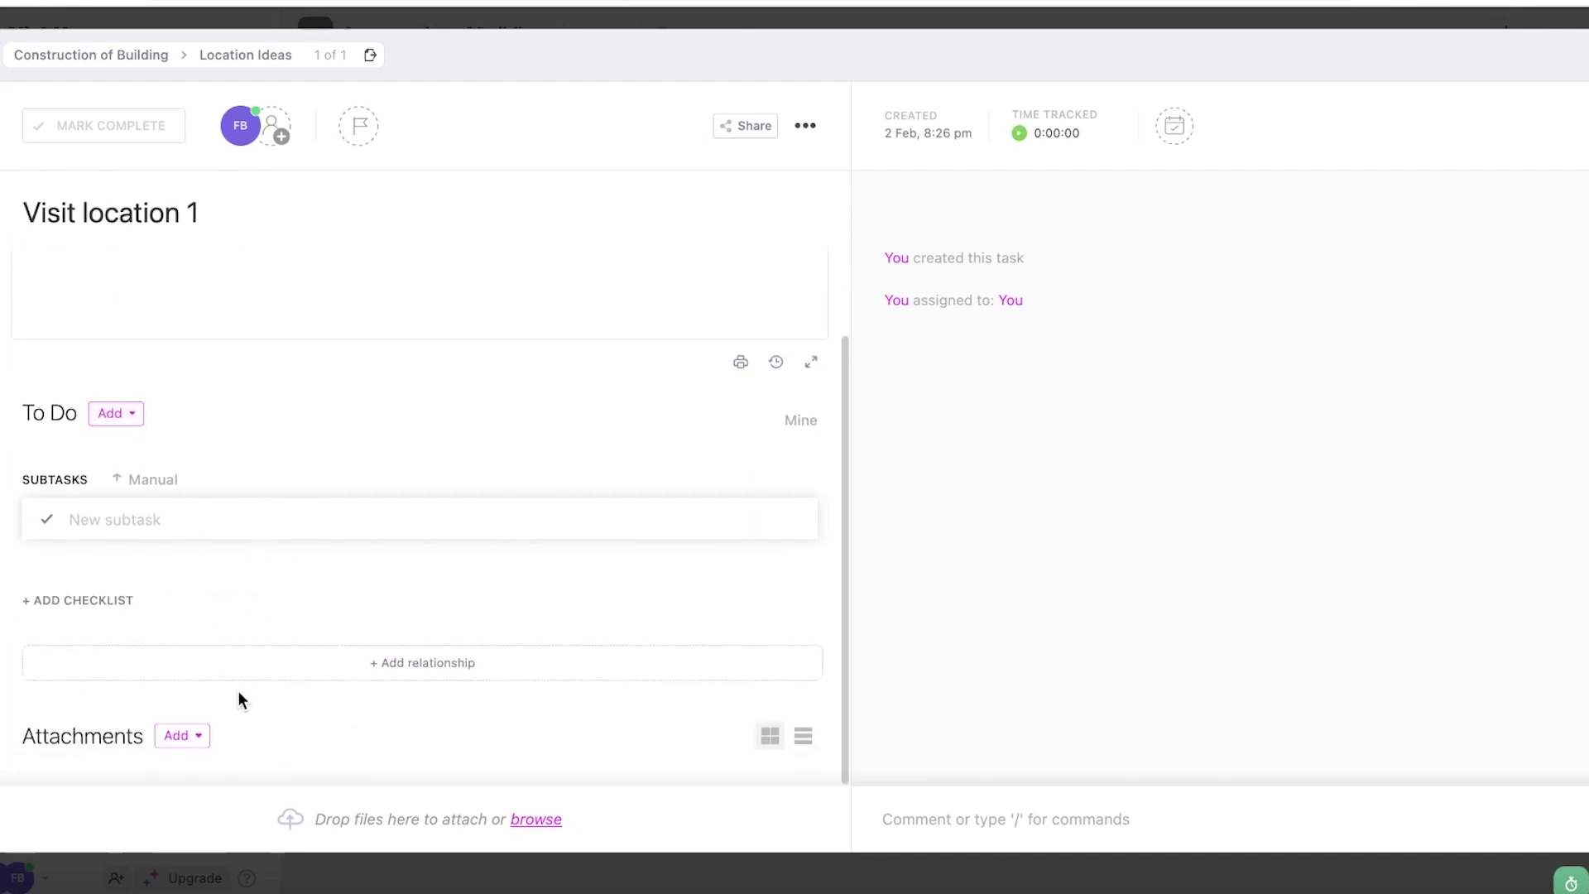
{"action": "scroll", "coordinate": [273, 419], "scroll_direction": "up", "scroll_amount": 3}
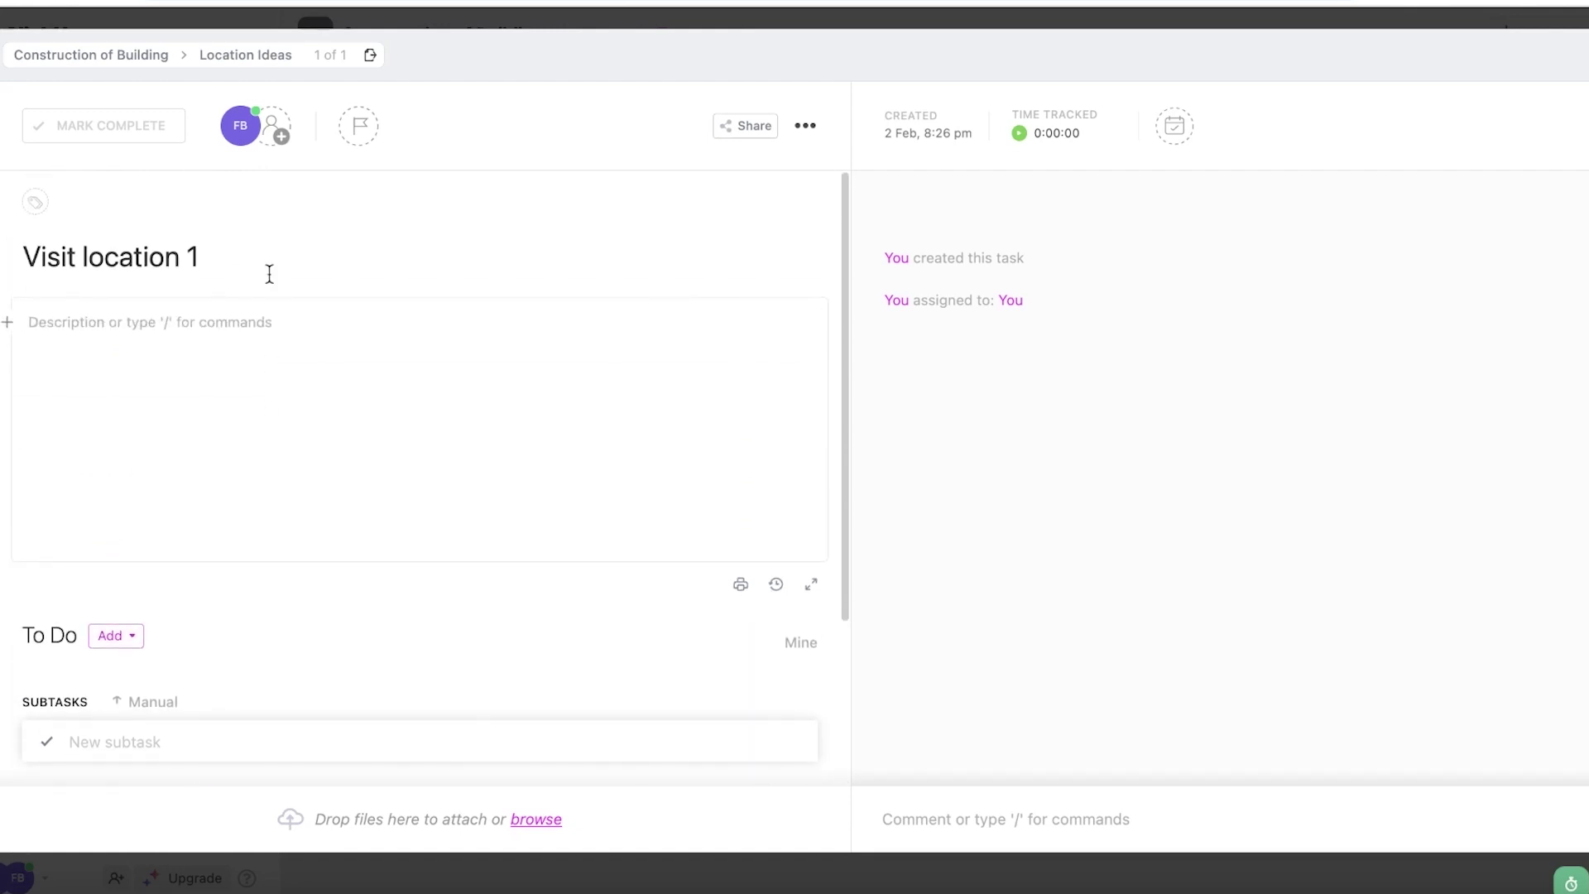
{"action": "left_click", "coordinate": [278, 136]}
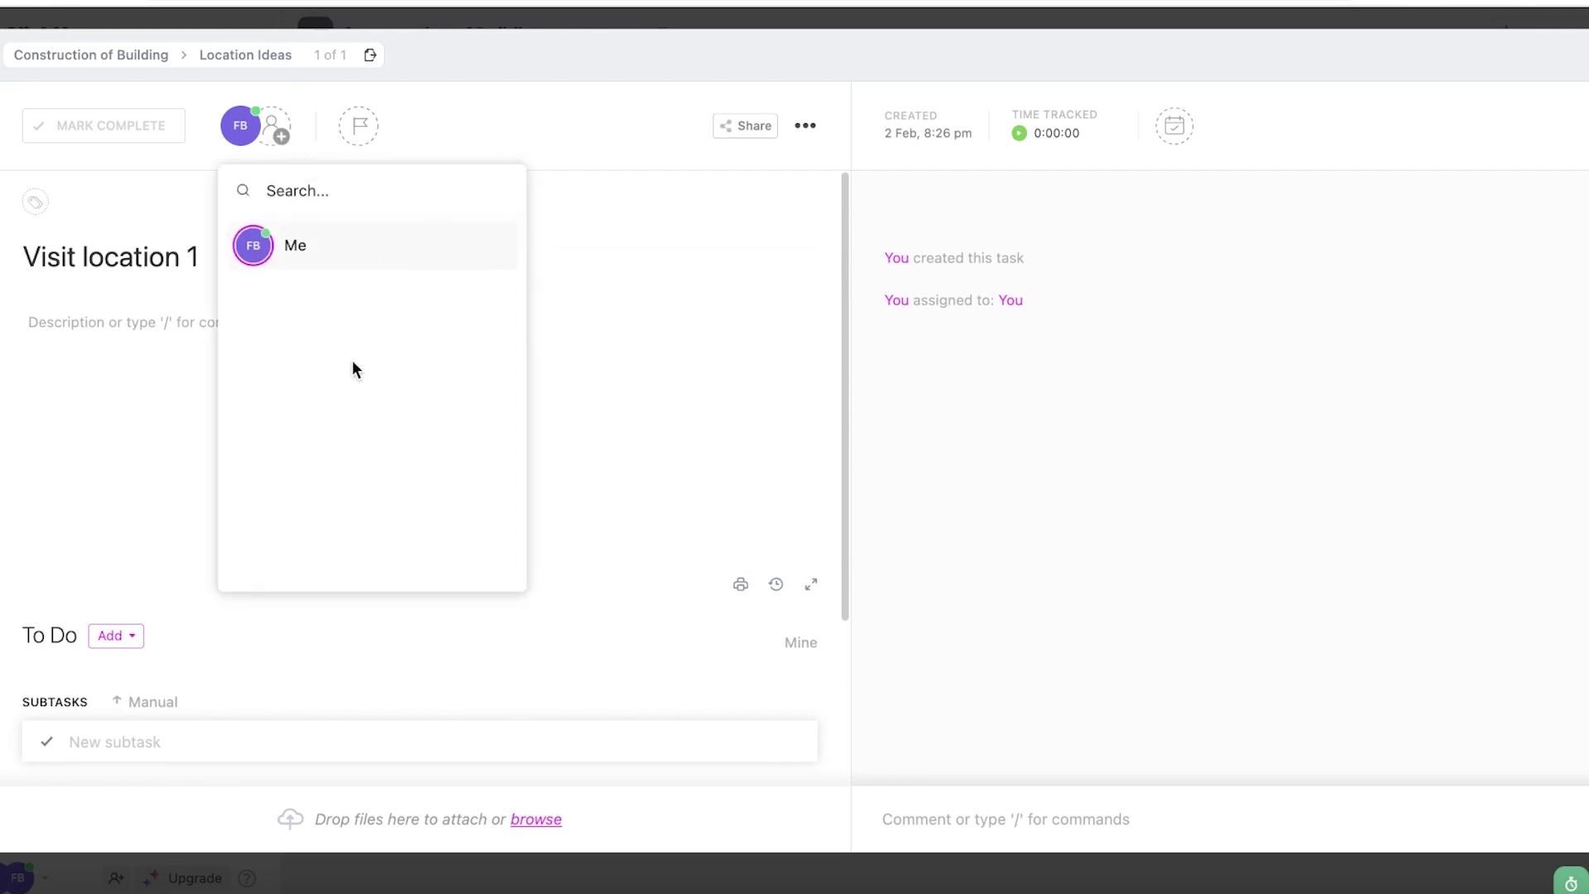
{"action": "left_click", "coordinate": [709, 269]}
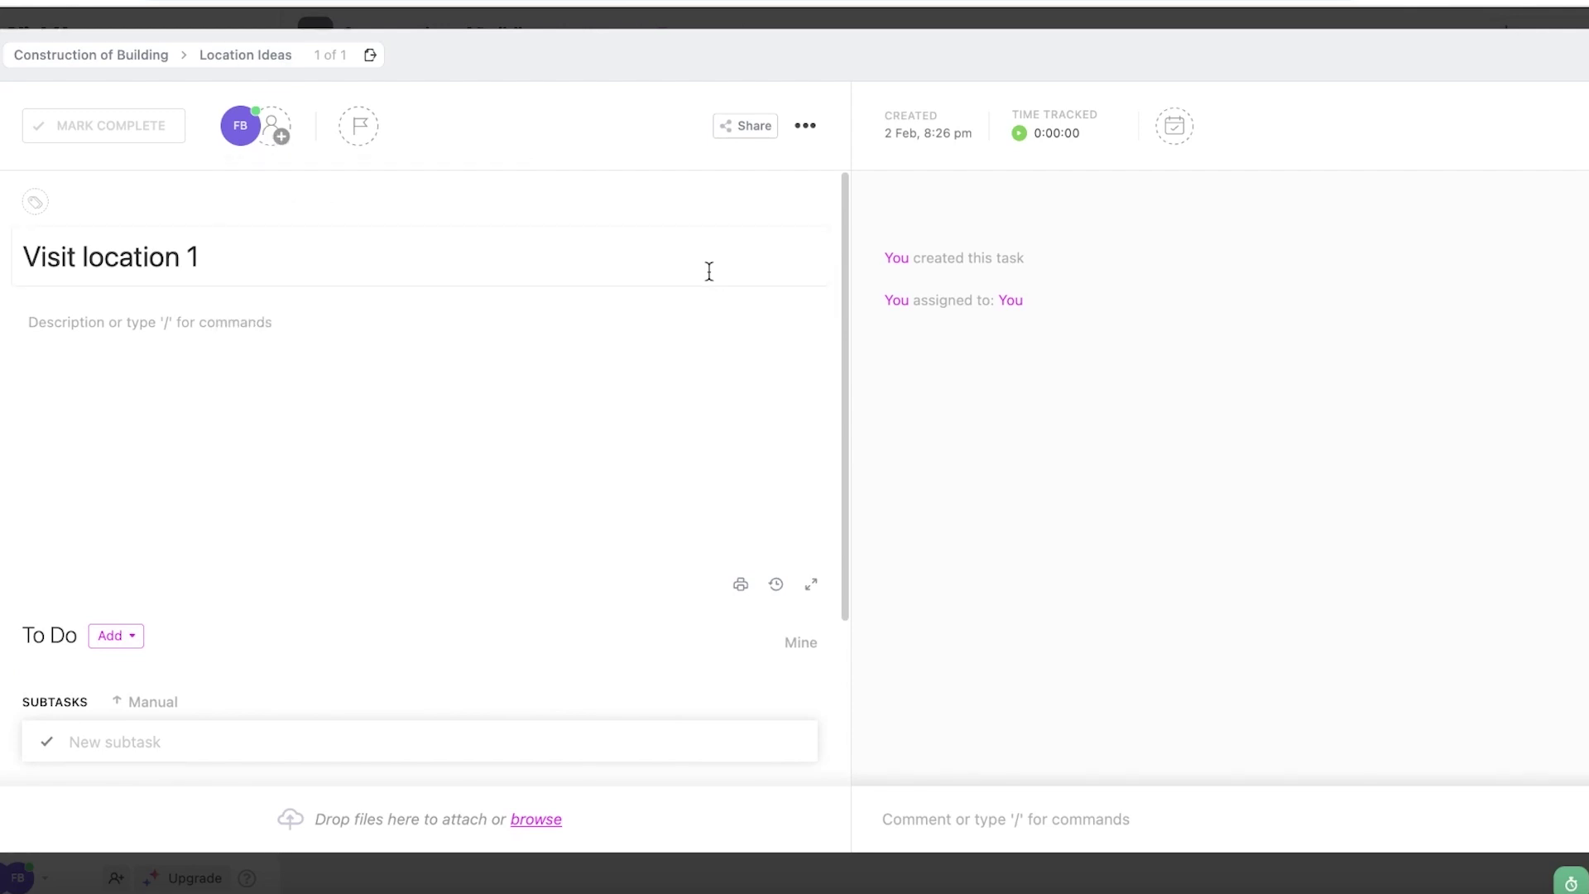
{"action": "left_click", "coordinate": [366, 131]}
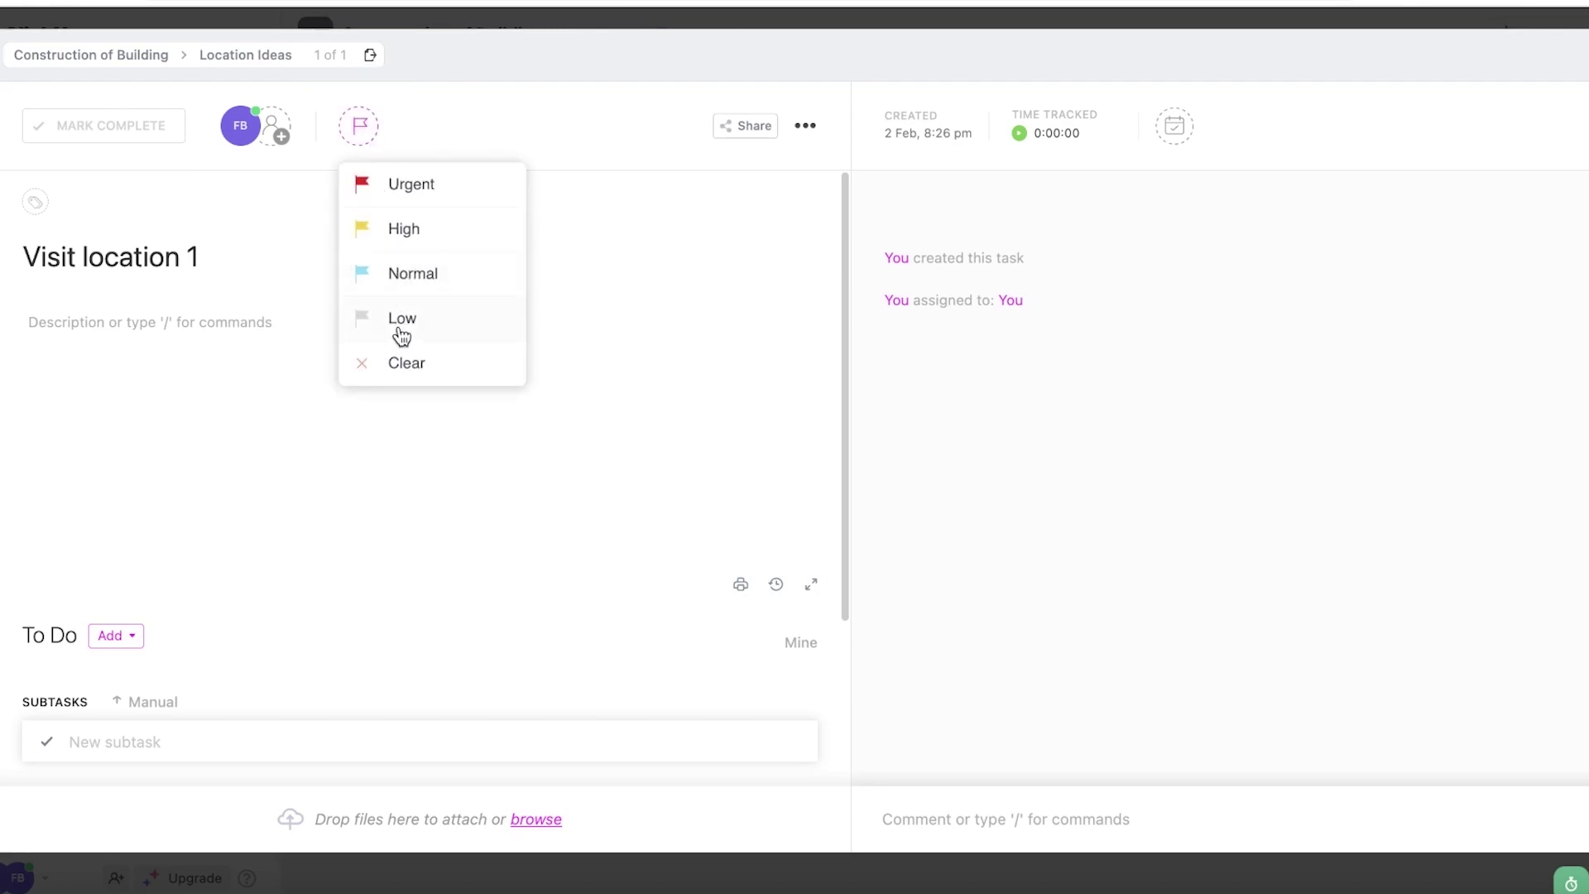
{"action": "left_click", "coordinate": [612, 143]}
{"action": "left_click", "coordinate": [805, 128]}
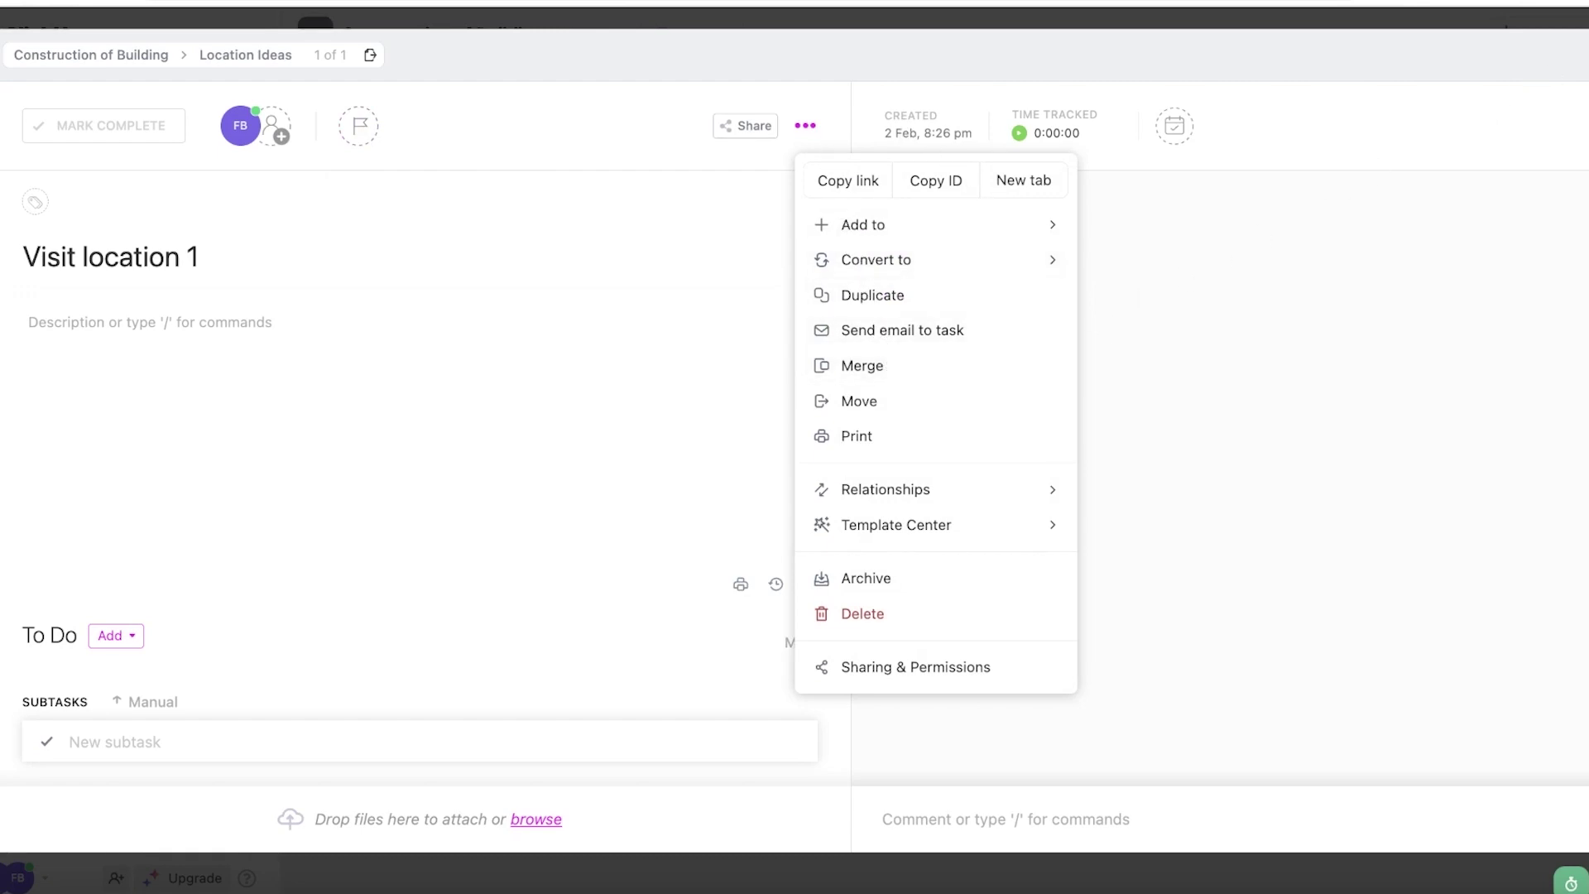
{"action": "left_click", "coordinate": [1451, 149]}
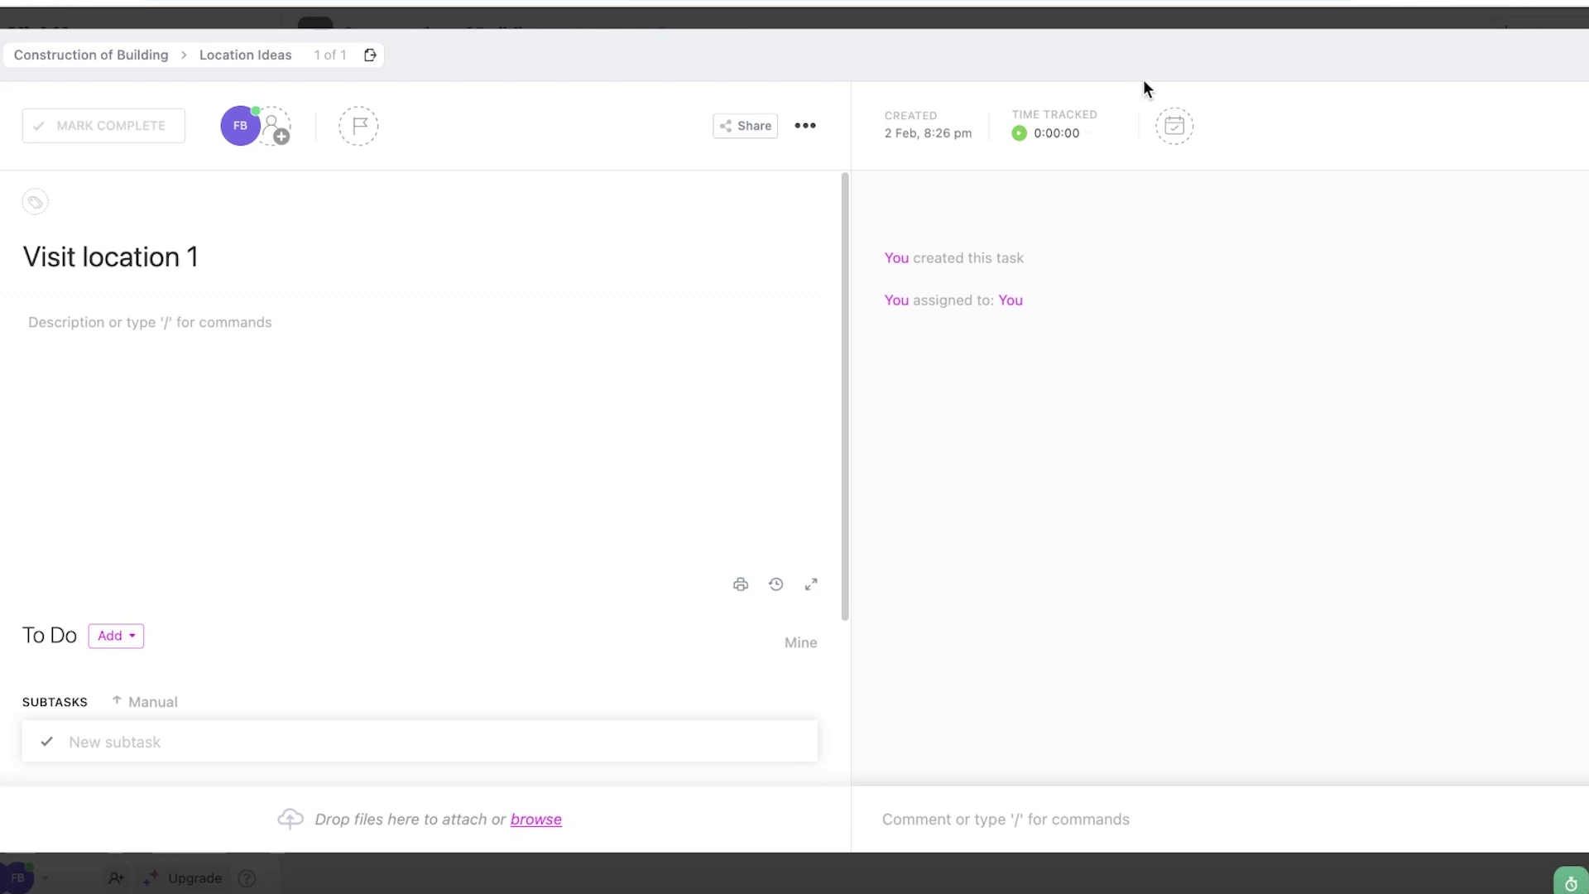
Step: Set the due date to Wednesday, Feb 8, and close the task
{"action": "left_click", "coordinate": [1178, 120]}
{"action": "left_click", "coordinate": [1437, 329]}
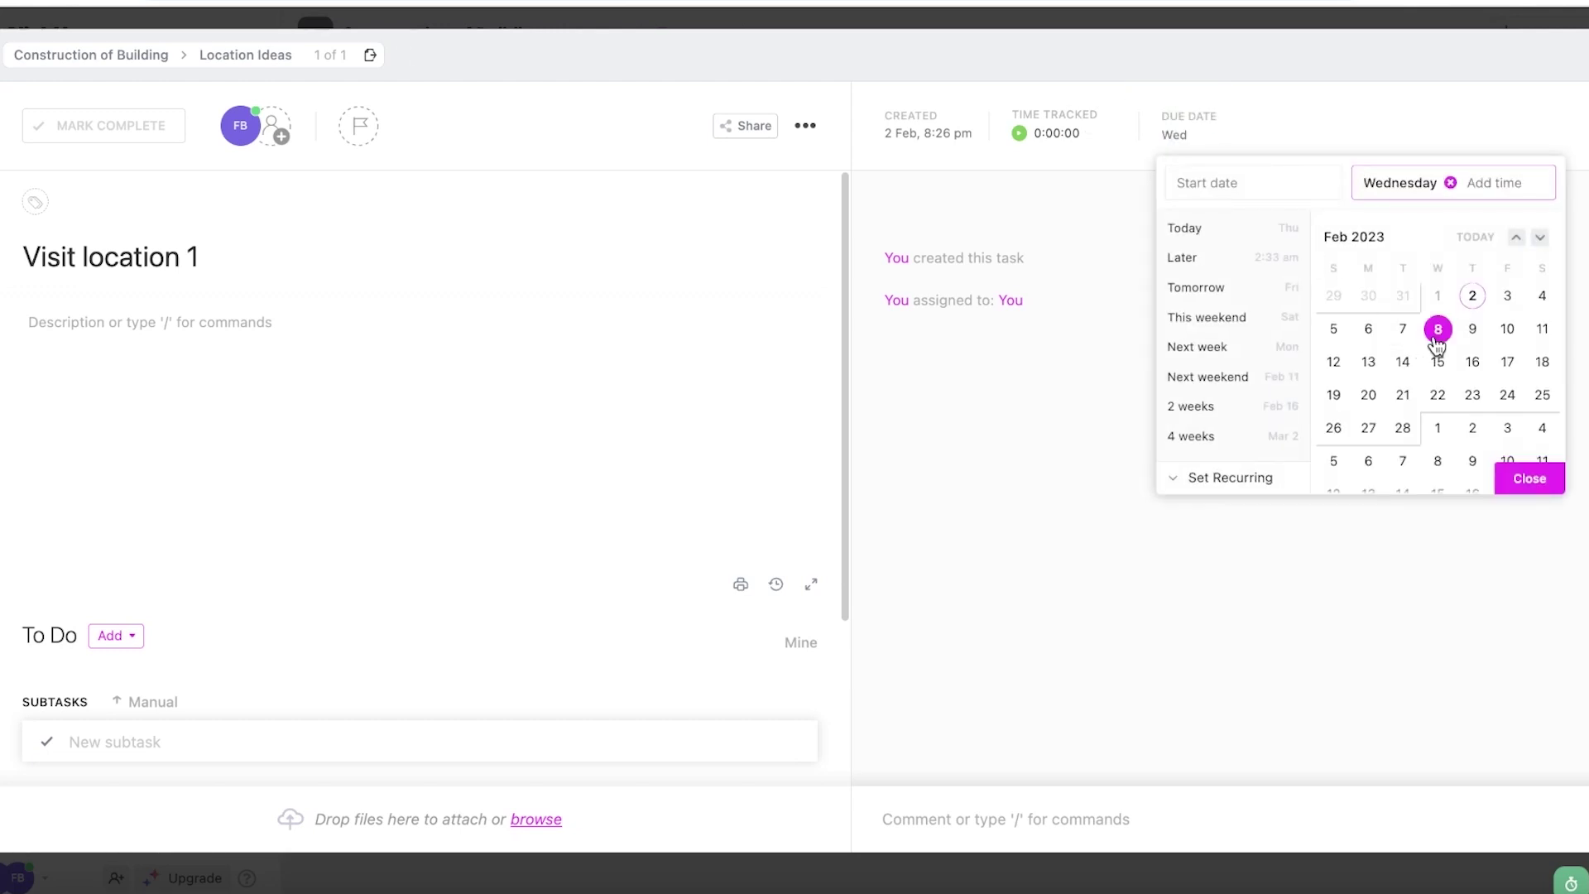
{"action": "left_click", "coordinate": [1519, 478]}
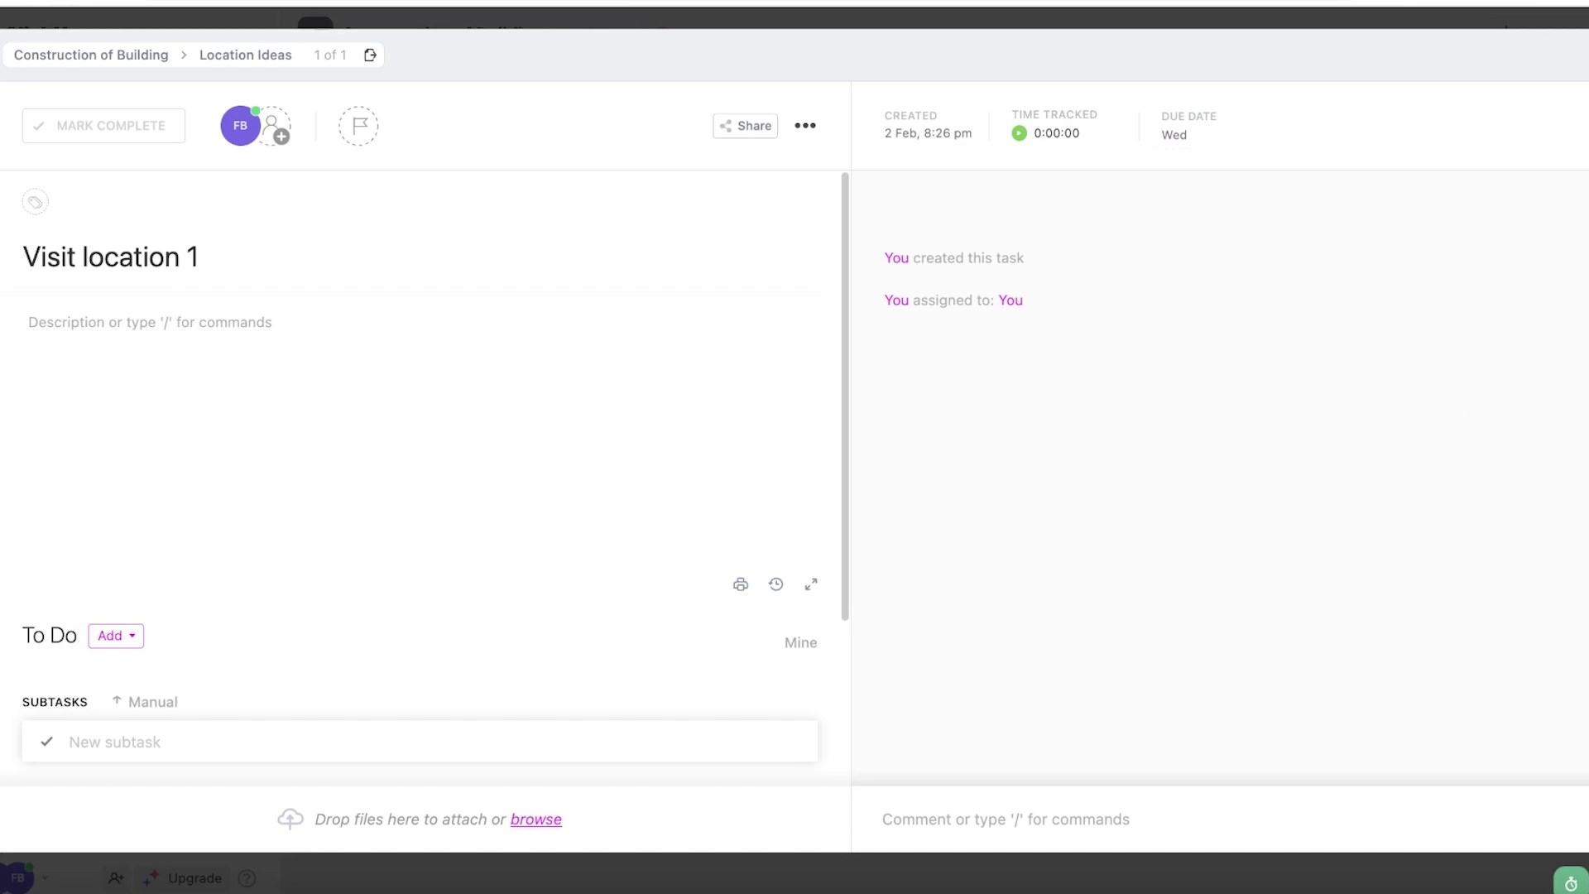
{"action": "key", "text": "Escape"}
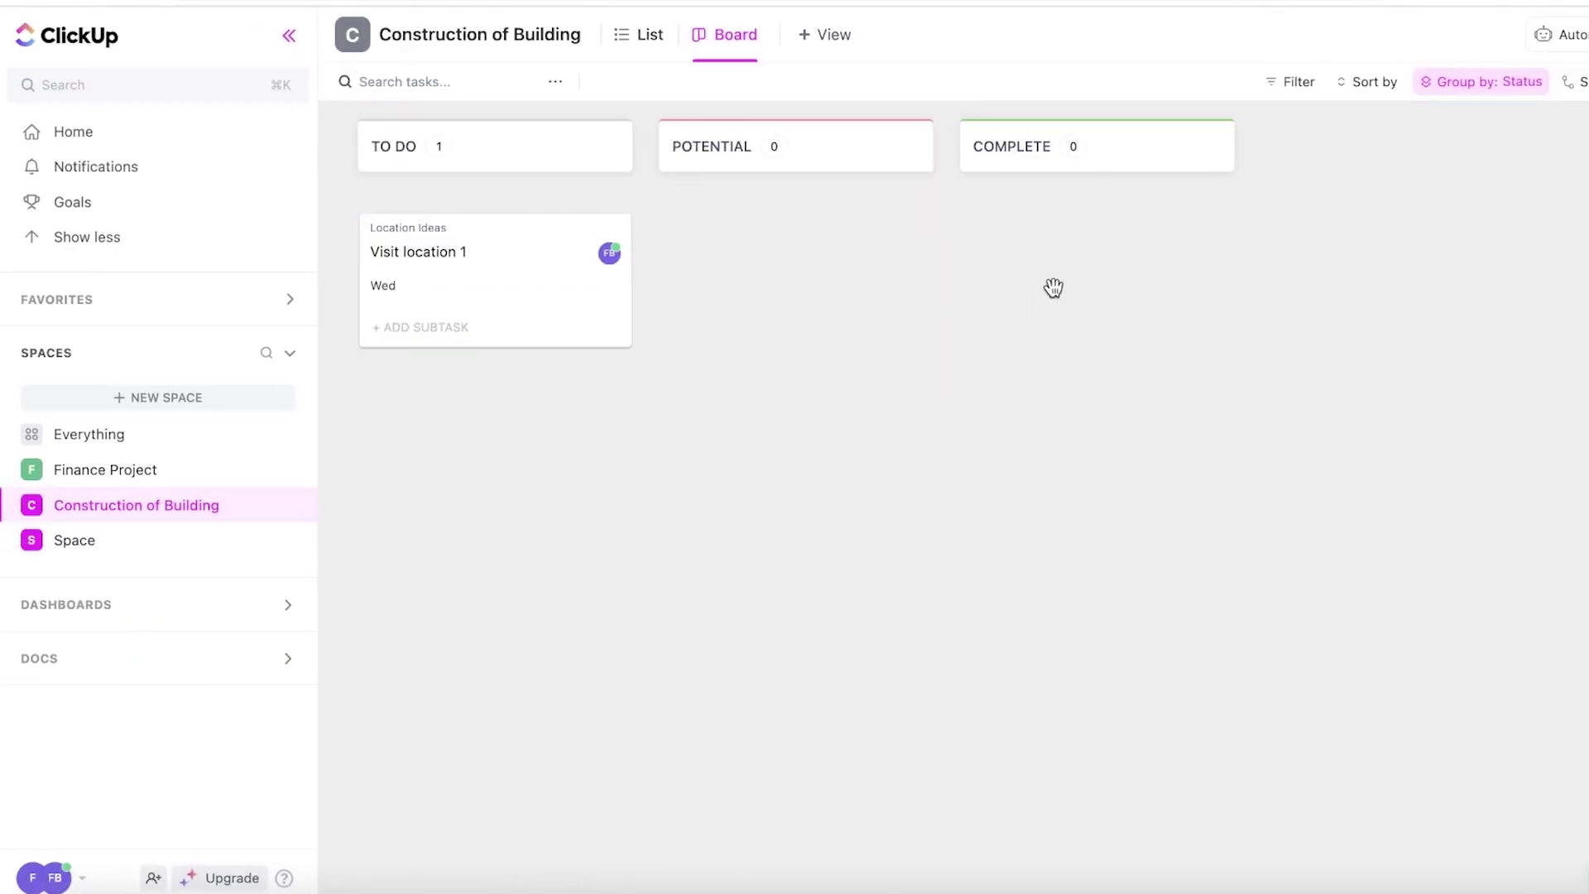
Step: Open Automate for Construction of Building and start adding a new automation
{"action": "mouse_move", "coordinate": [833, 346]}
{"action": "left_click", "coordinate": [1572, 37]}
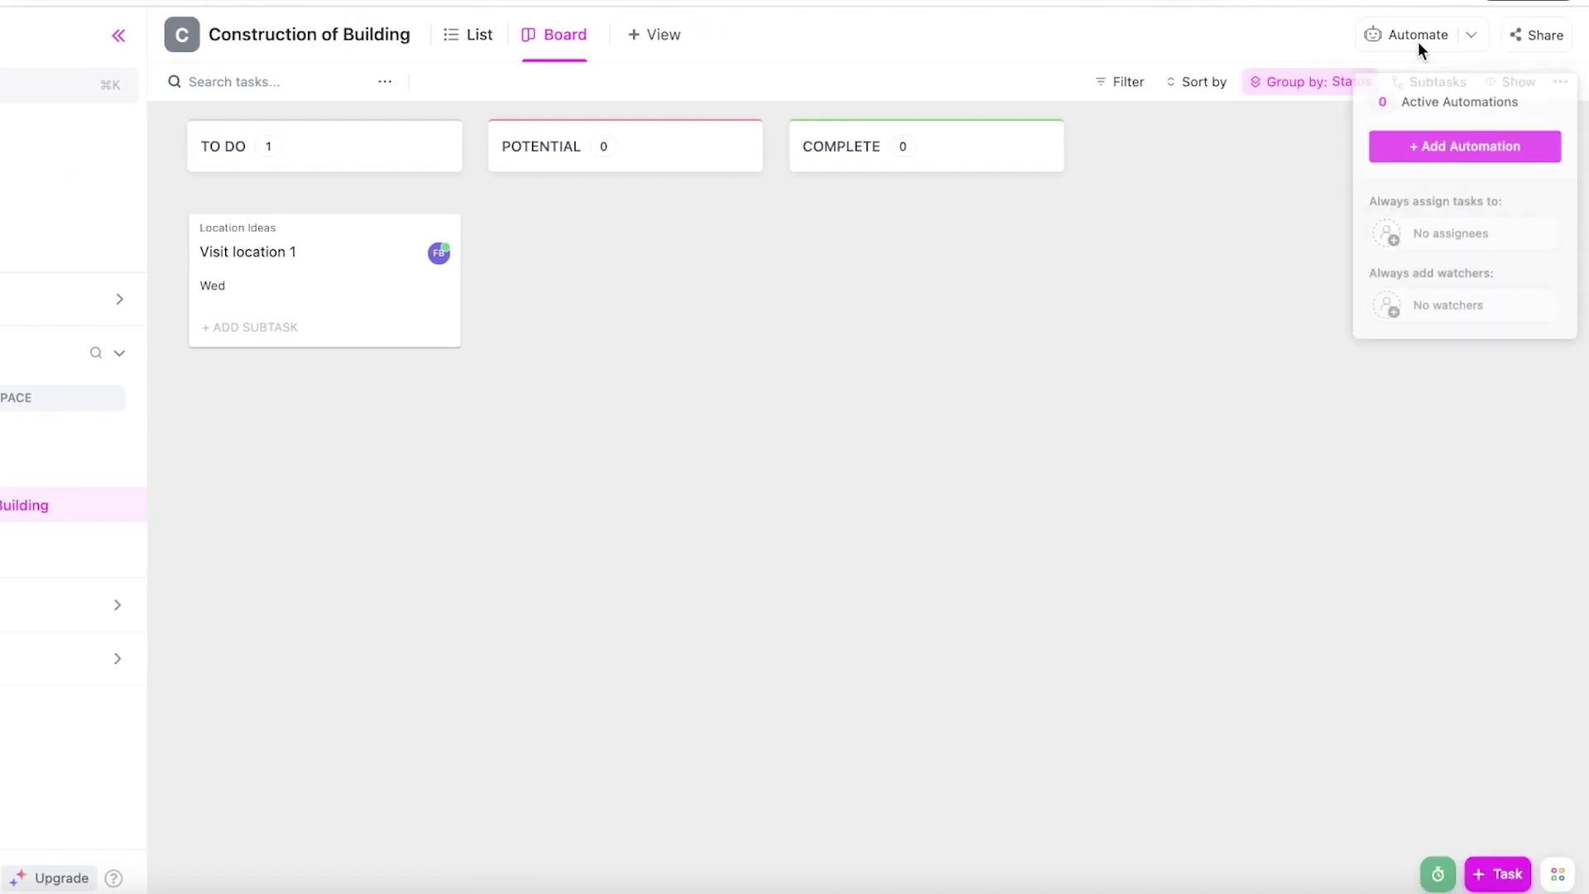
{"action": "left_click", "coordinate": [1454, 134]}
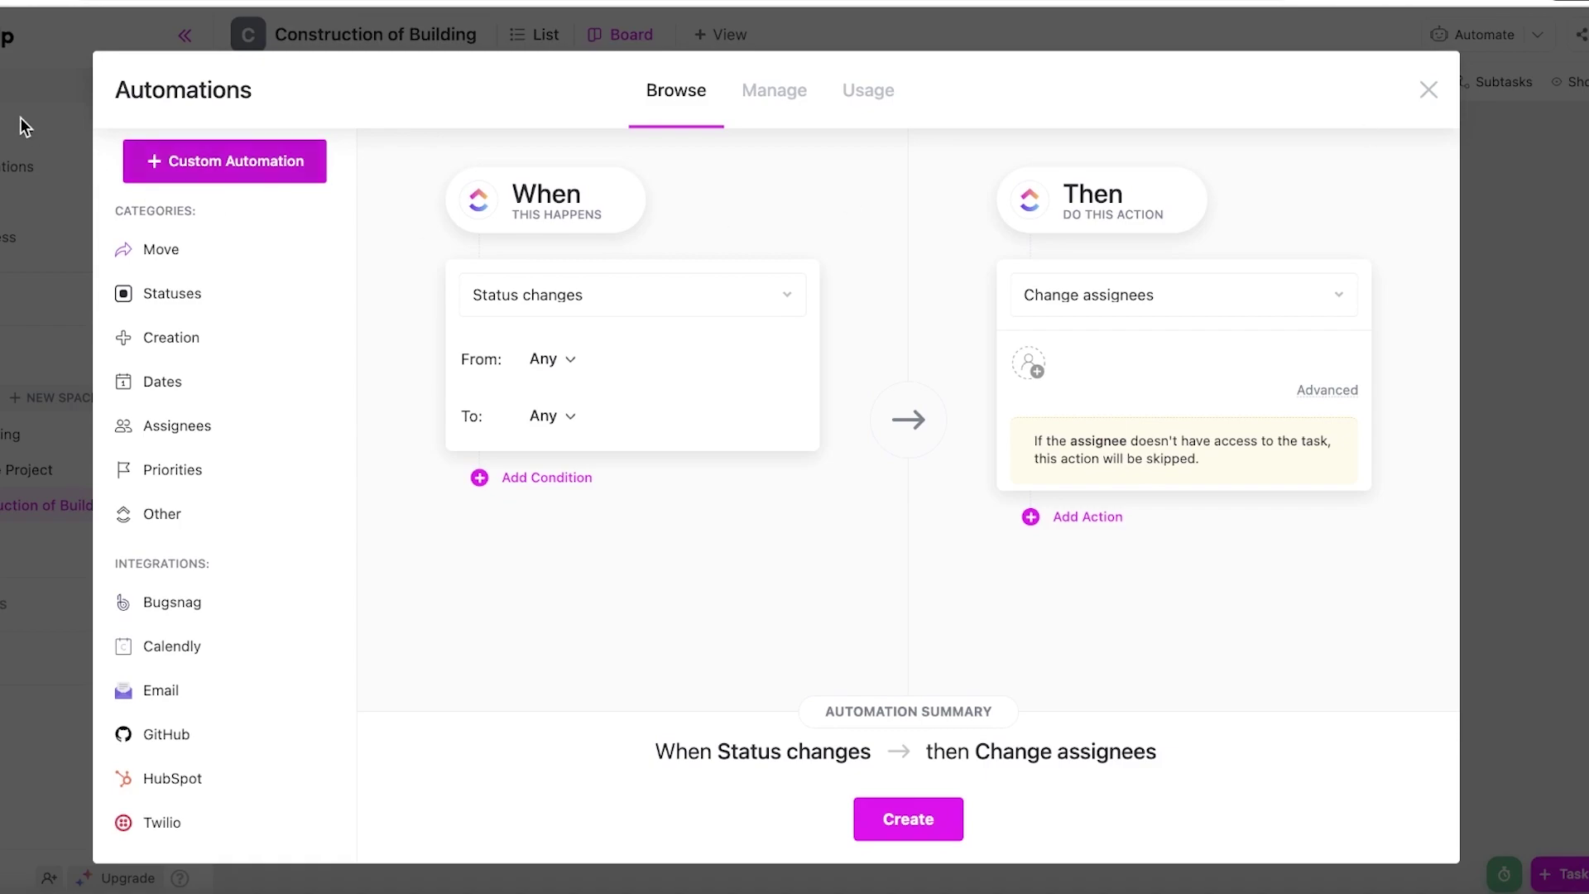
Step: Try a custom automation triggered by Task created, then cancel it and close Automations
{"action": "left_click", "coordinate": [200, 160]}
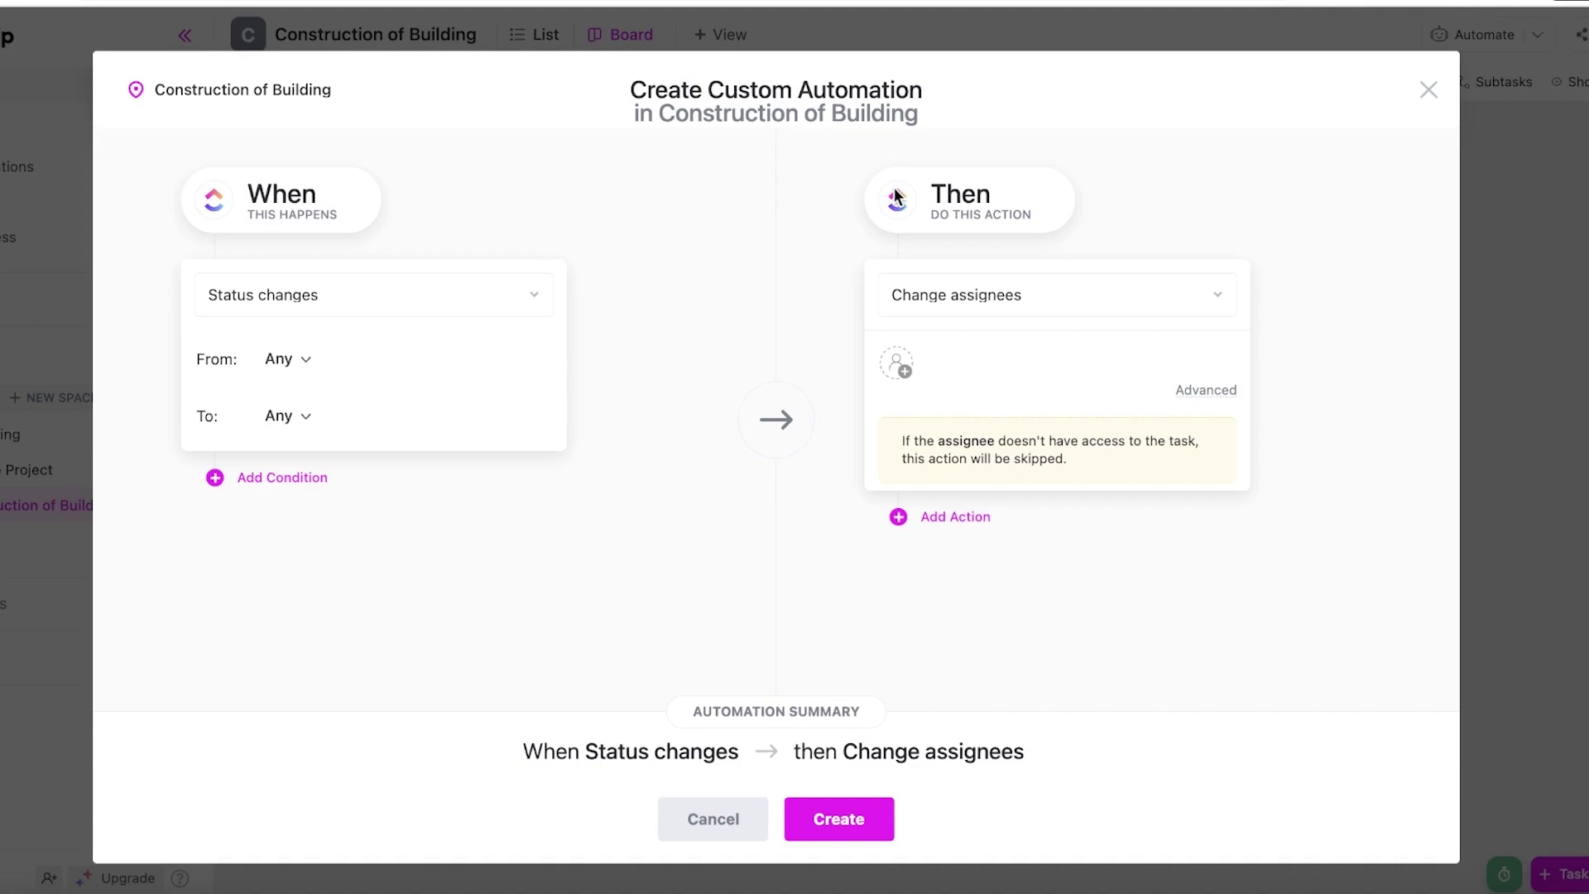
{"action": "left_click", "coordinate": [377, 296]}
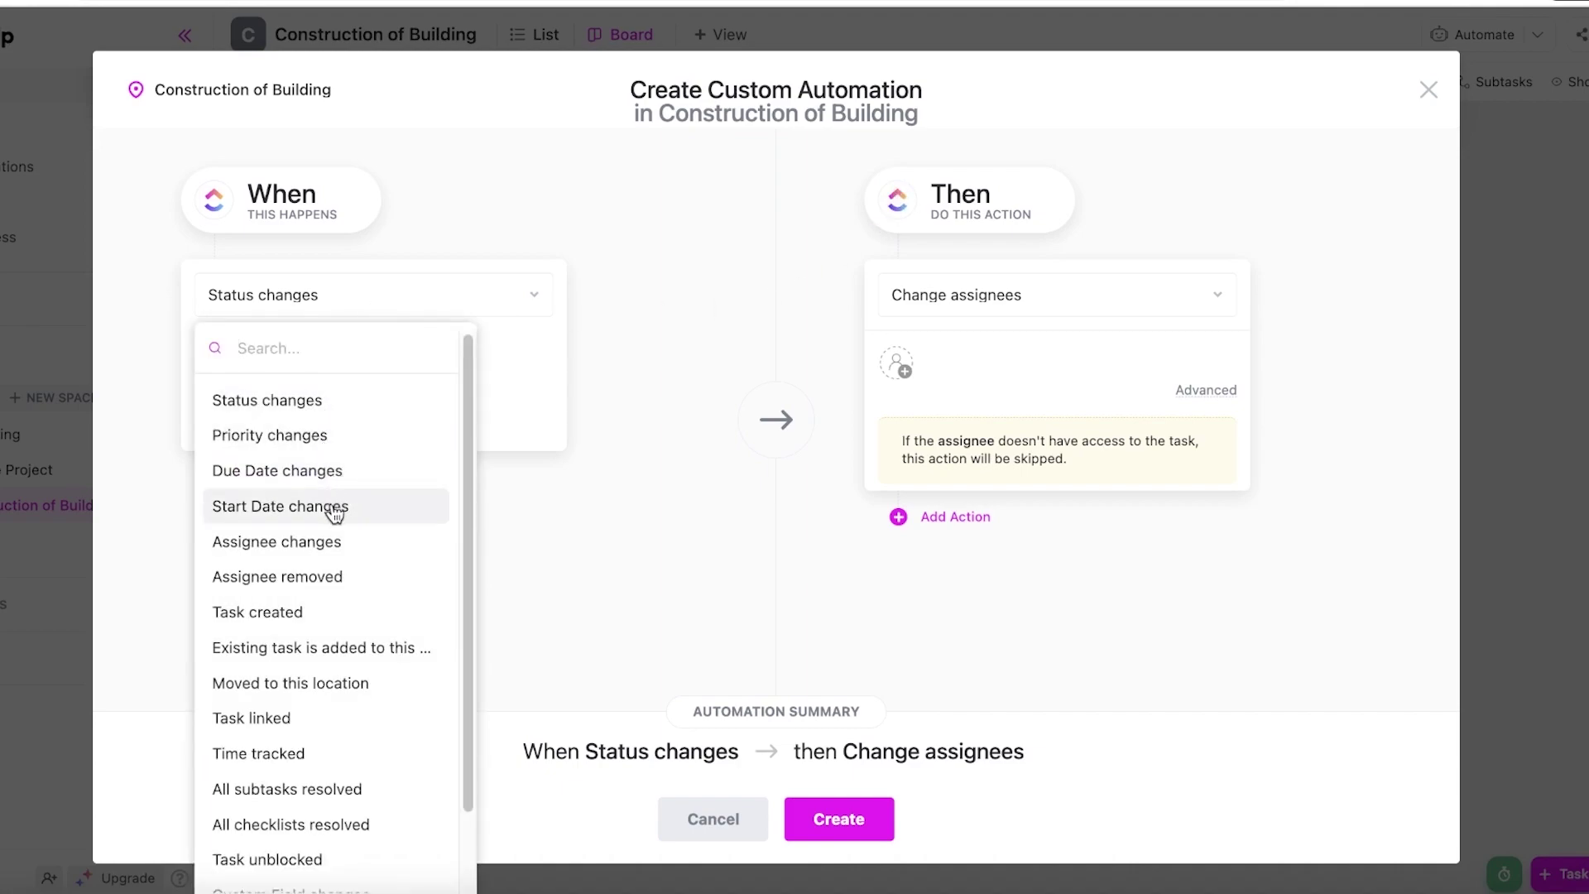
{"action": "left_click", "coordinate": [344, 614]}
{"action": "left_click", "coordinate": [1019, 301]}
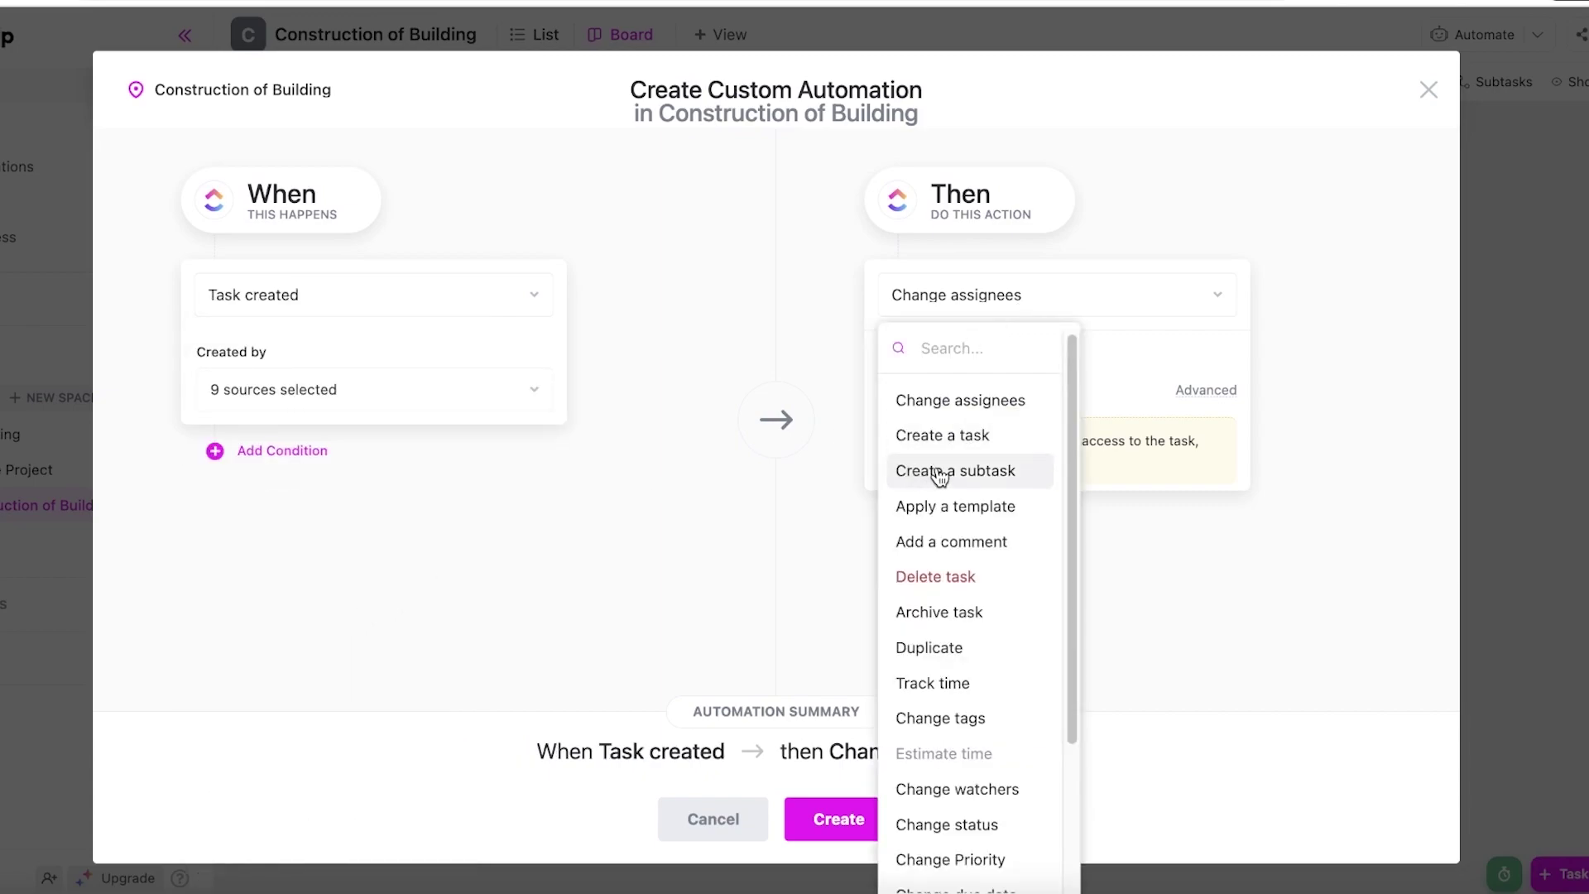
{"action": "scroll", "coordinate": [951, 580], "scroll_direction": "down", "scroll_amount": 5}
{"action": "left_click", "coordinate": [548, 488]}
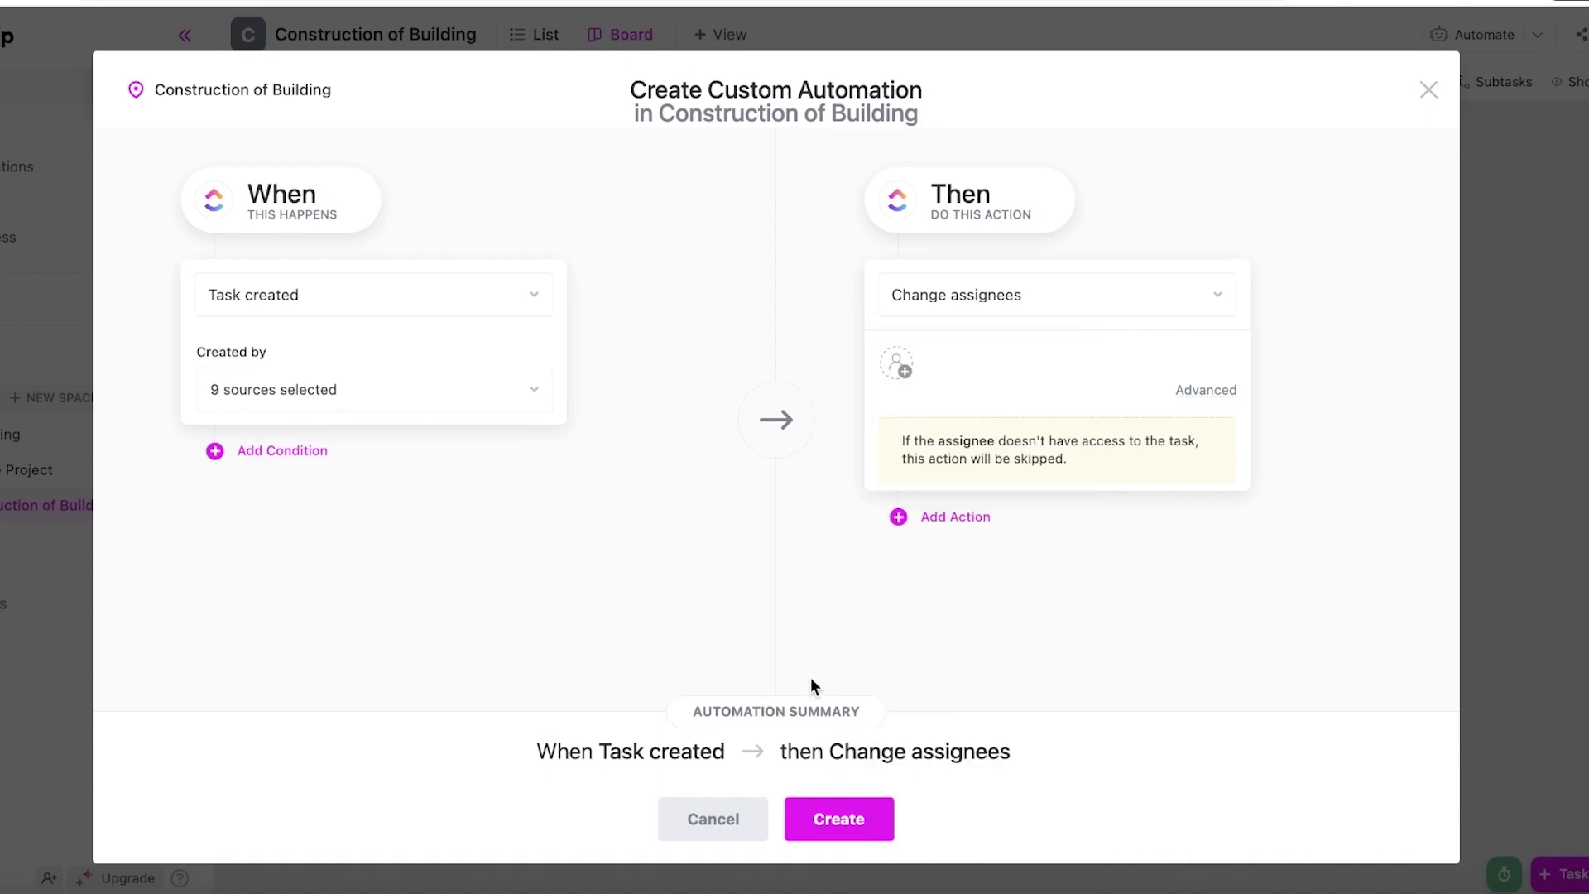
{"action": "left_click", "coordinate": [702, 828]}
{"action": "scroll", "coordinate": [695, 421], "scroll_direction": "down", "scroll_amount": 3}
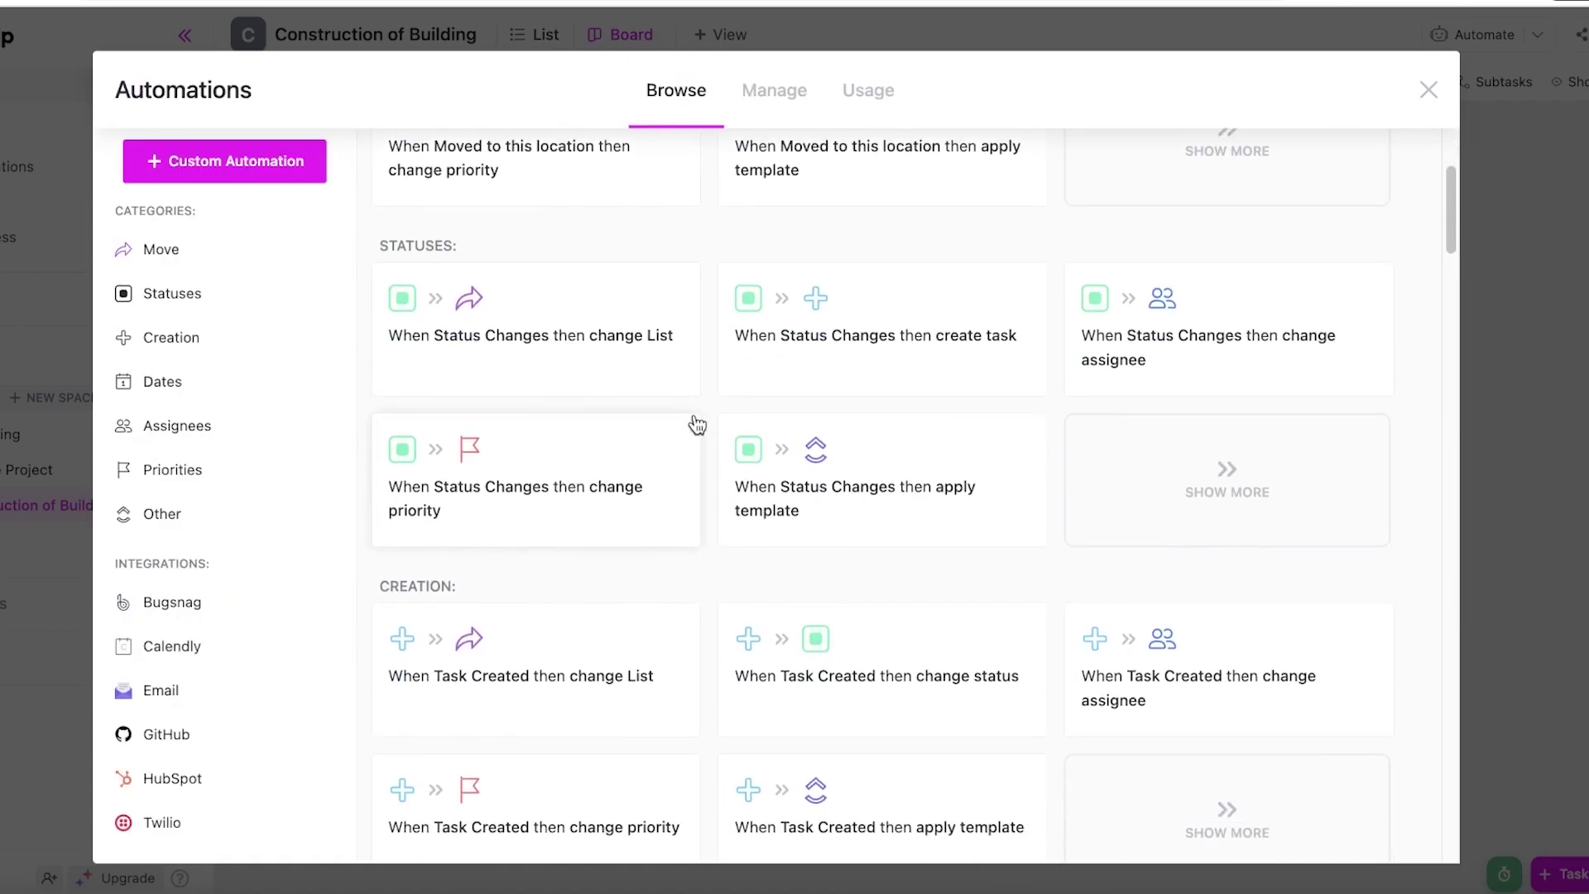
{"action": "left_click", "coordinate": [1428, 93]}
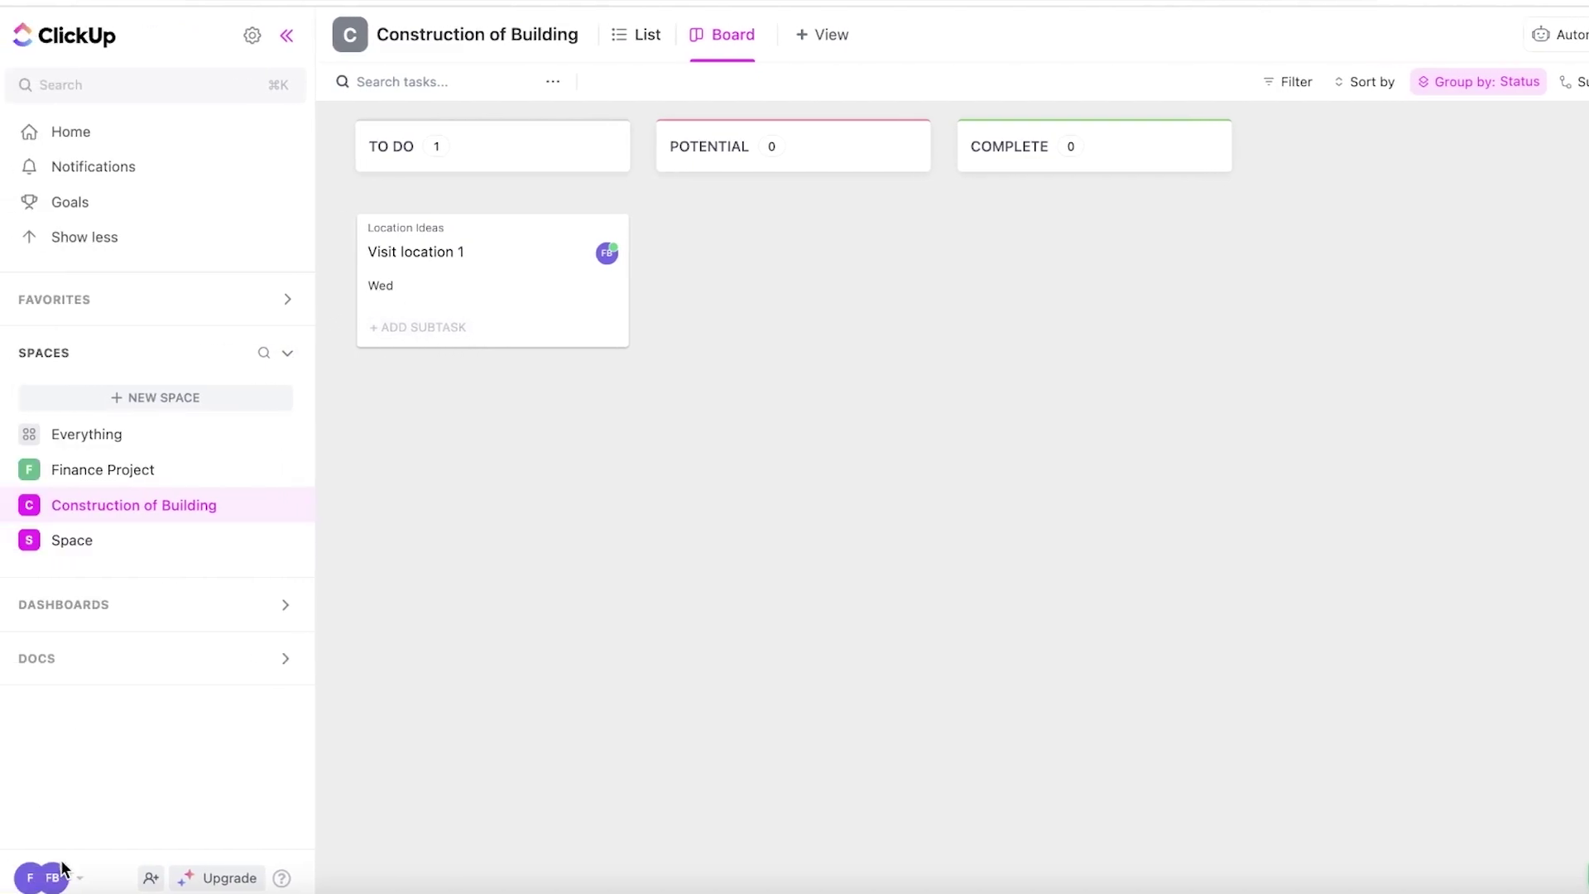
{"action": "left_click", "coordinate": [52, 876]}
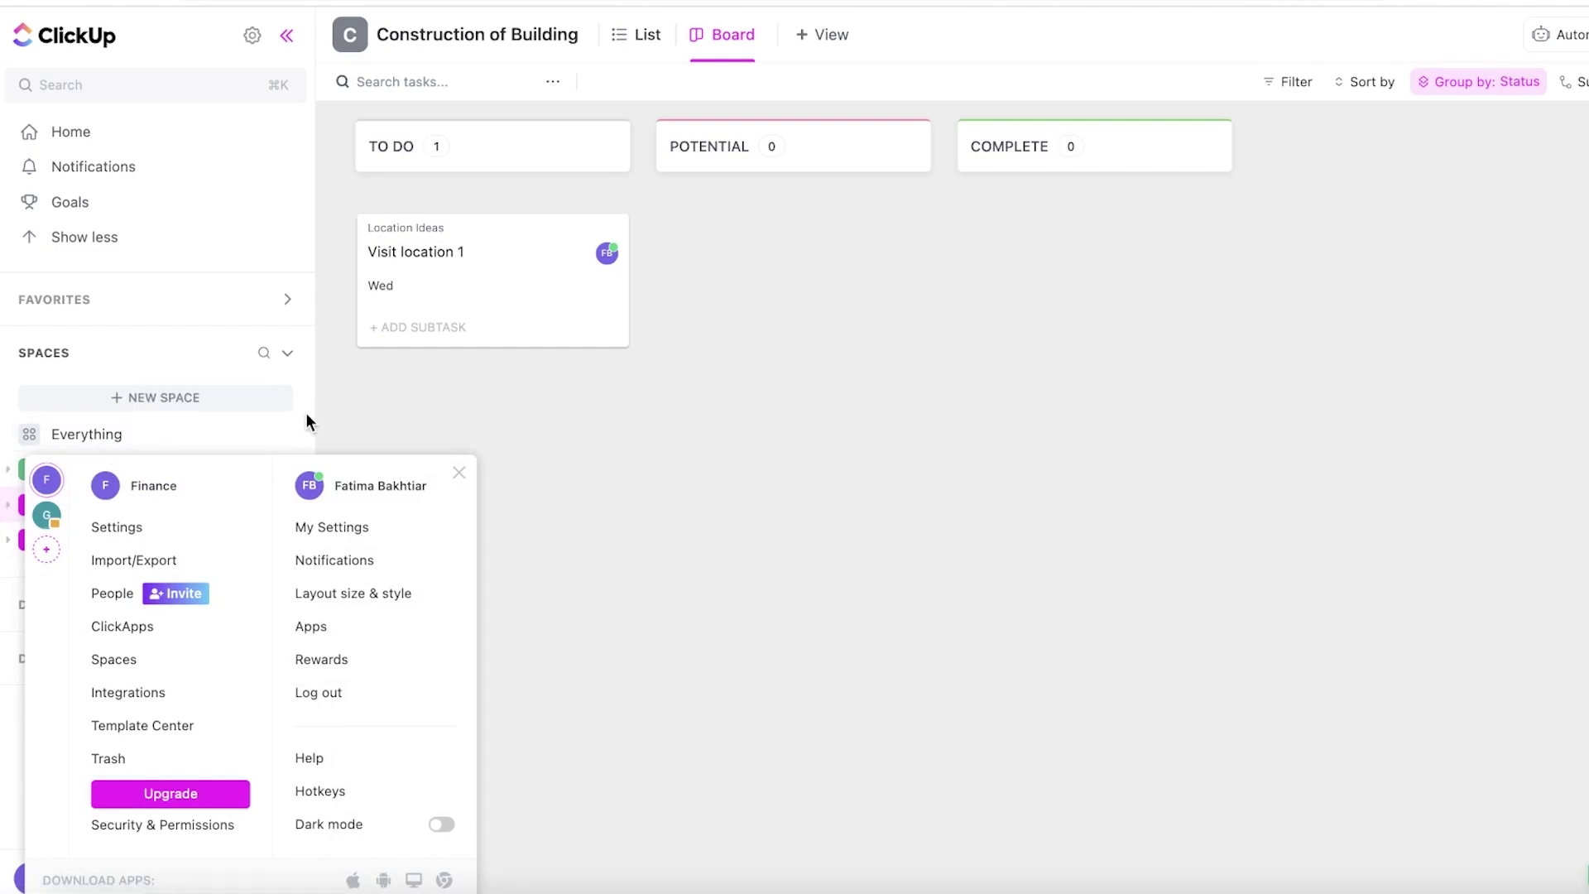
{"action": "left_click", "coordinate": [654, 405]}
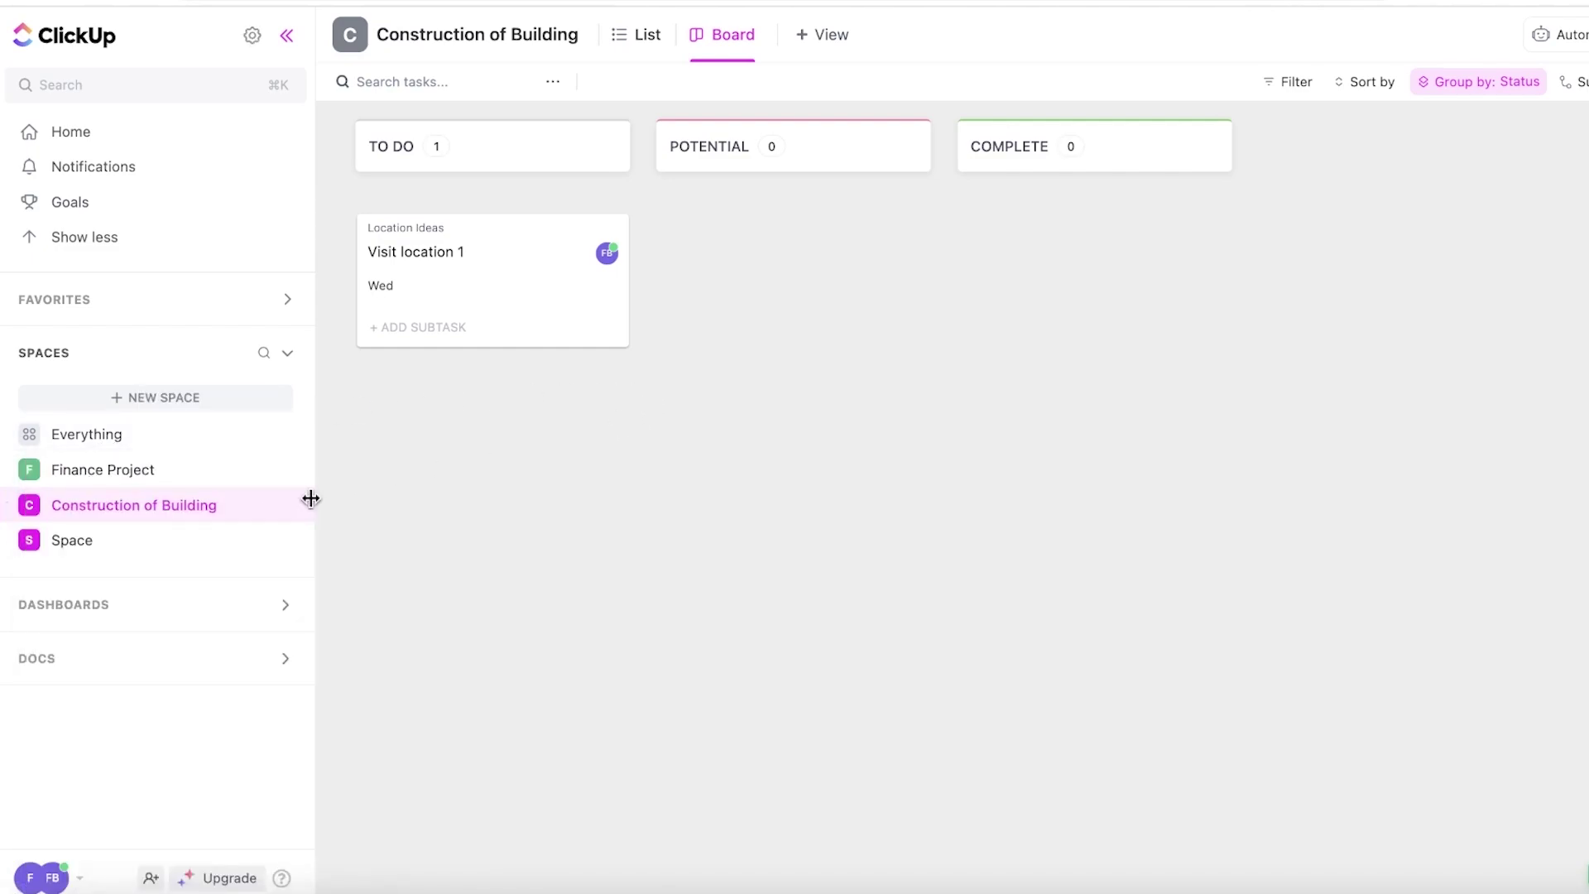